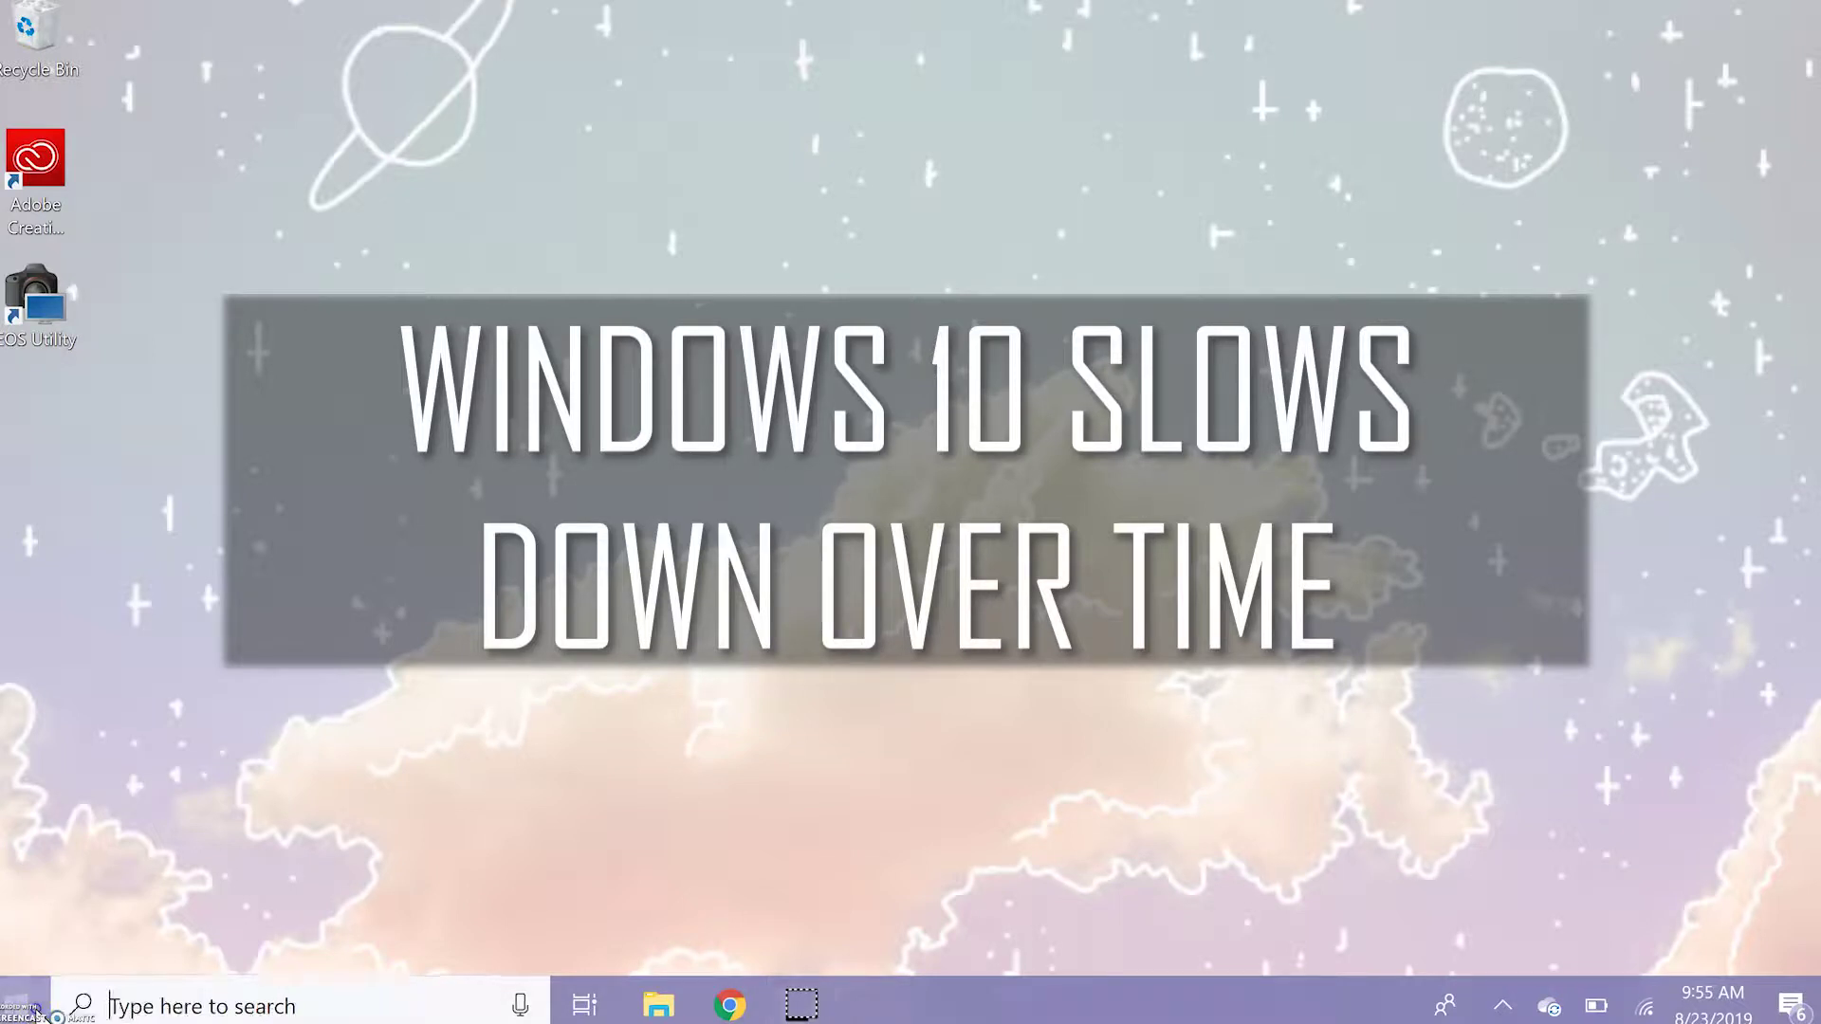
Open the Storage page in System settings.
left_click(36, 1009)
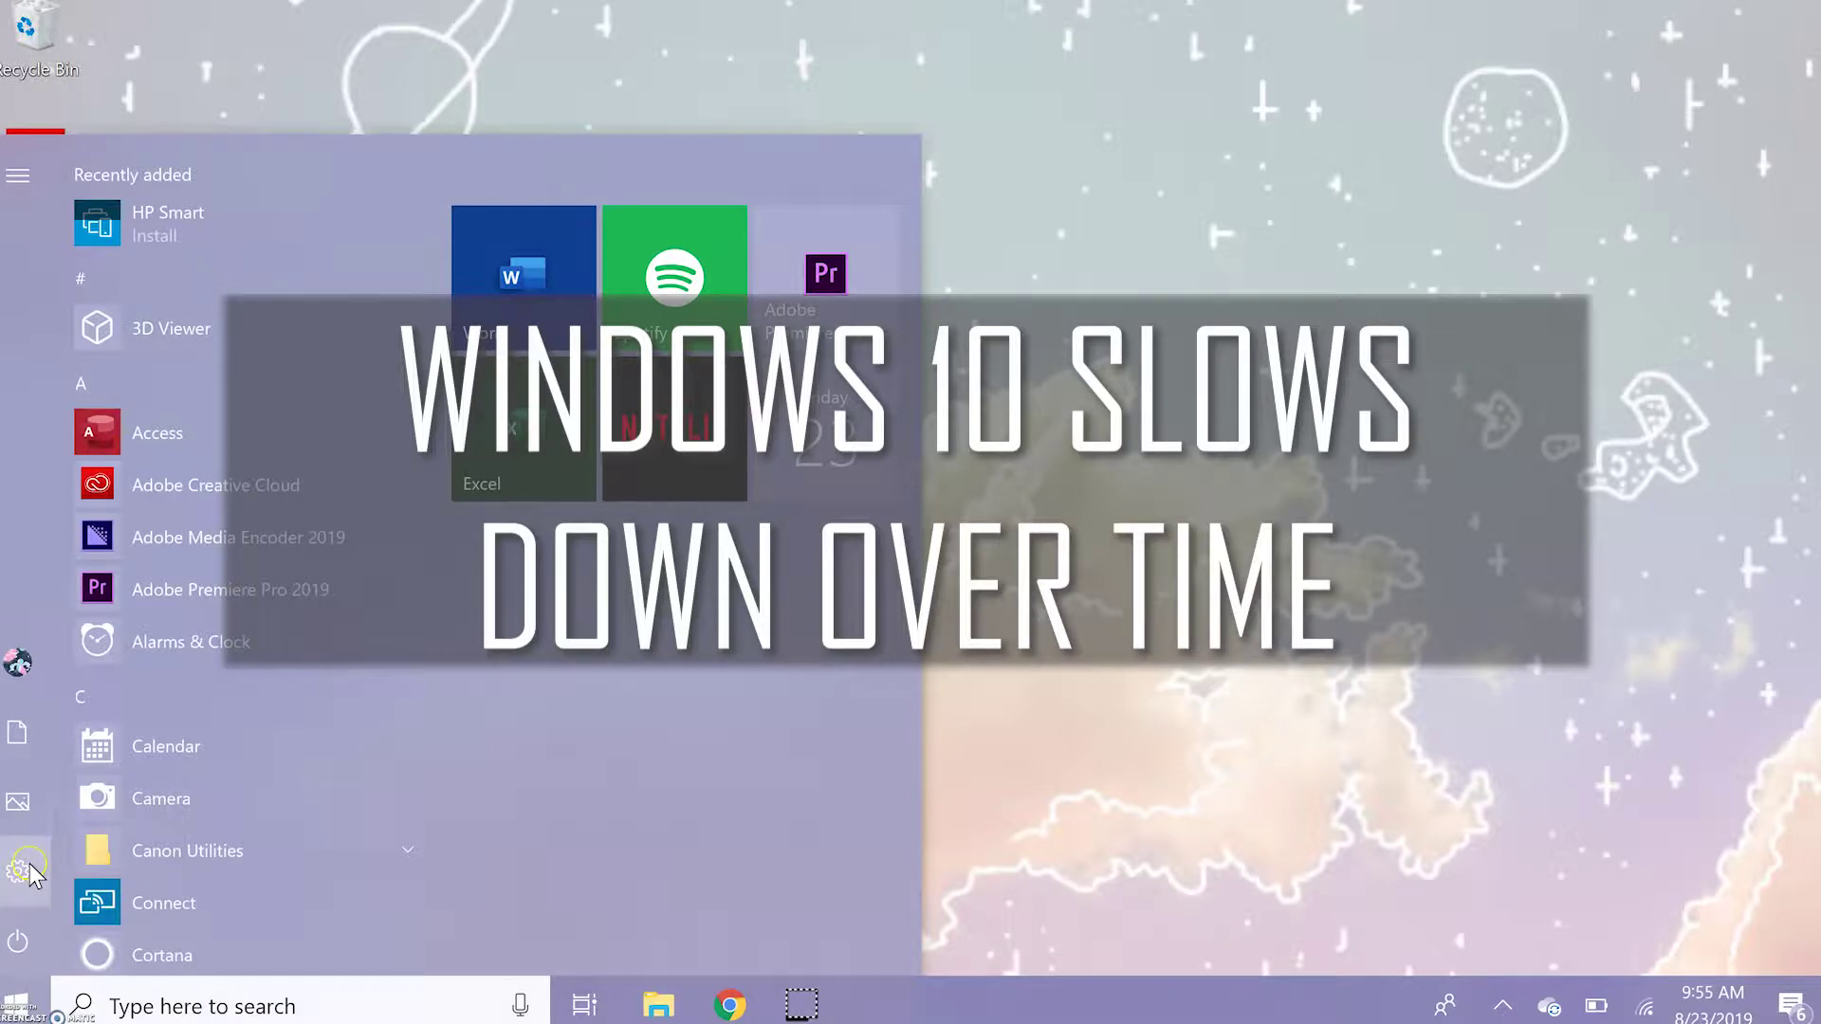
left_click(30, 868)
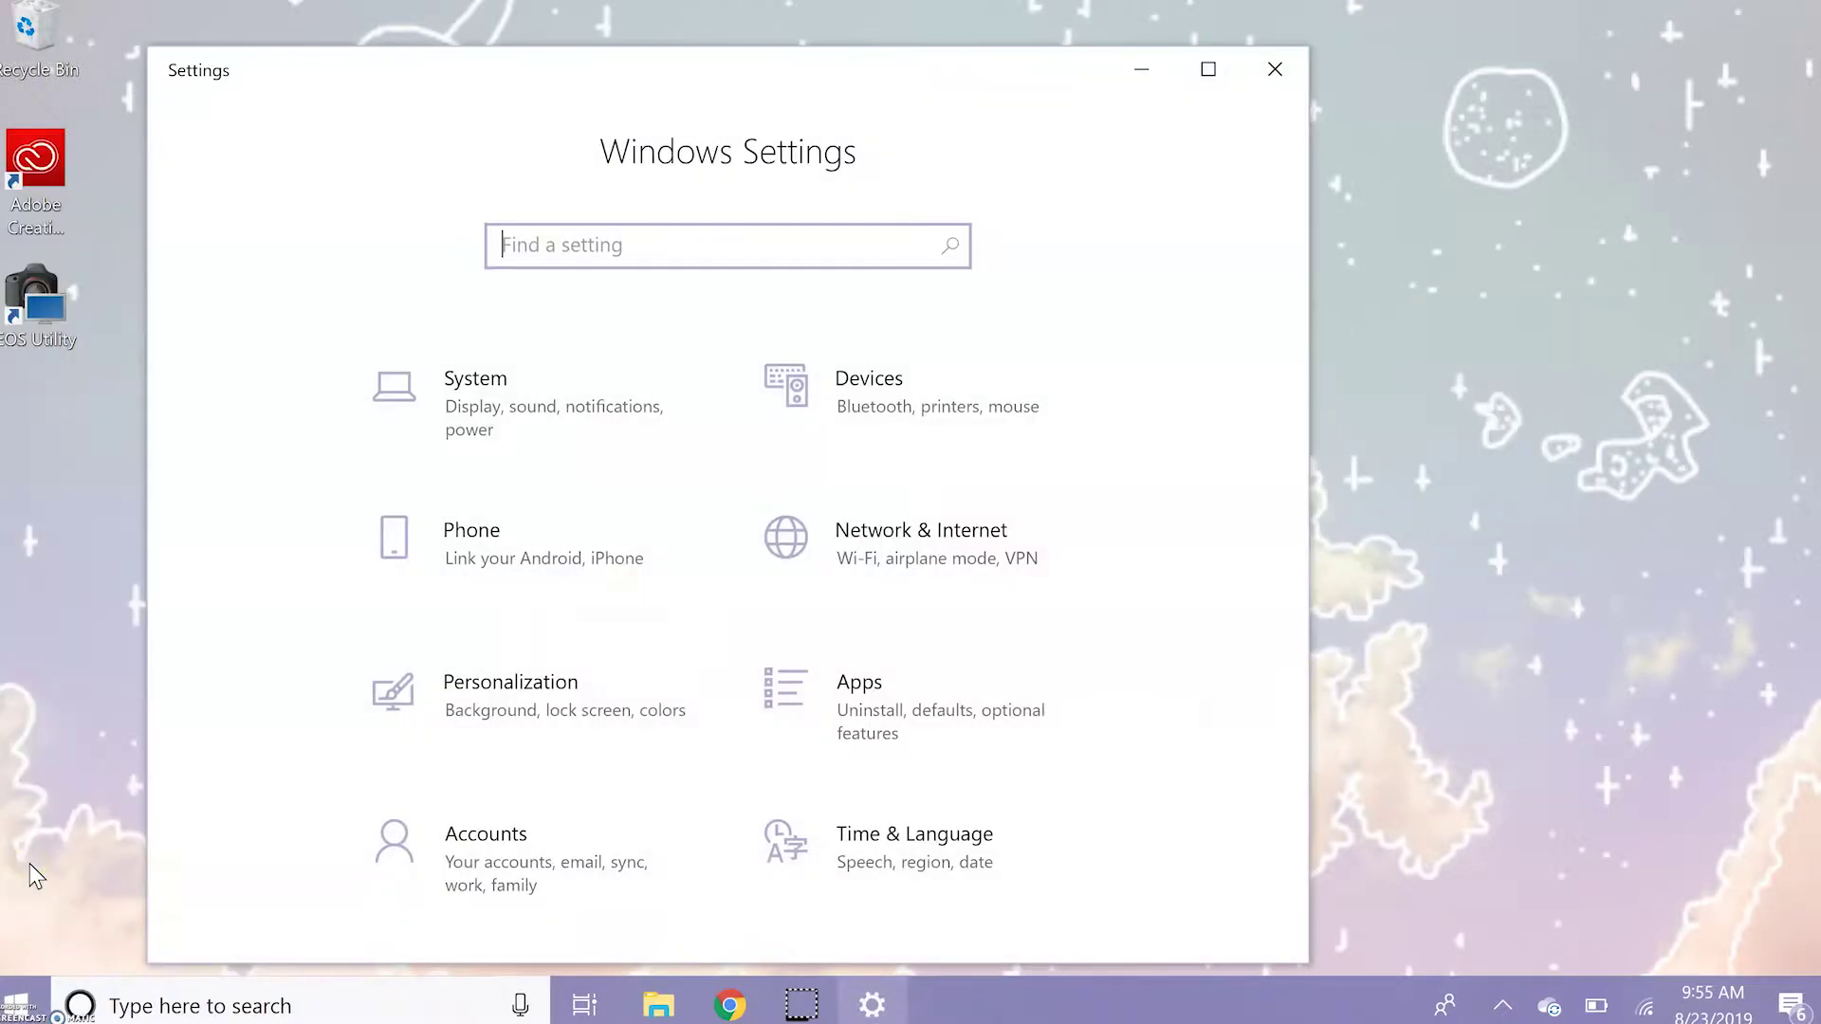
left_click(512, 413)
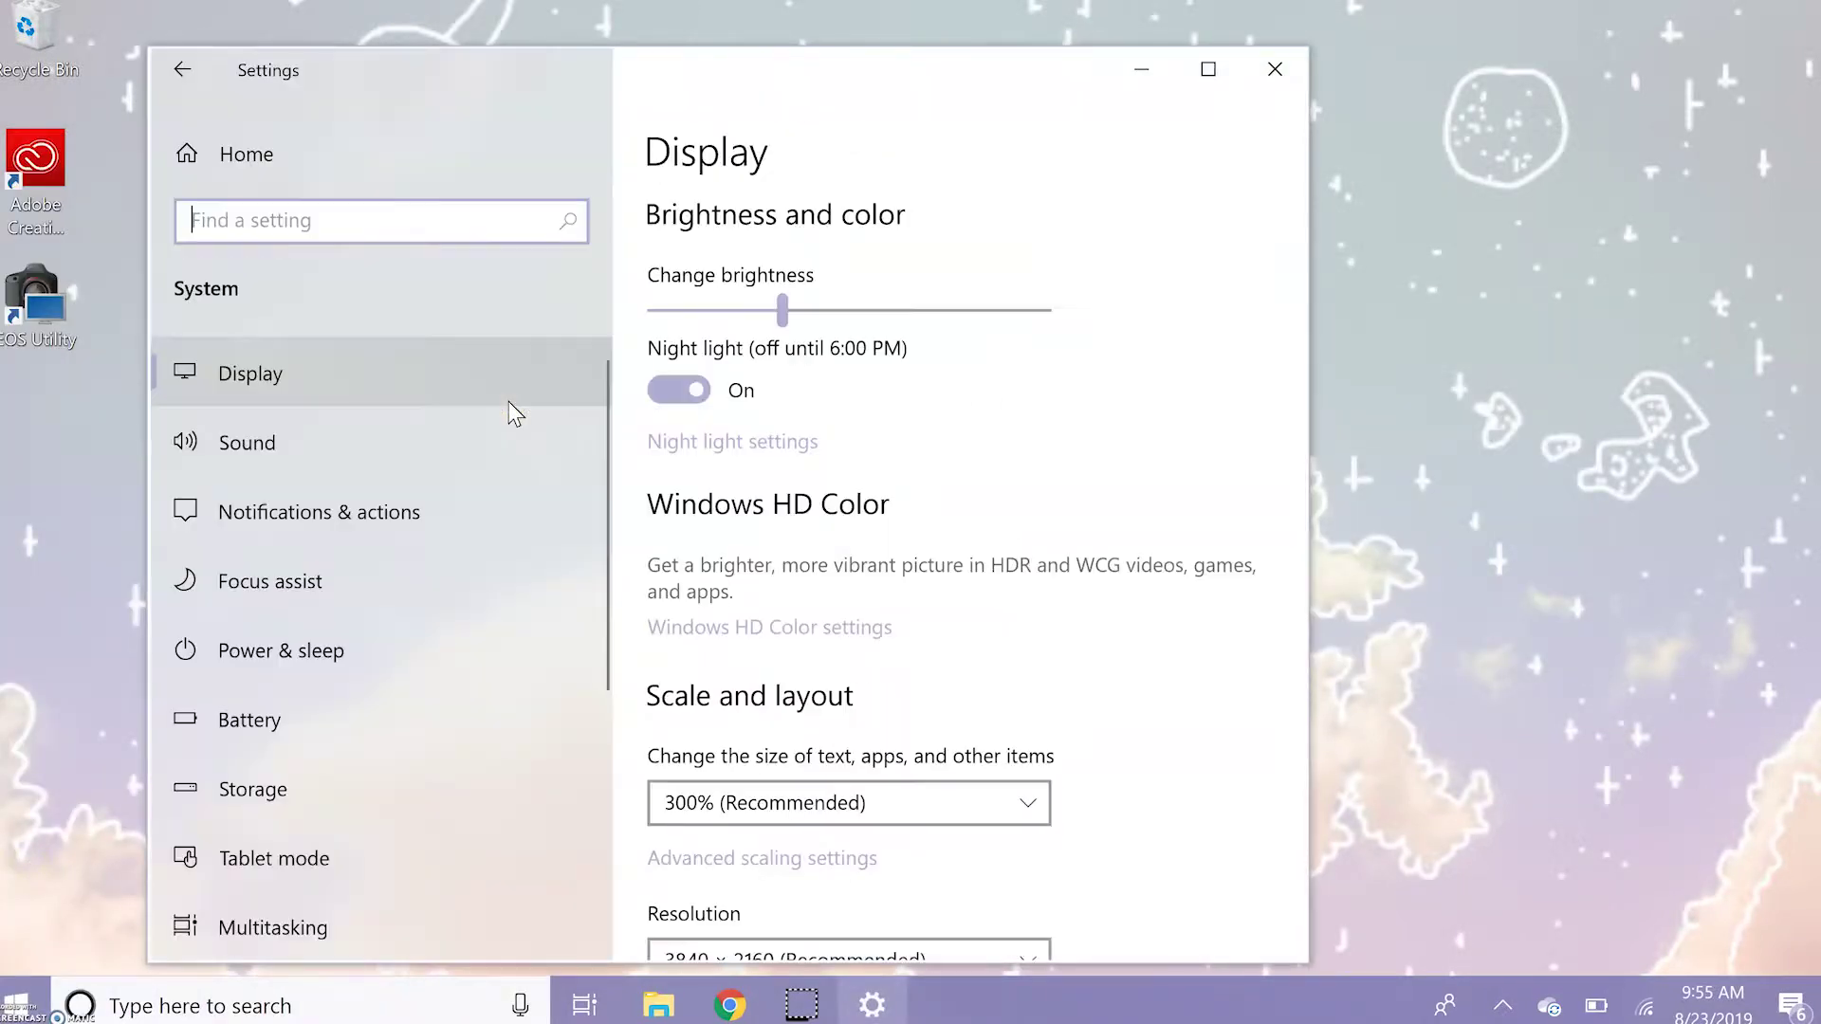
left_click(506, 788)
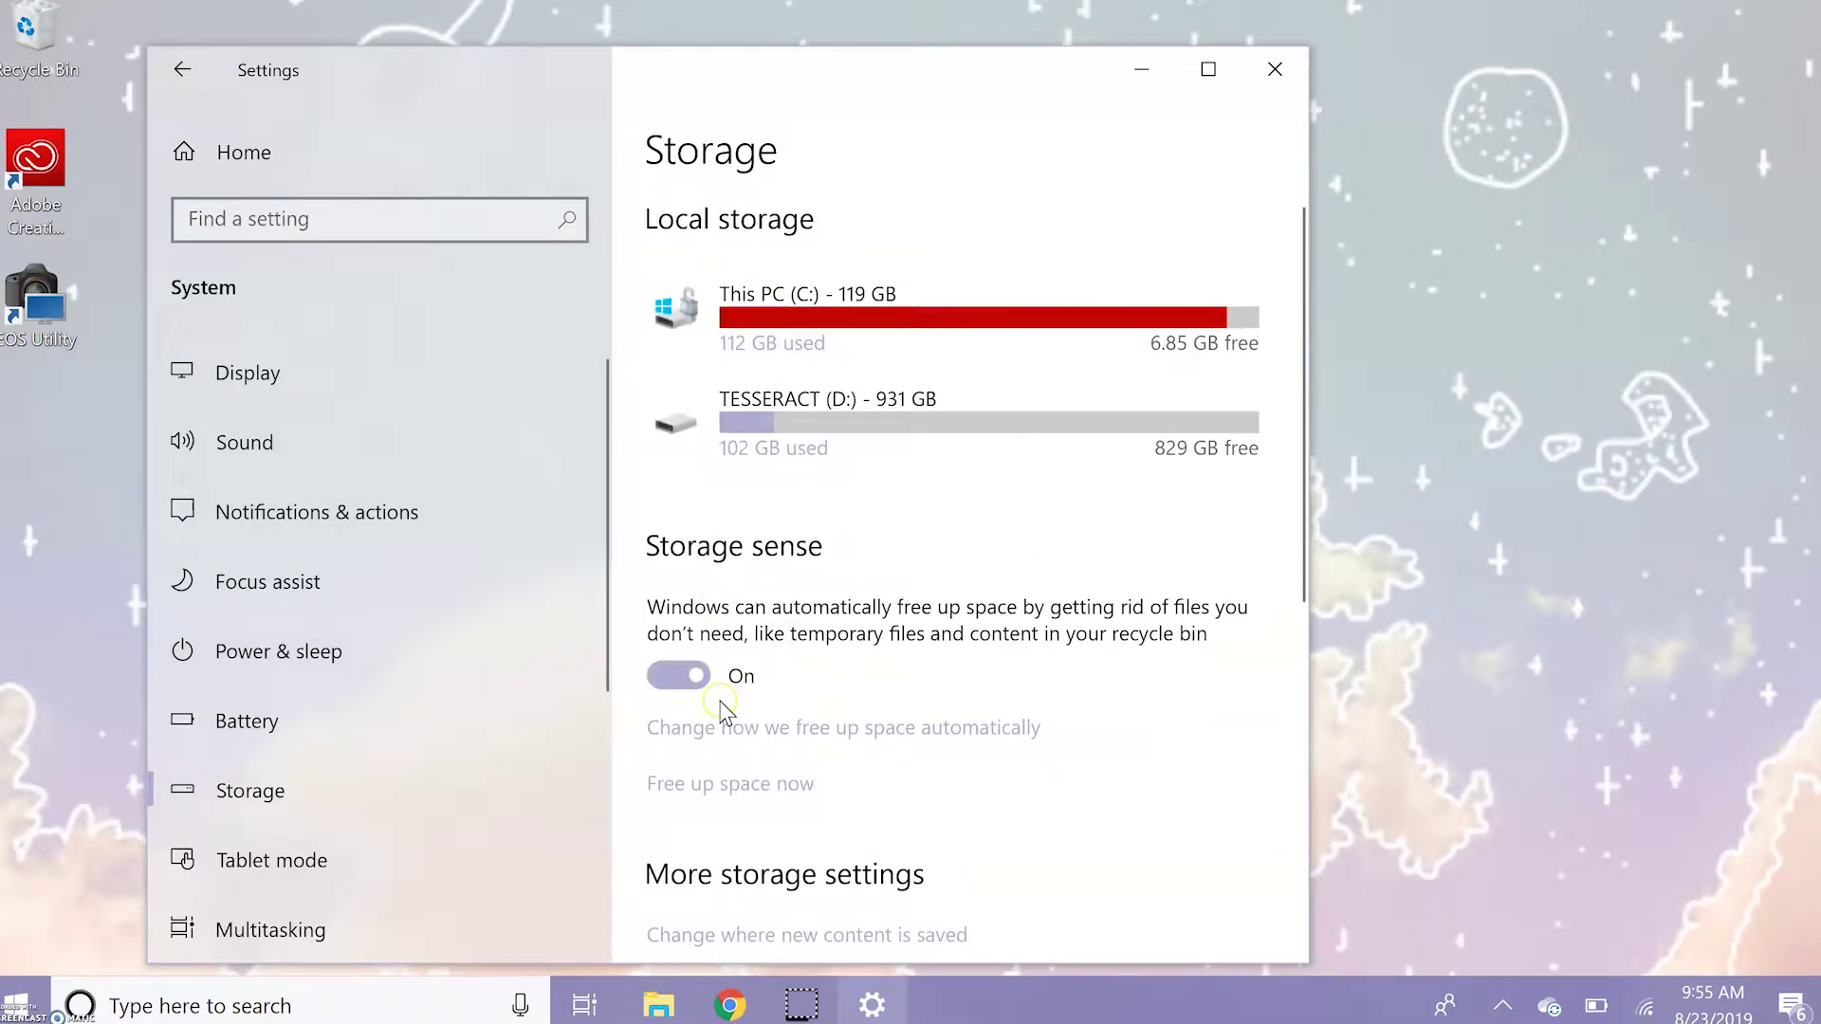
Set Run Storage sense to Every week in the automatic space cleanup options.
left_click(791, 730)
left_click(567, 463)
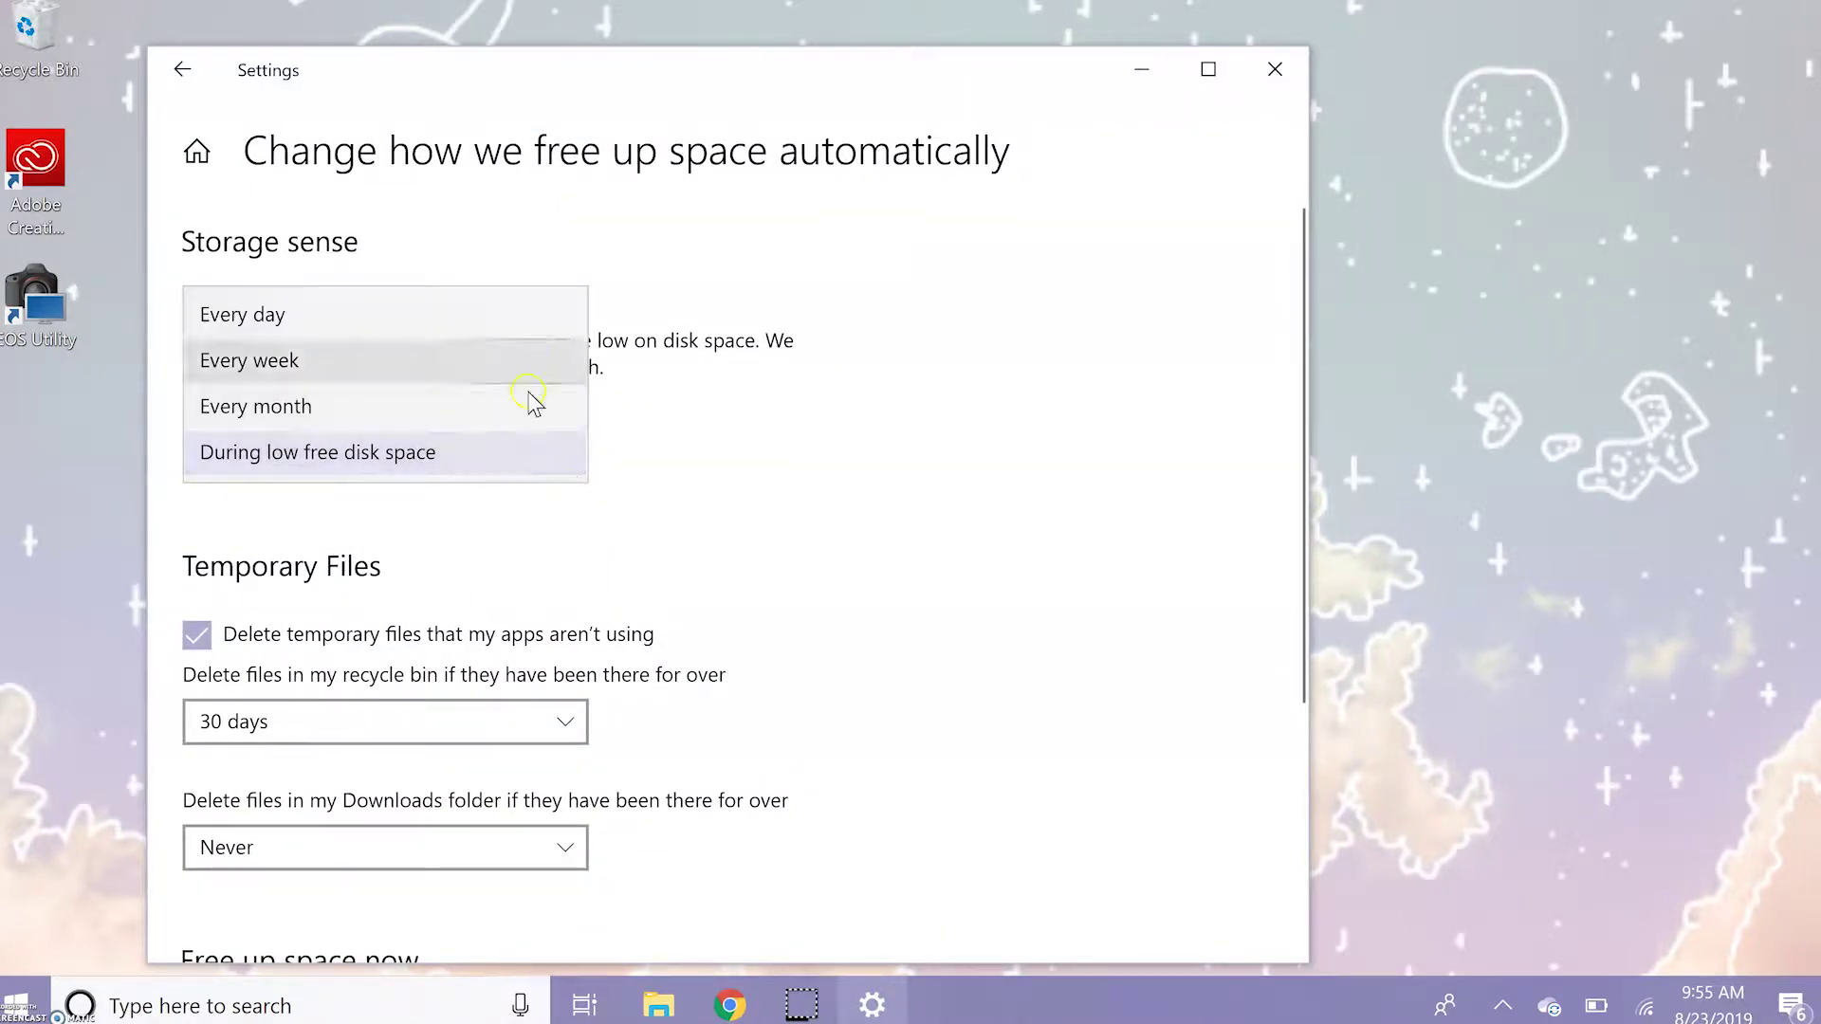
left_click(506, 365)
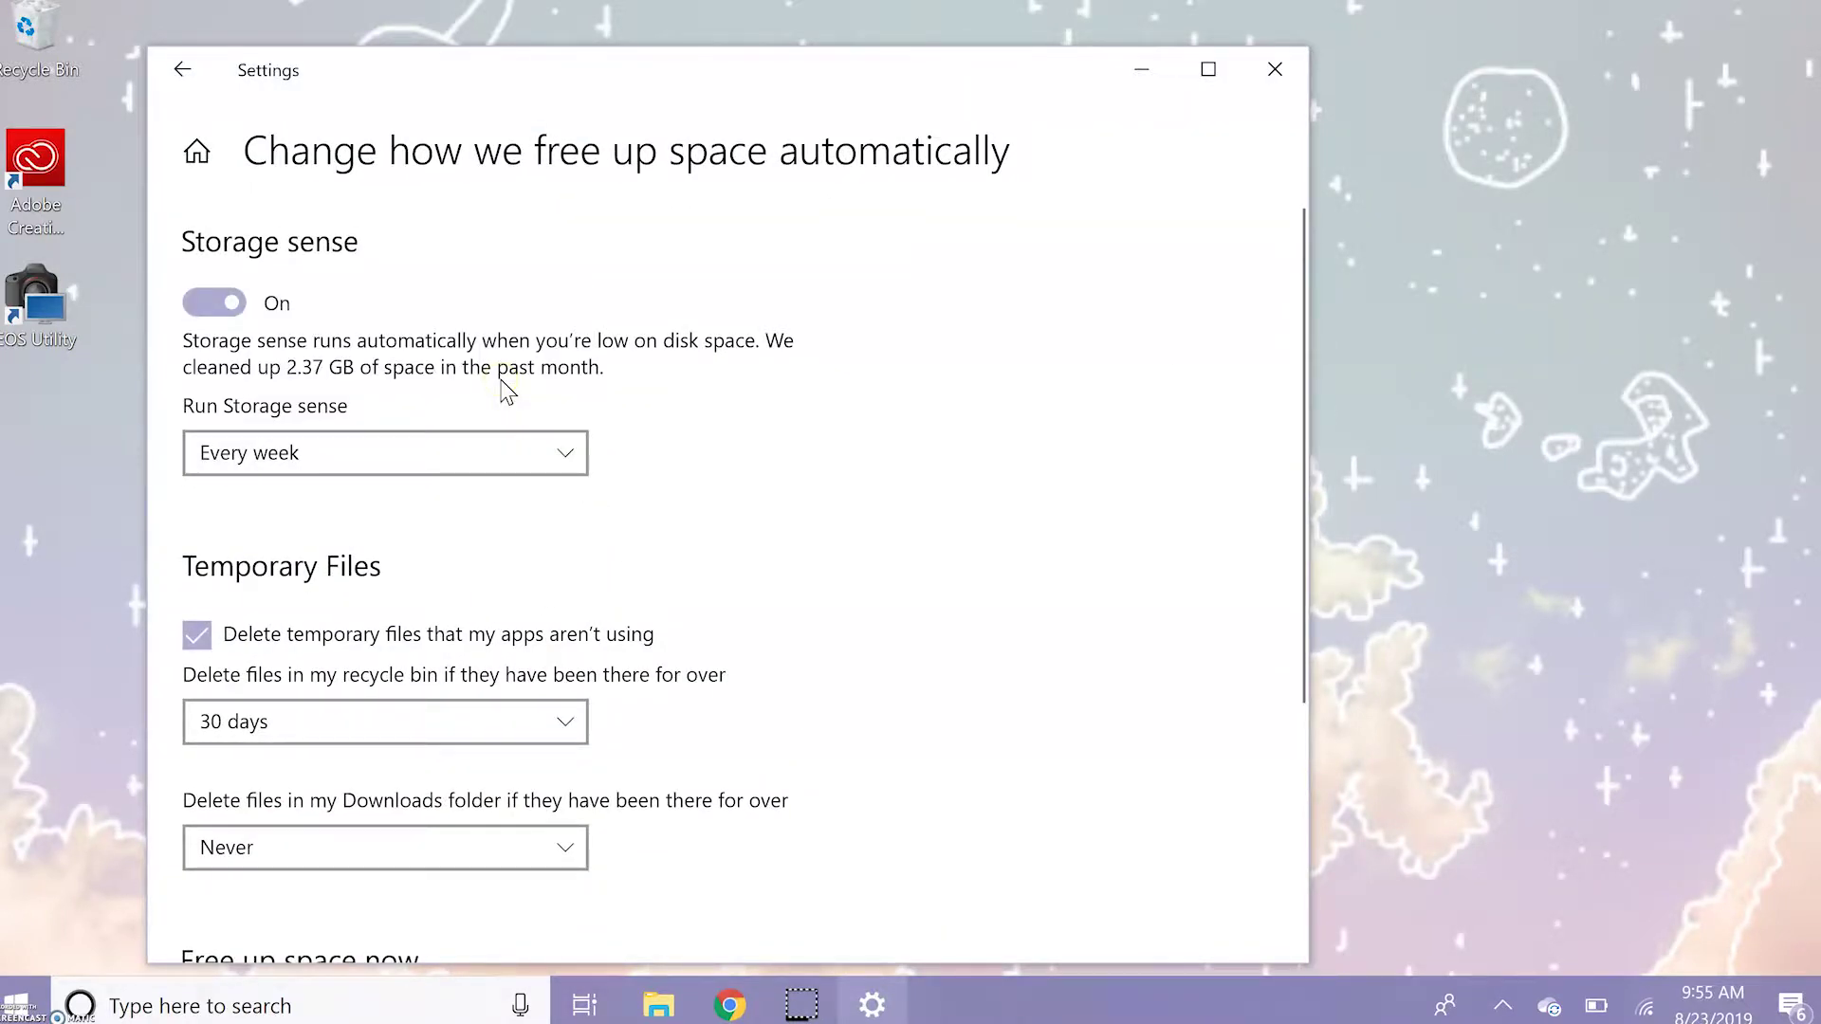
scroll(302, 507, "down", 3)
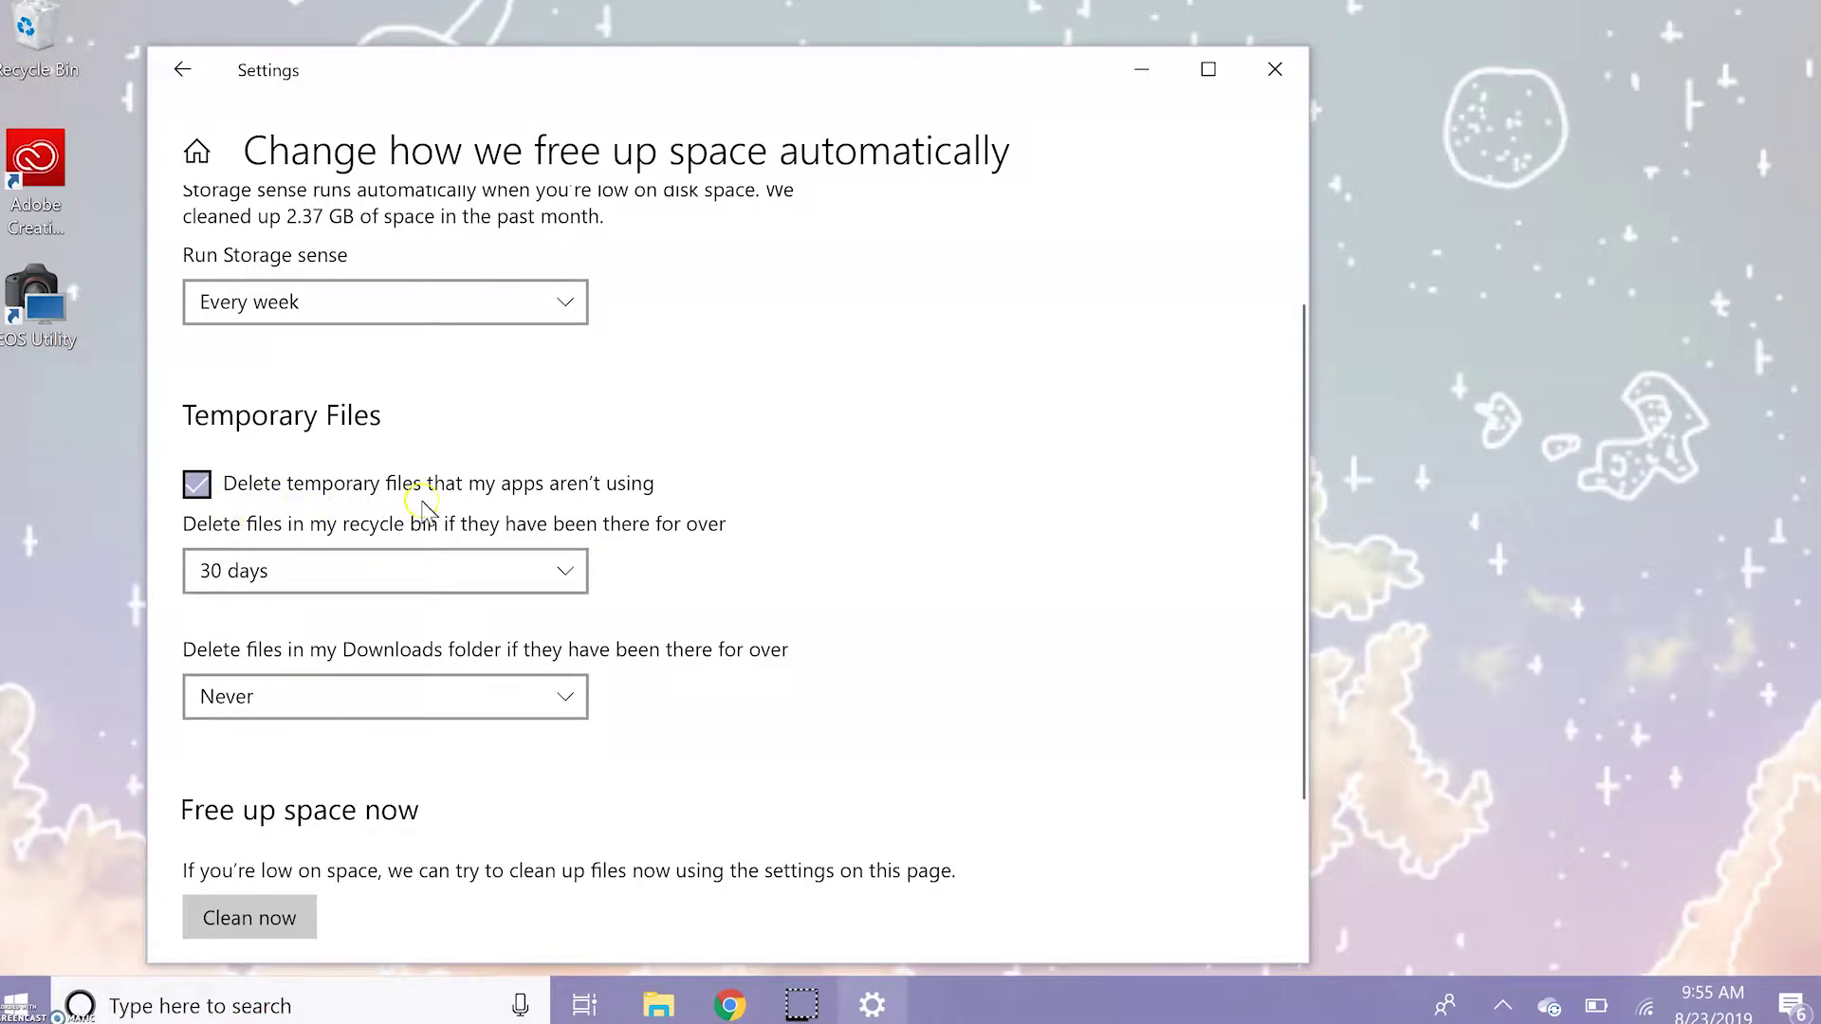
scroll(418, 727, "down", 2)
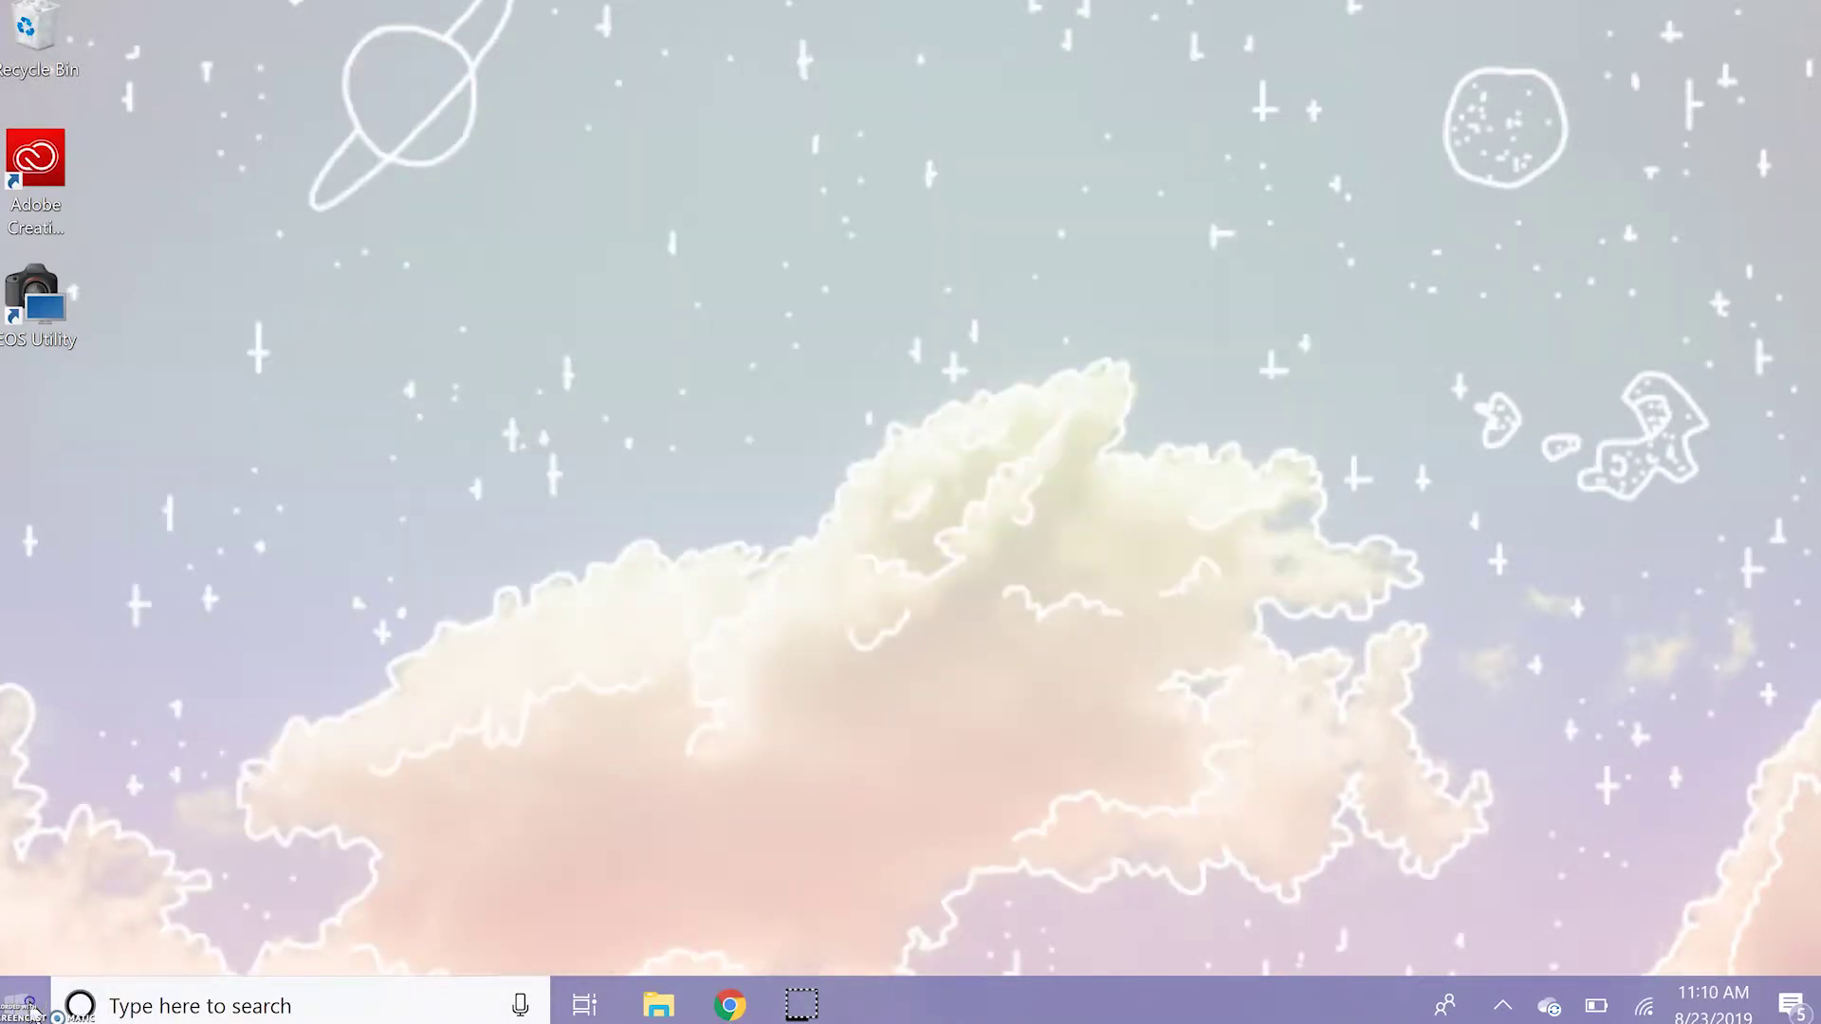
Open the Delivery Optimization page under Update & Security.
left_click(21, 1003)
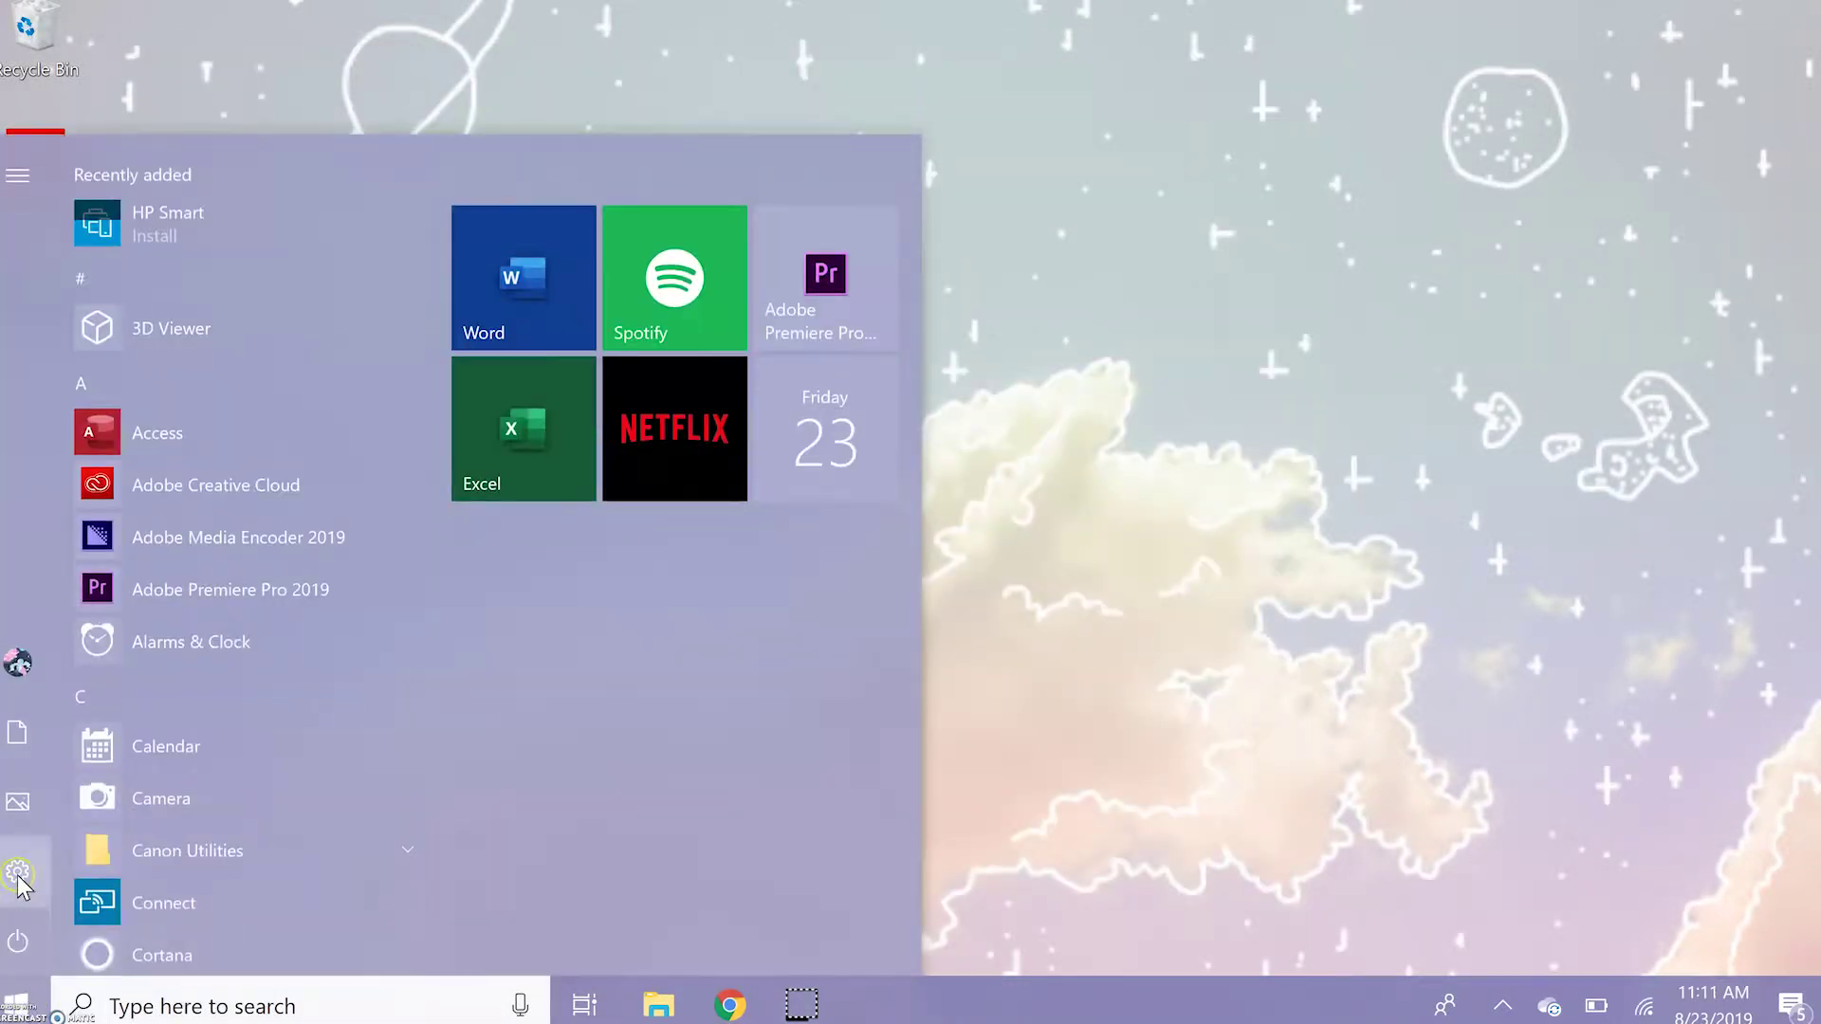
left_click(23, 875)
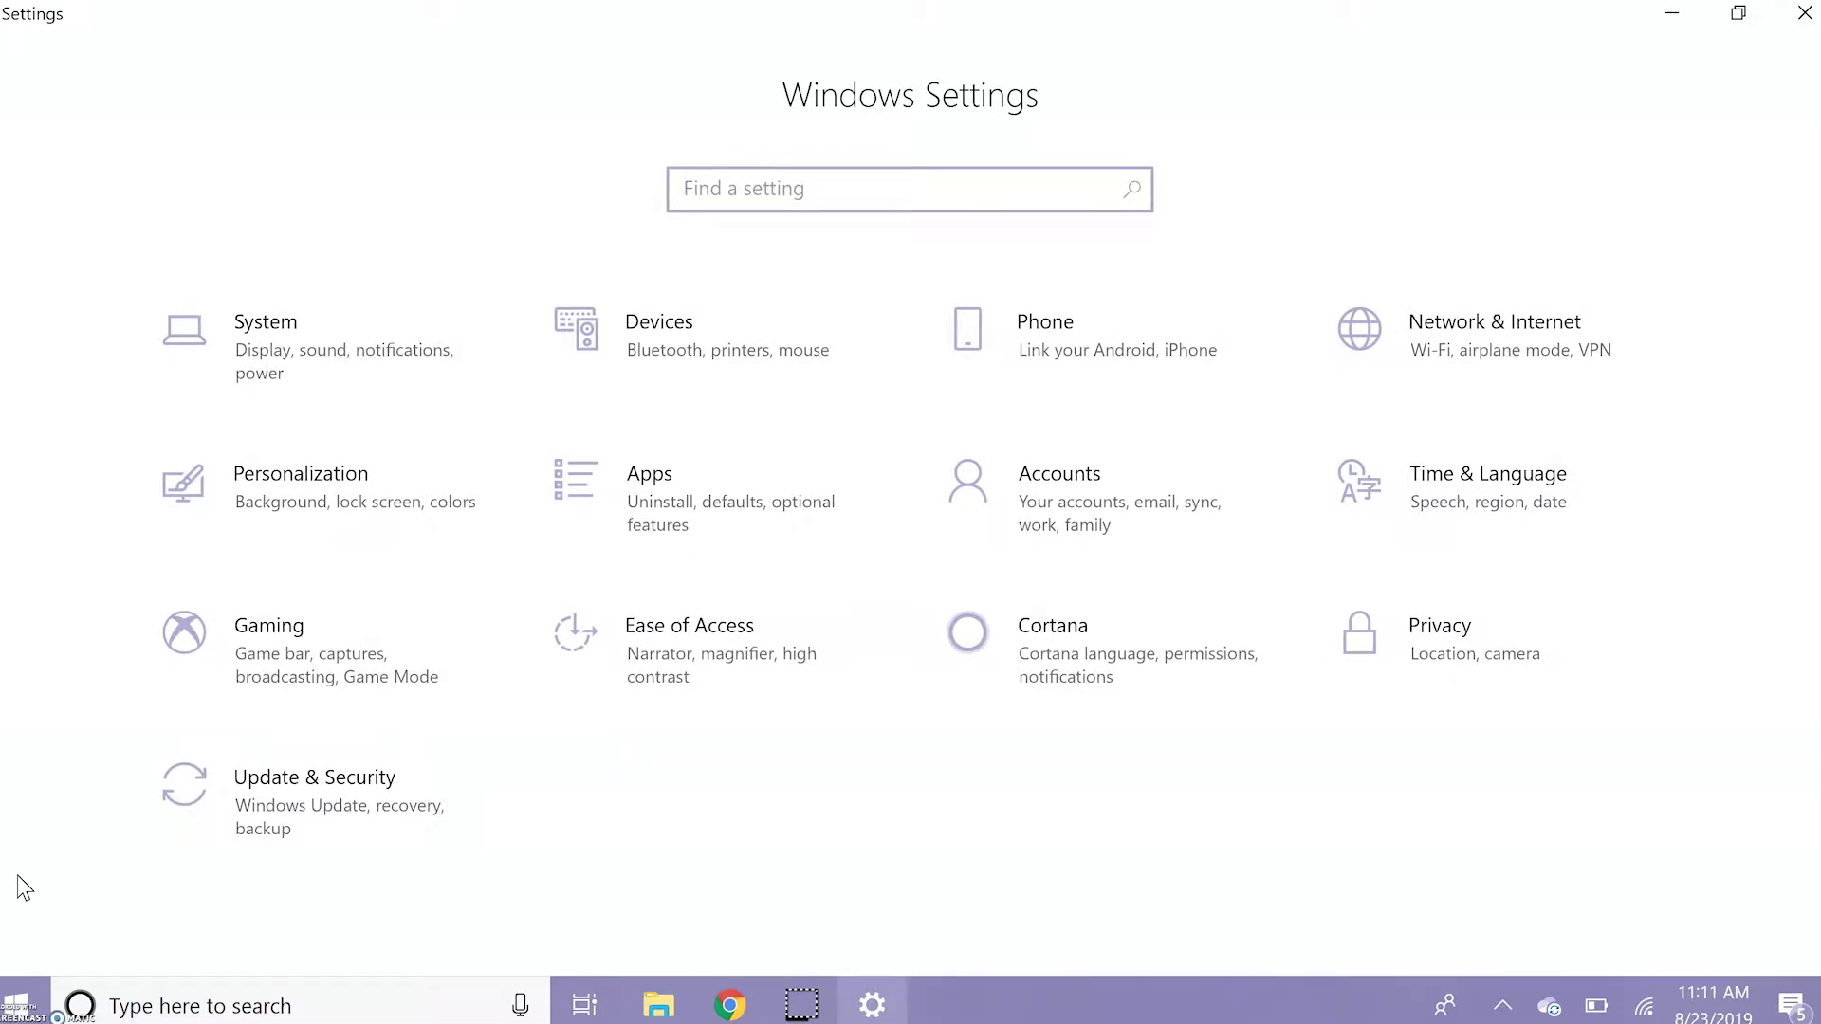
left_click(180, 812)
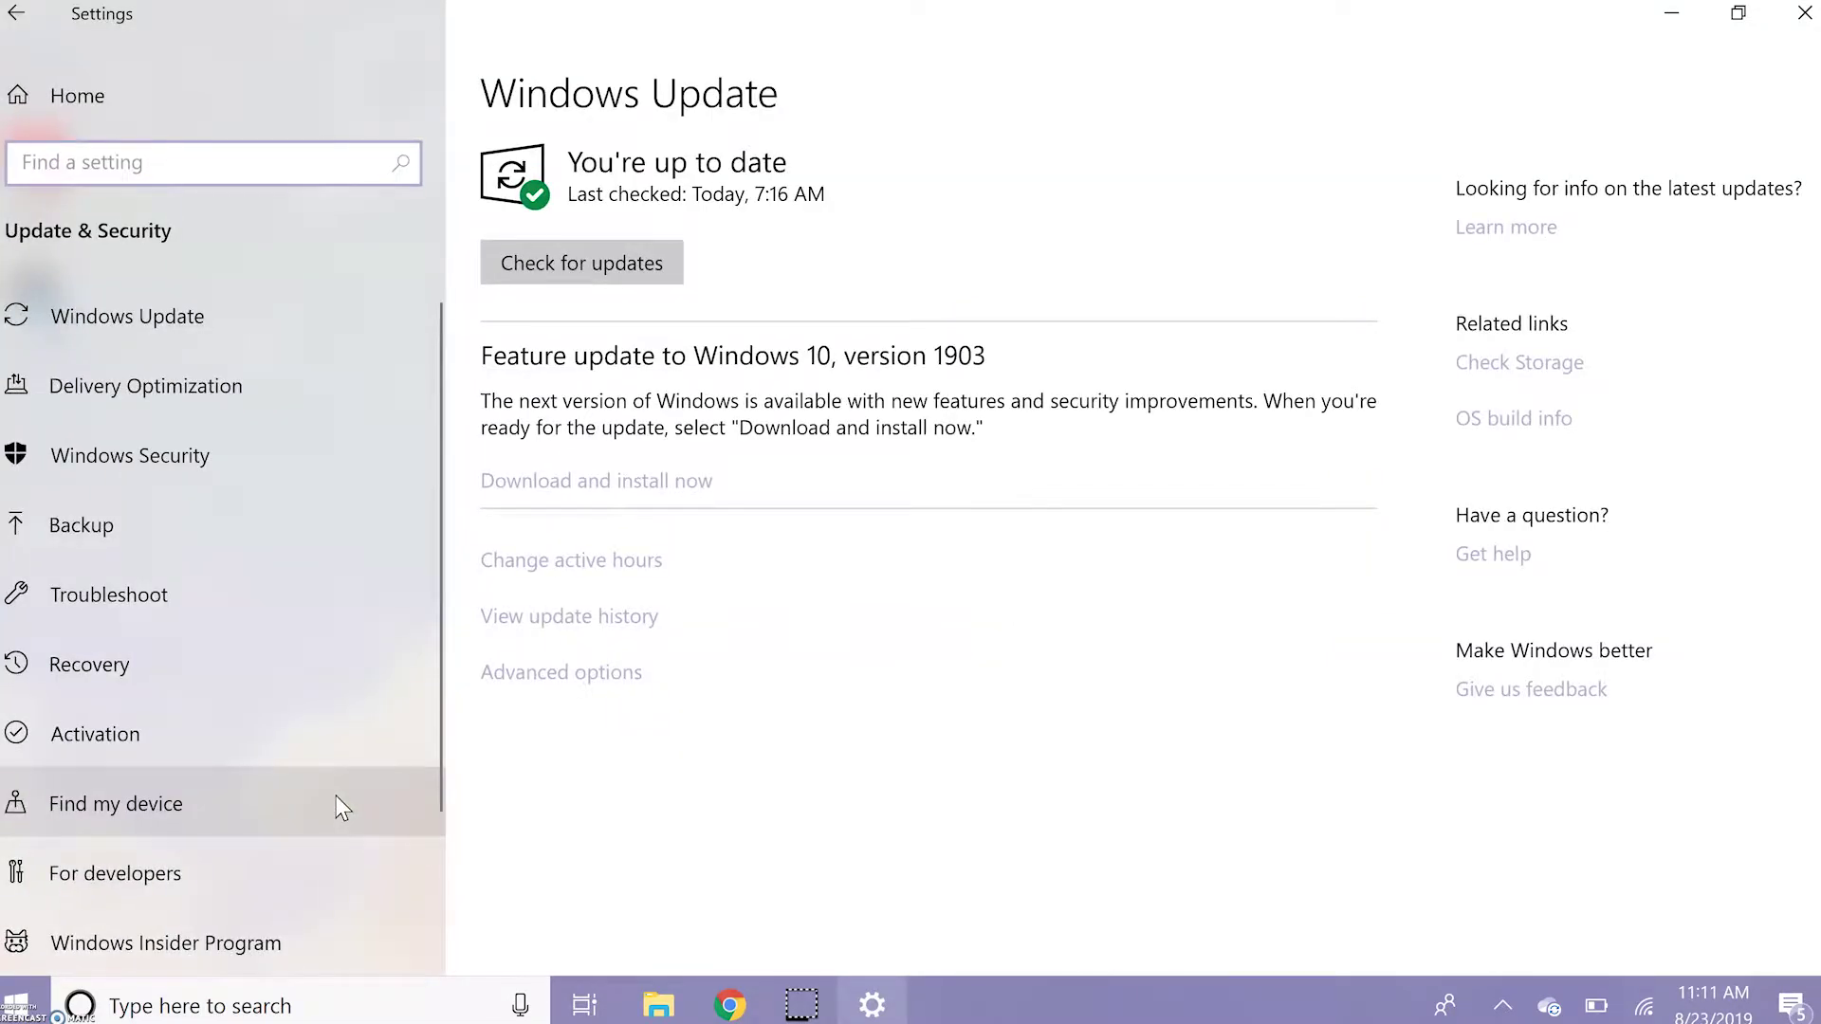
left_click(266, 400)
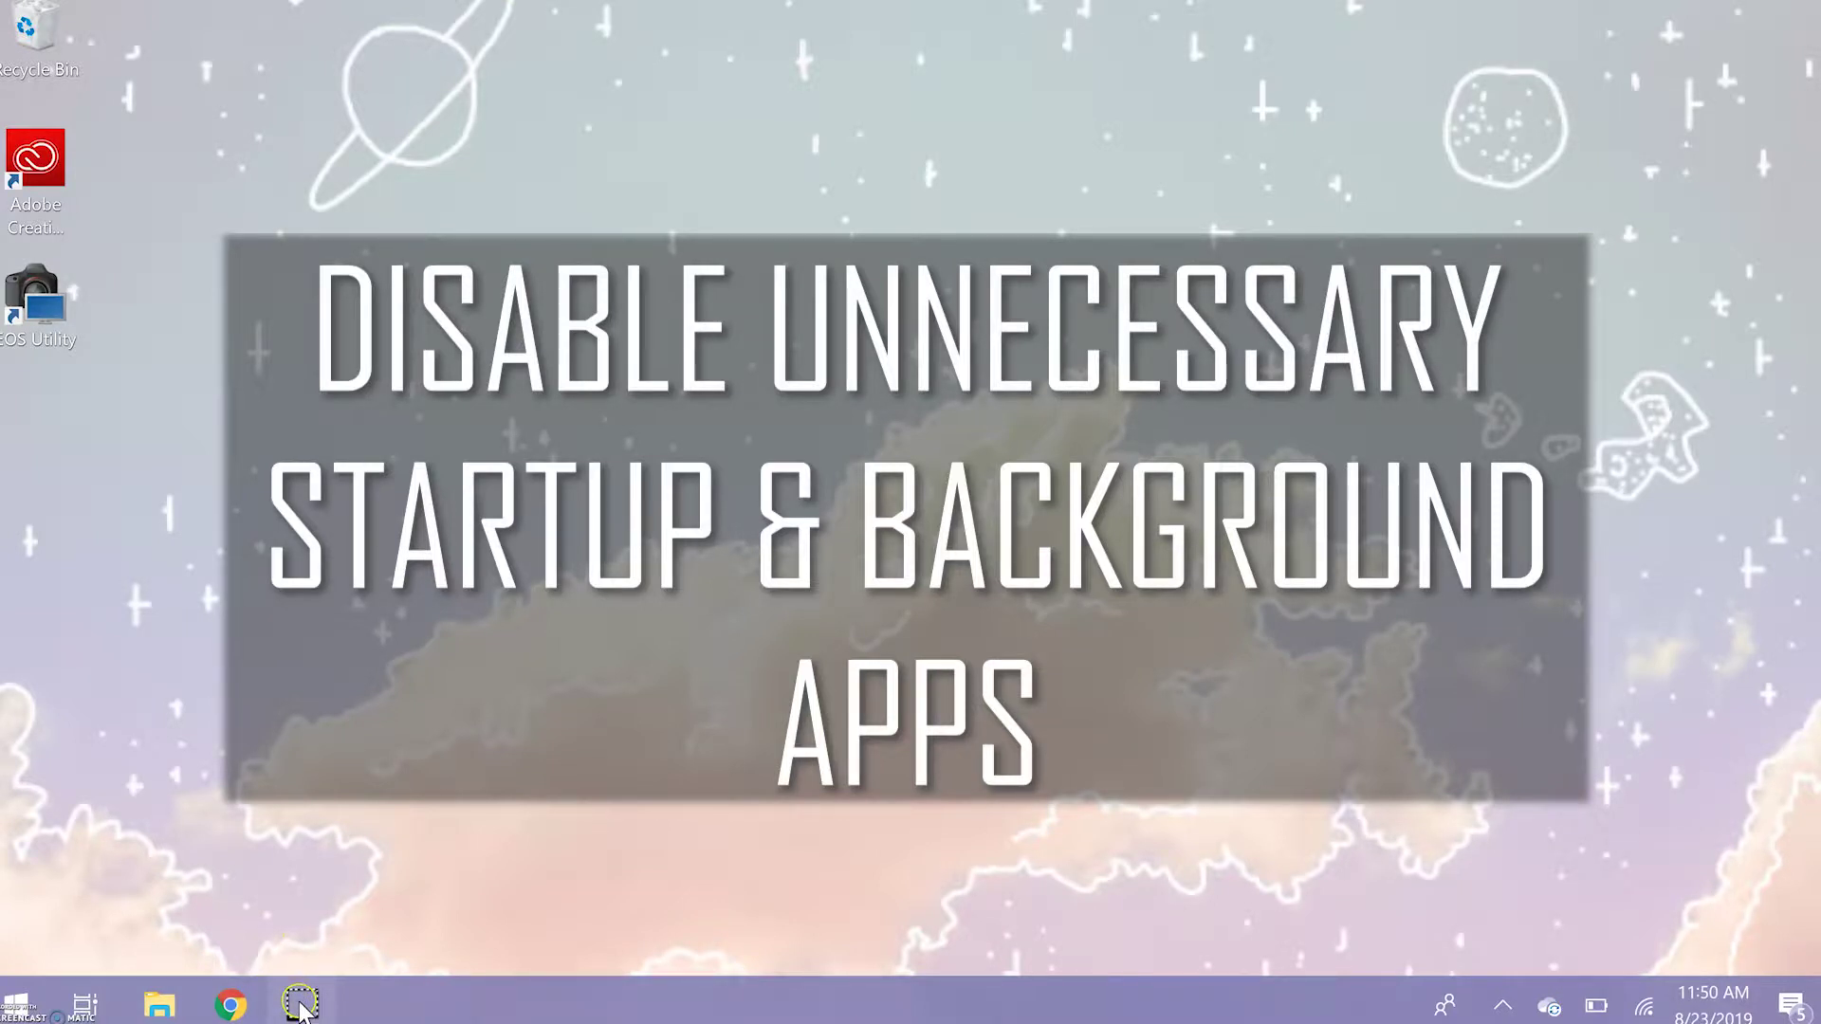
Open Privacy > Background apps and scroll through the per-app background toggles.
mouse_move(302, 1011)
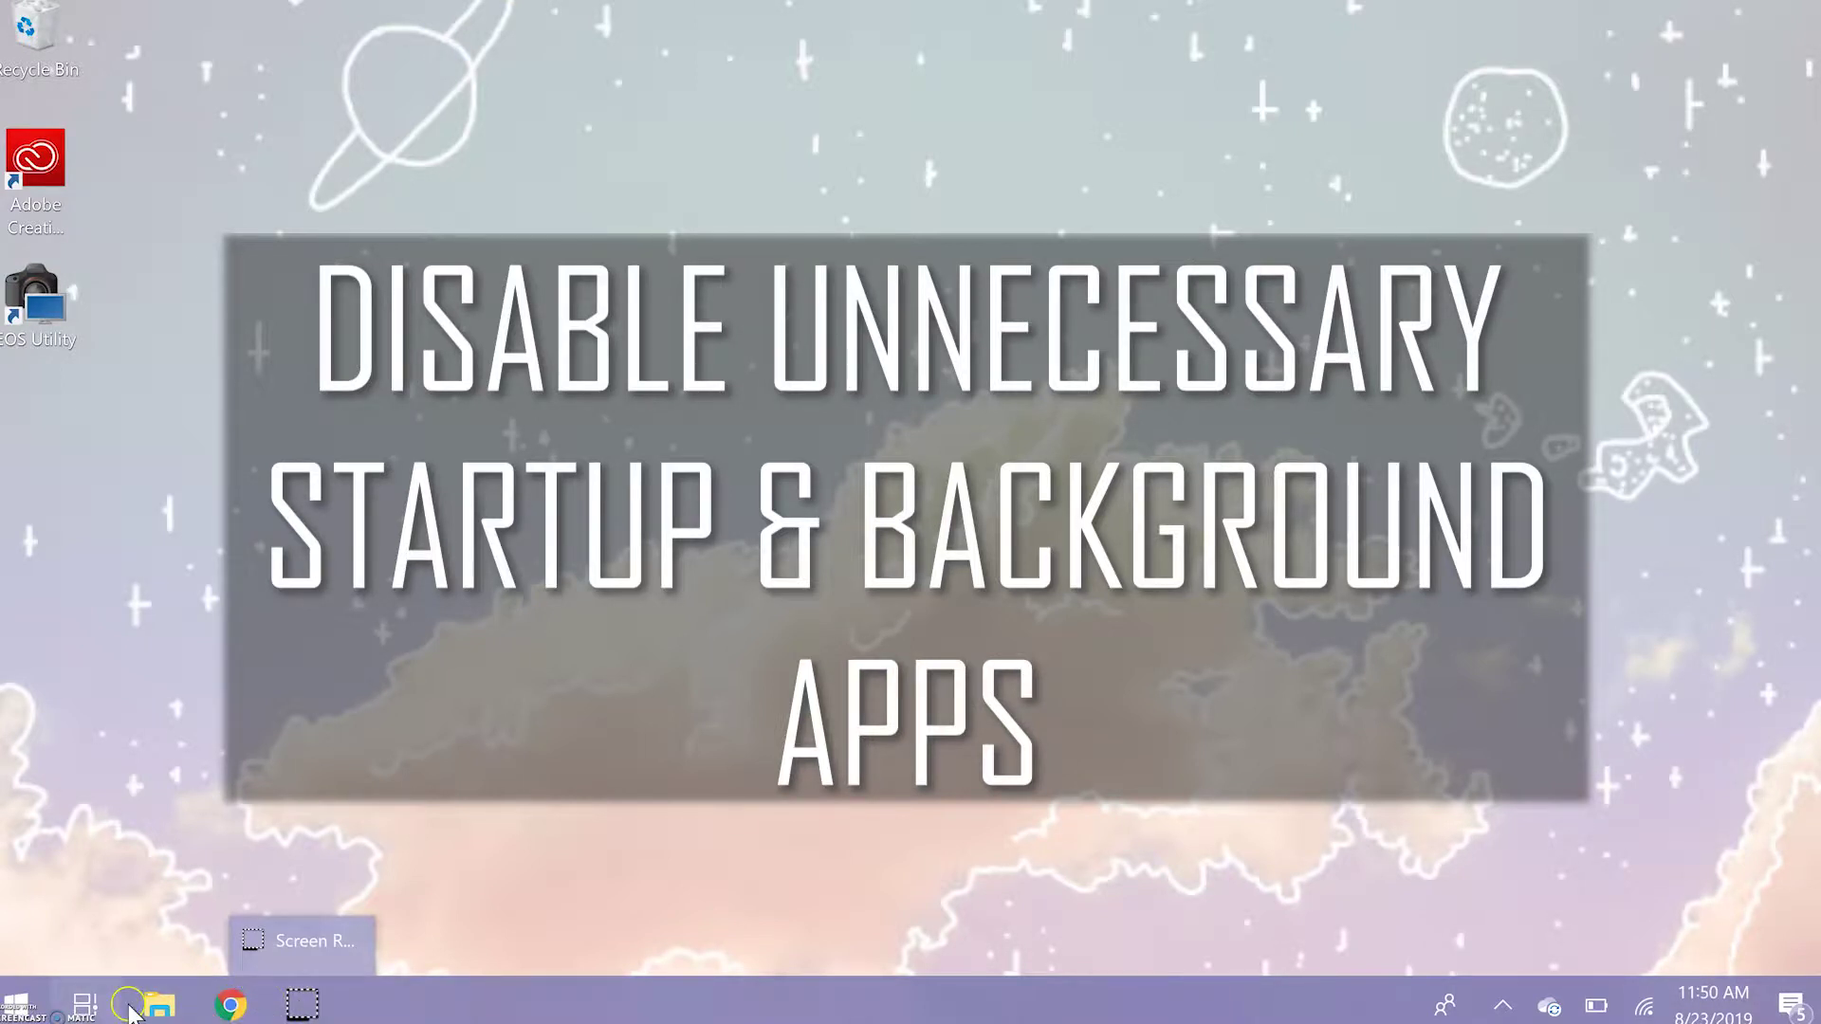
left_click(99, 1006)
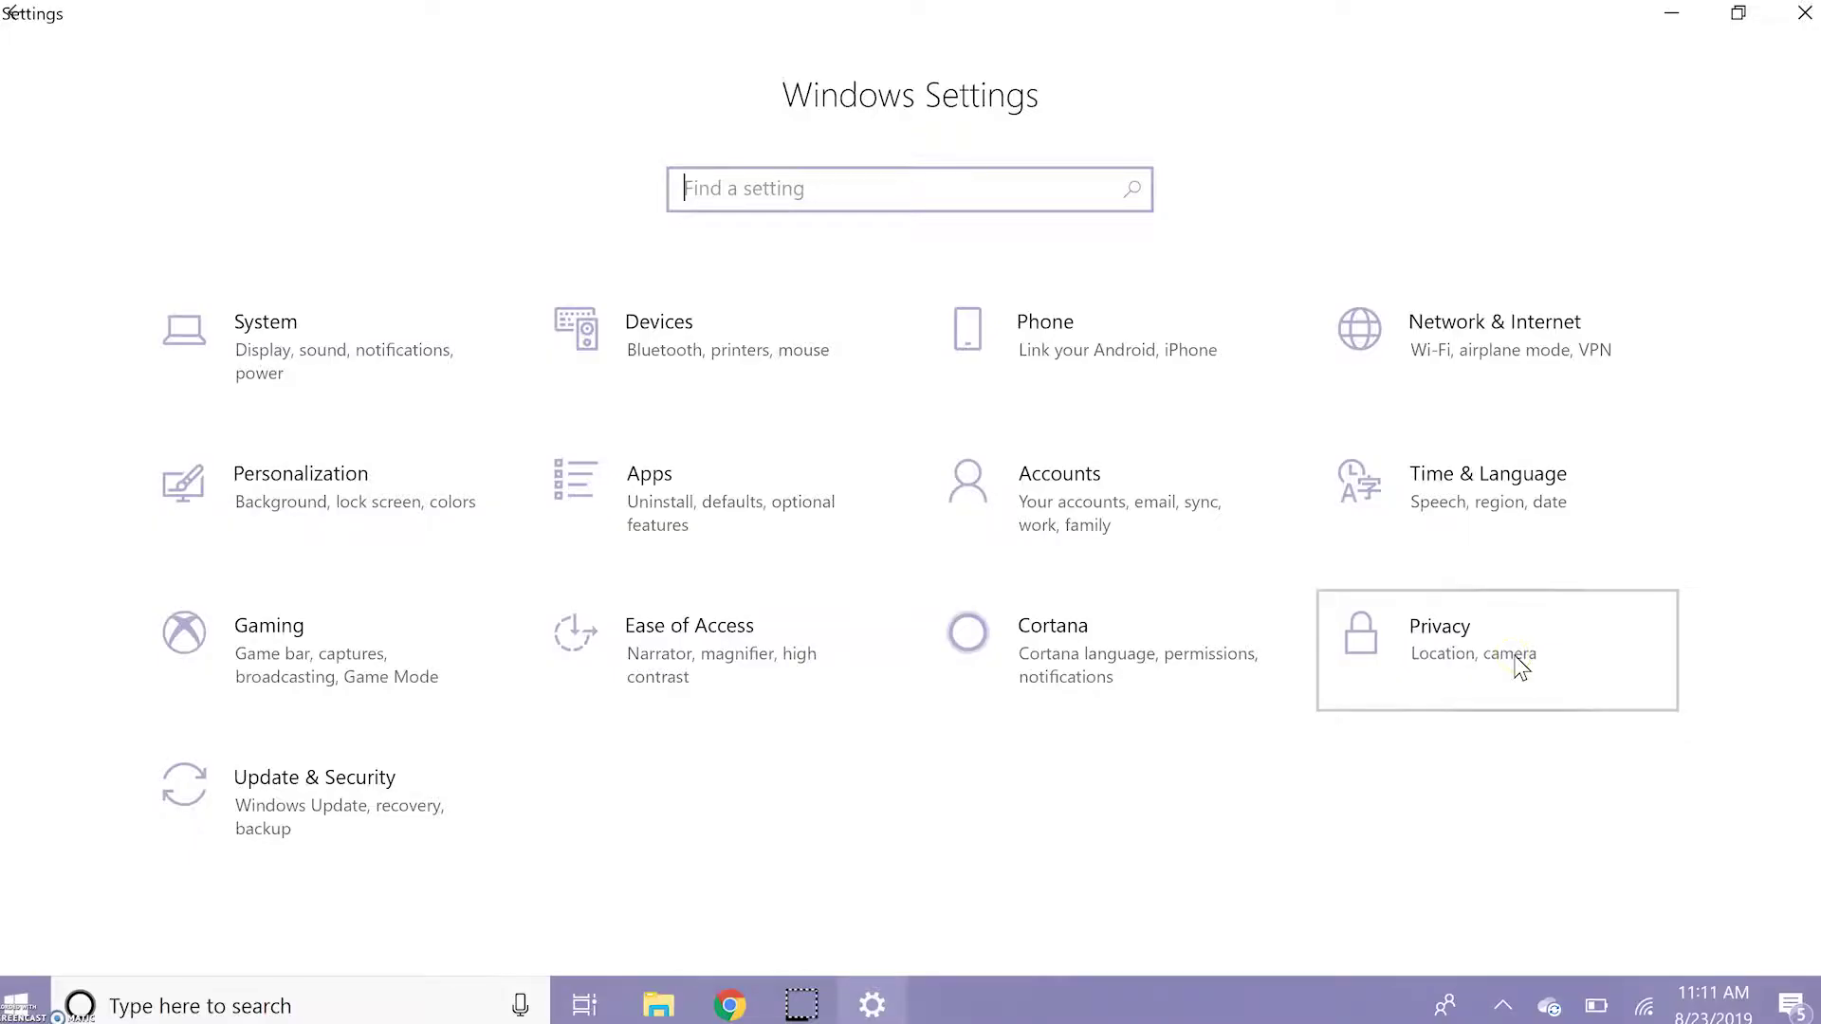
left_click(1517, 667)
scroll(408, 794, "down", 5)
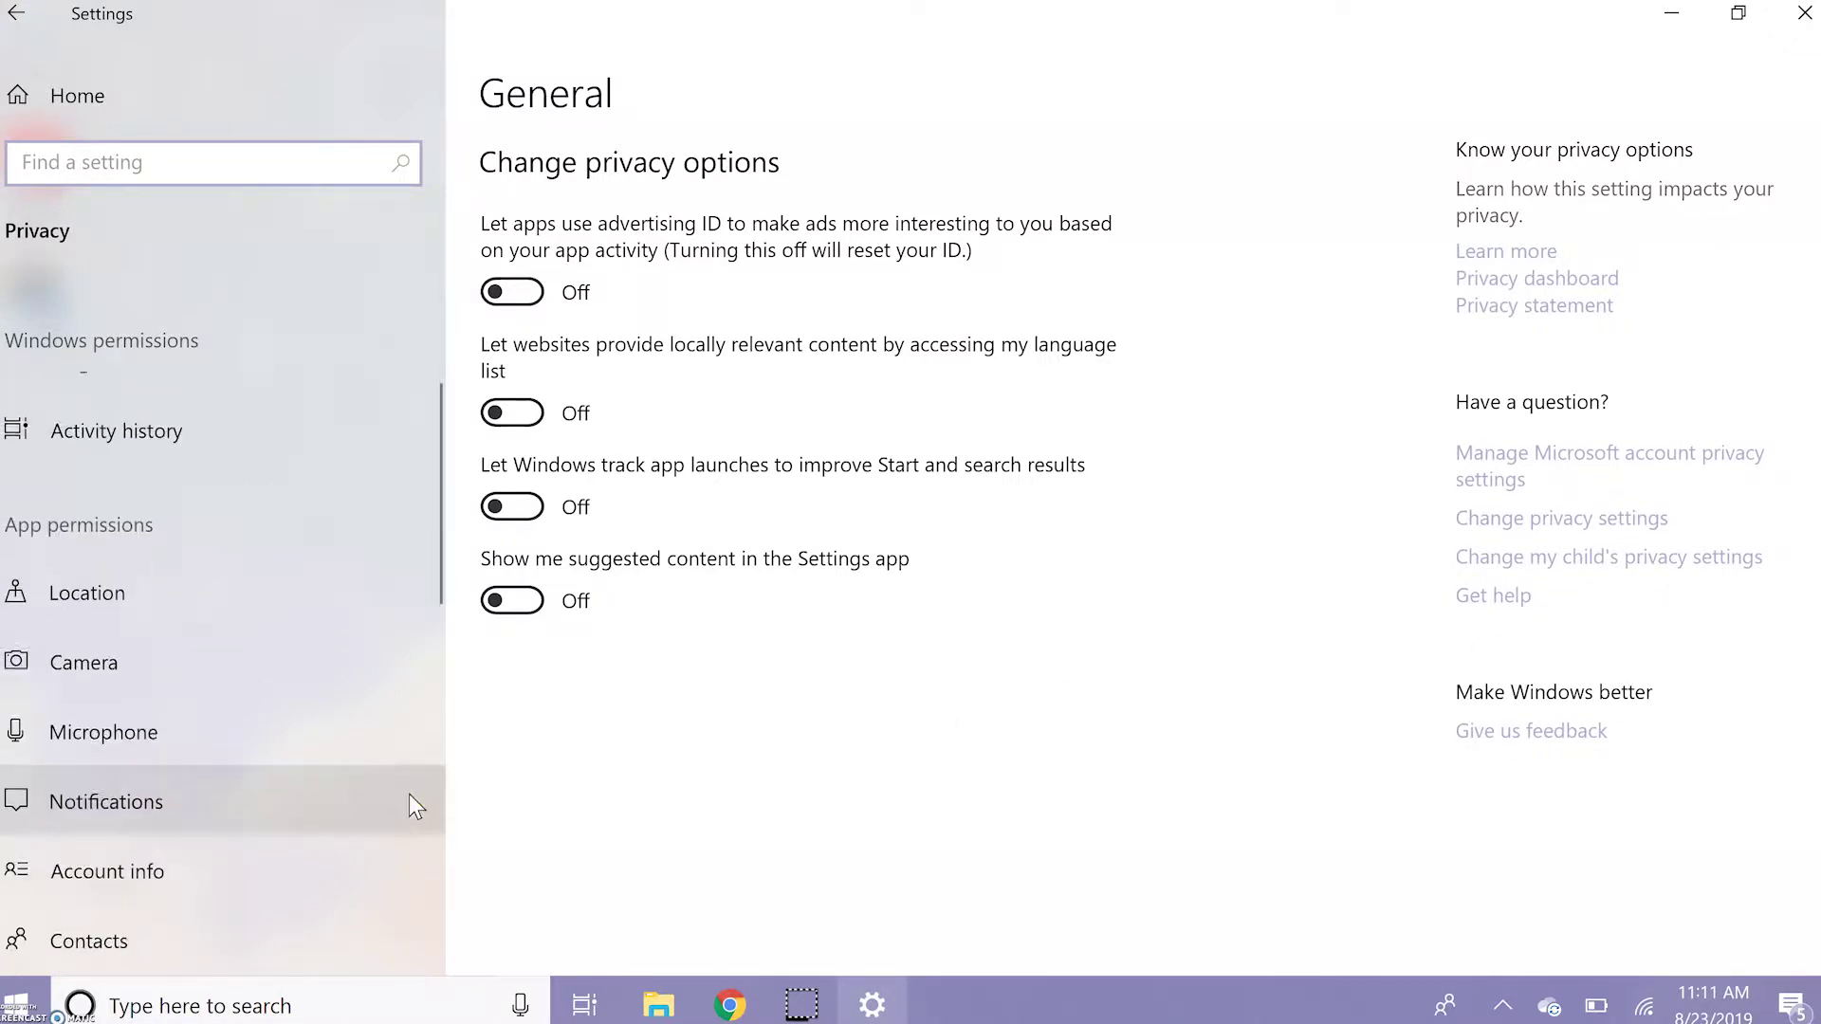
scroll(408, 793, "down", 3)
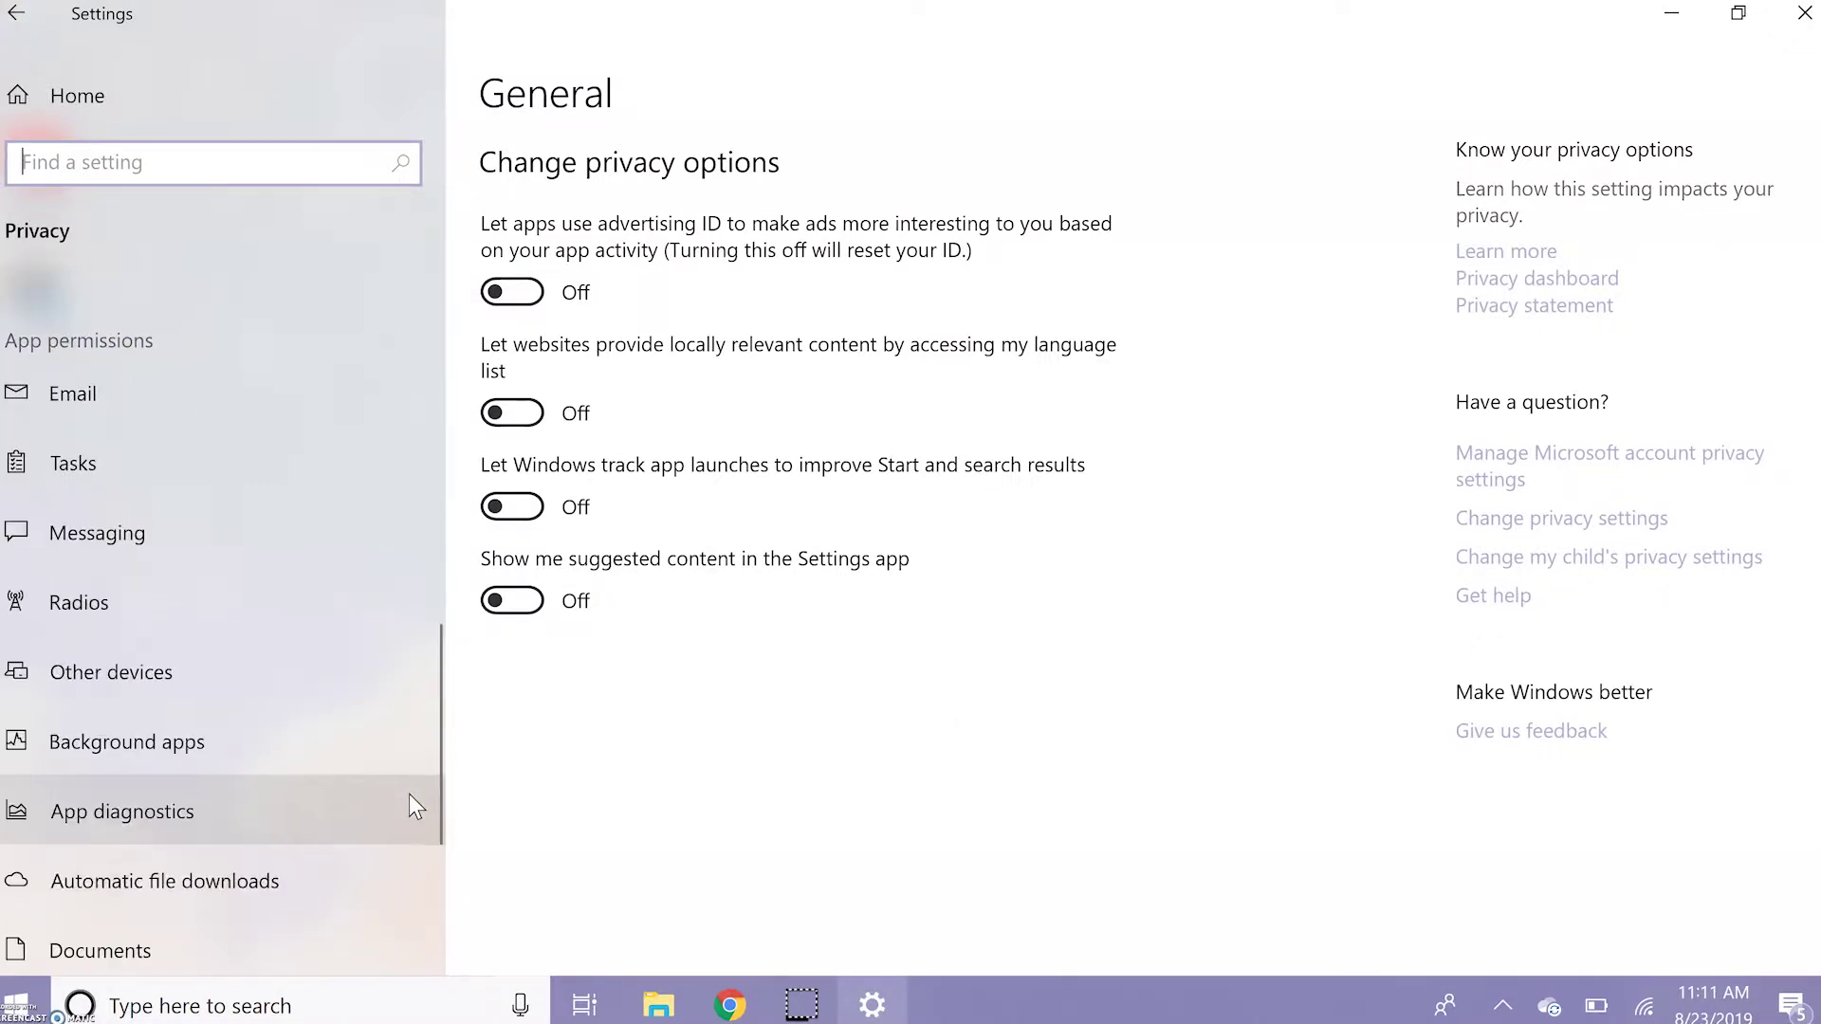
left_click(378, 749)
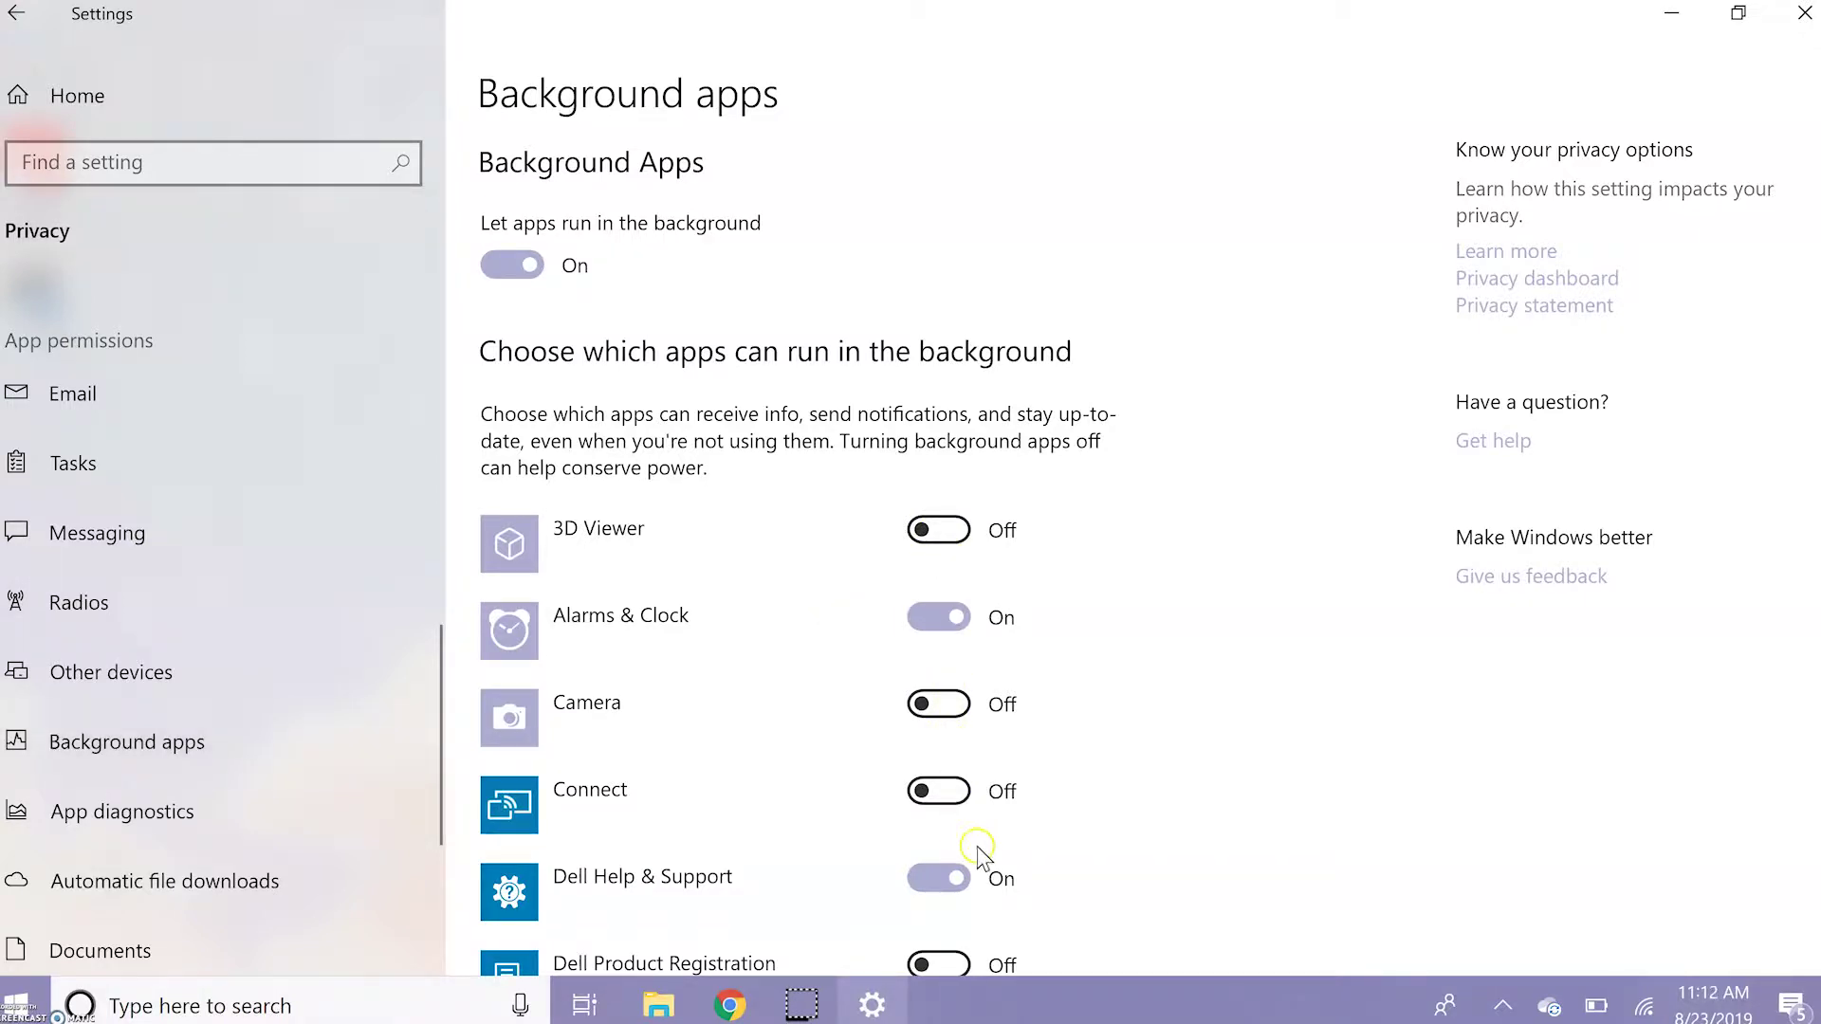
scroll(977, 846, "down", 8)
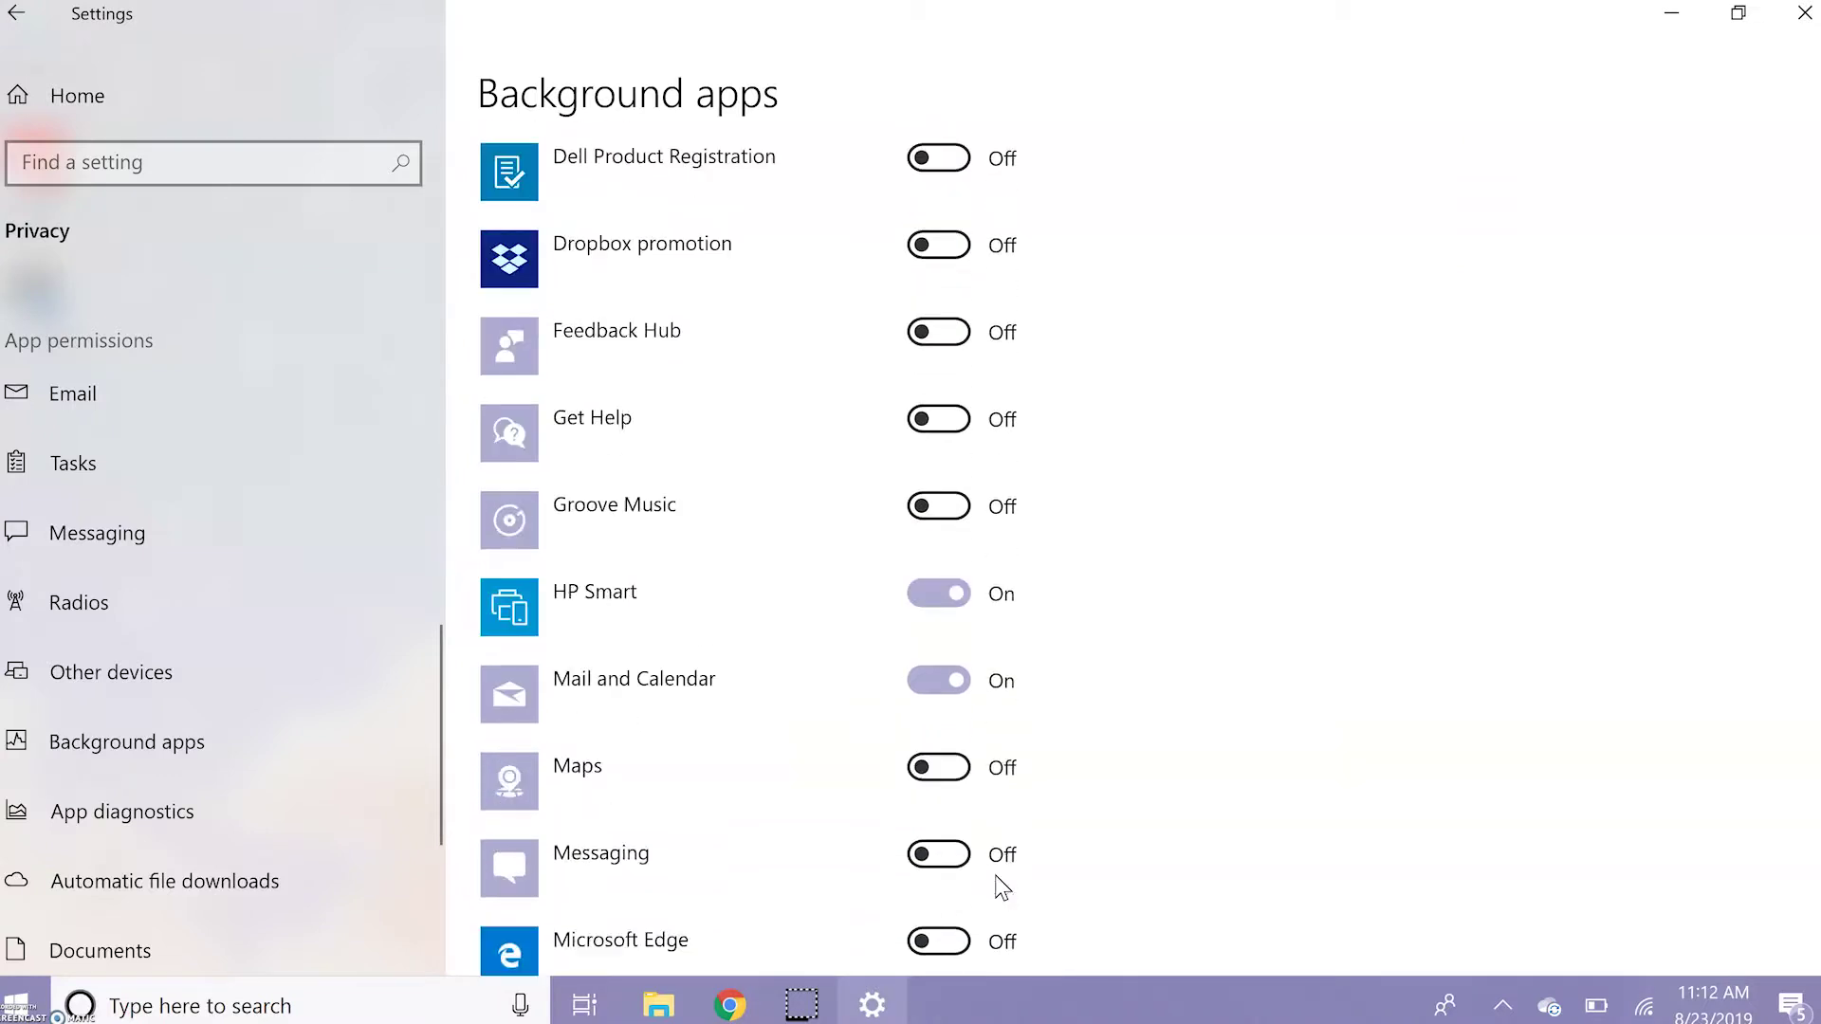
scroll(1003, 889, "down", 2)
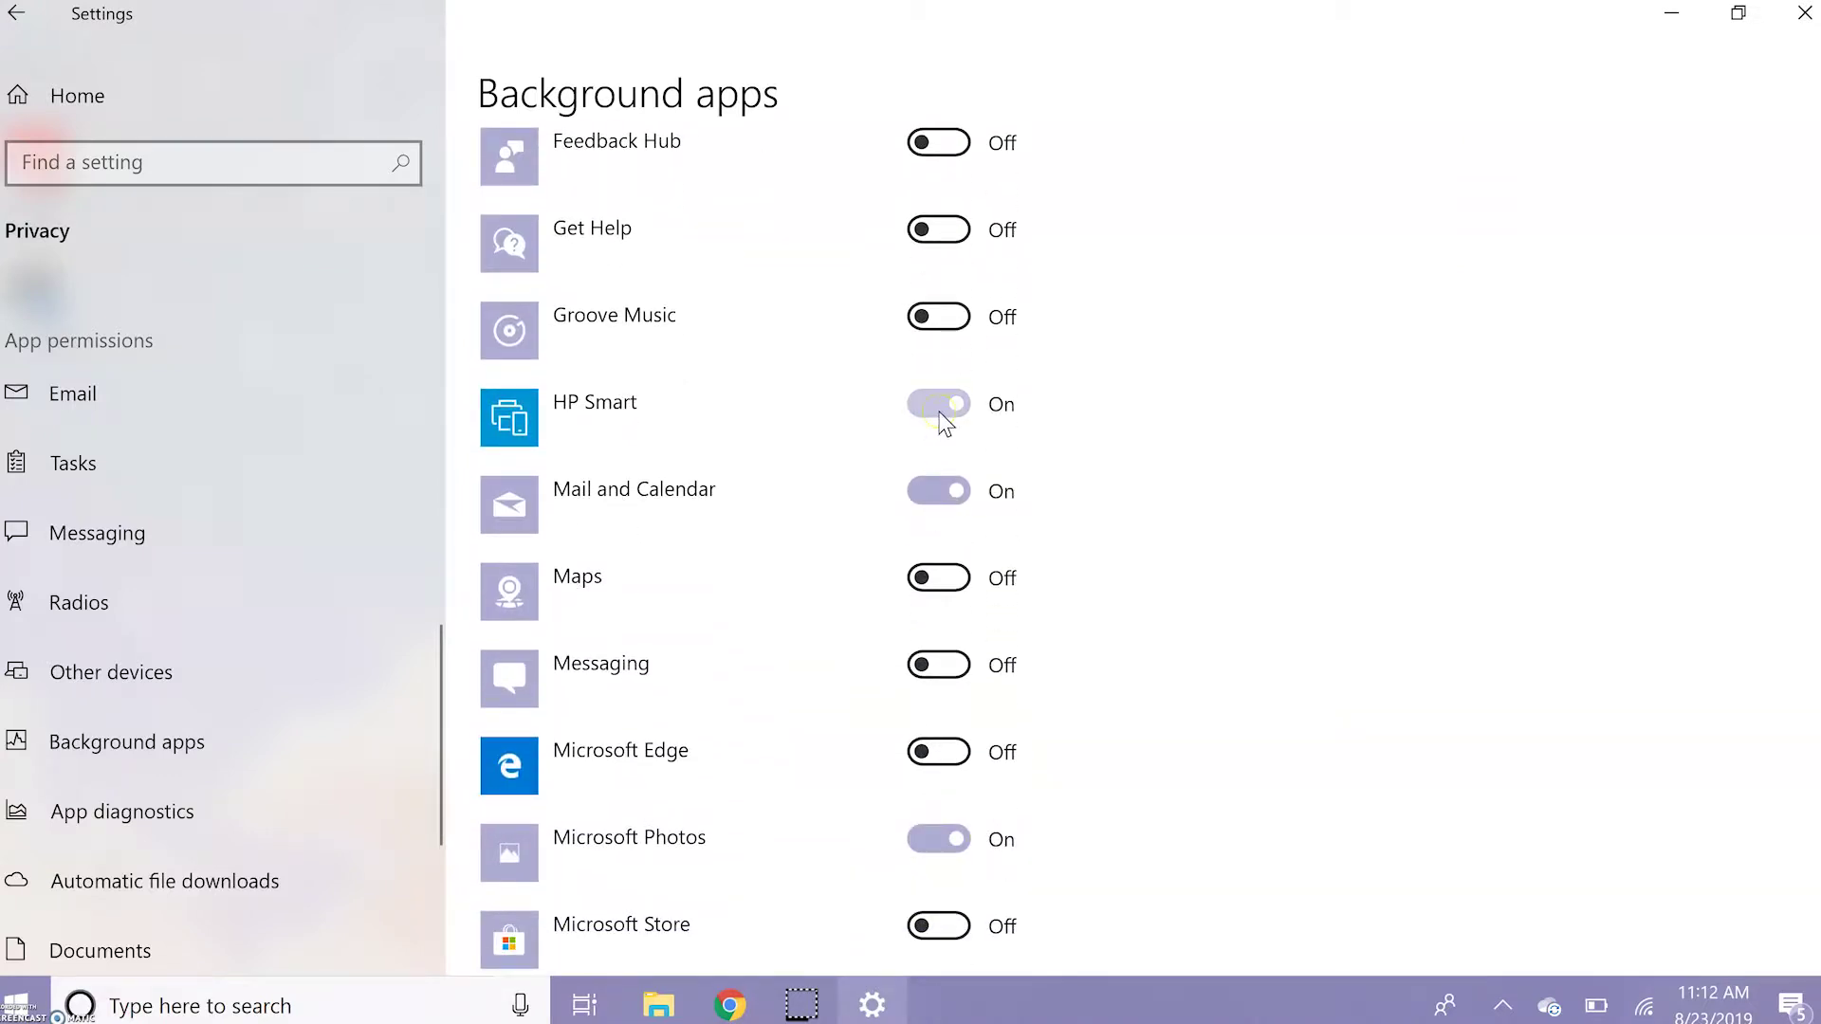
scroll(955, 825, "down", 2)
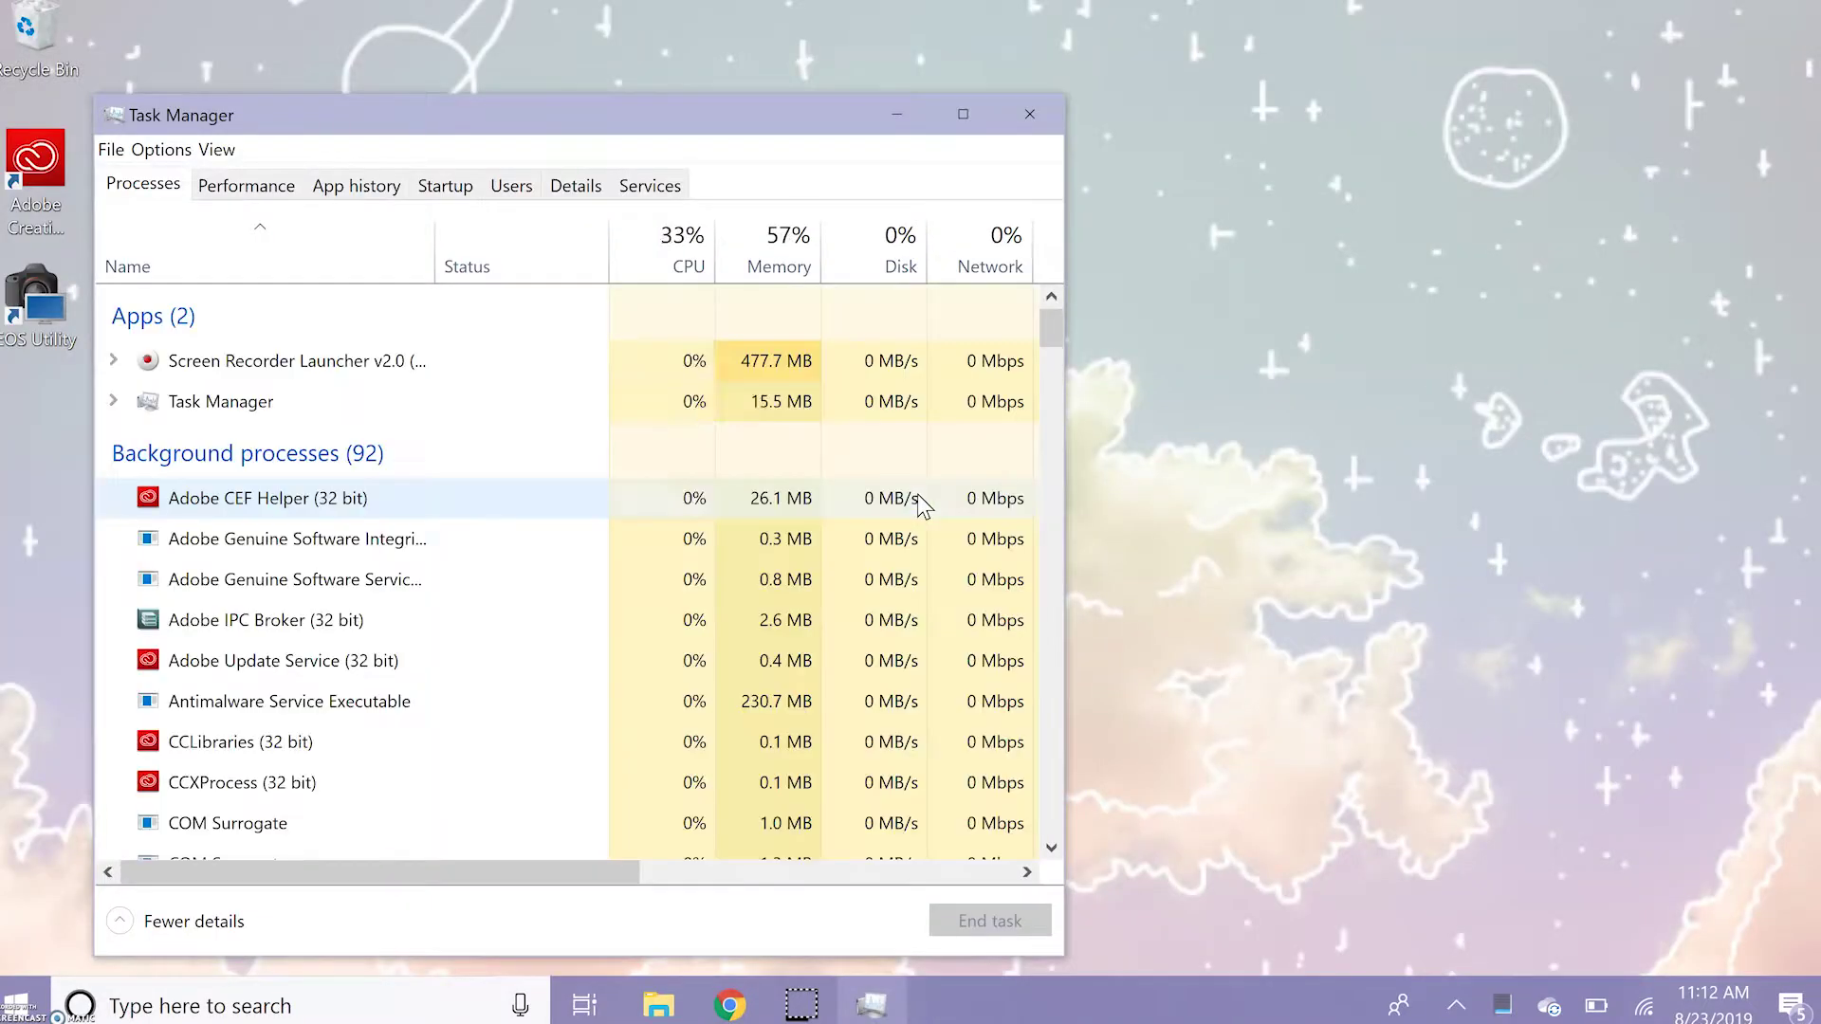
Show Task Manager's Startup list and bring up the Disable option for Microsoft OneDrive.
left_click(441, 190)
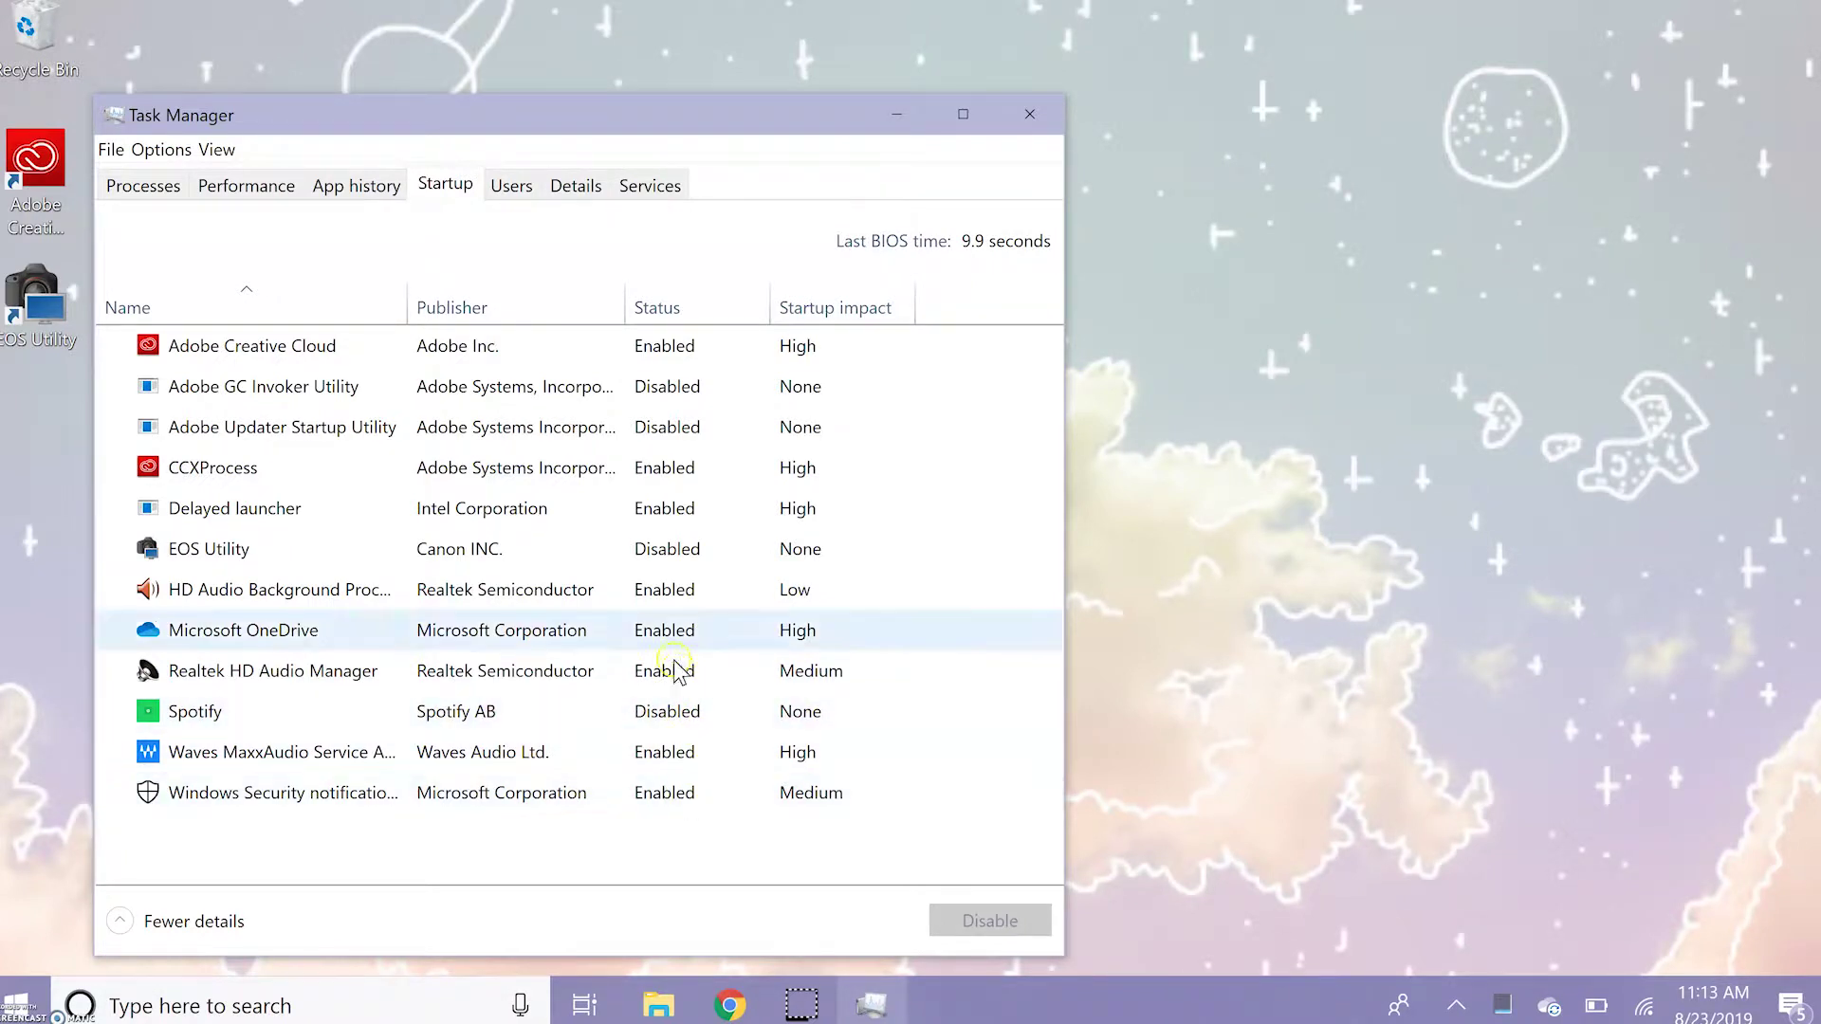
right_click(681, 636)
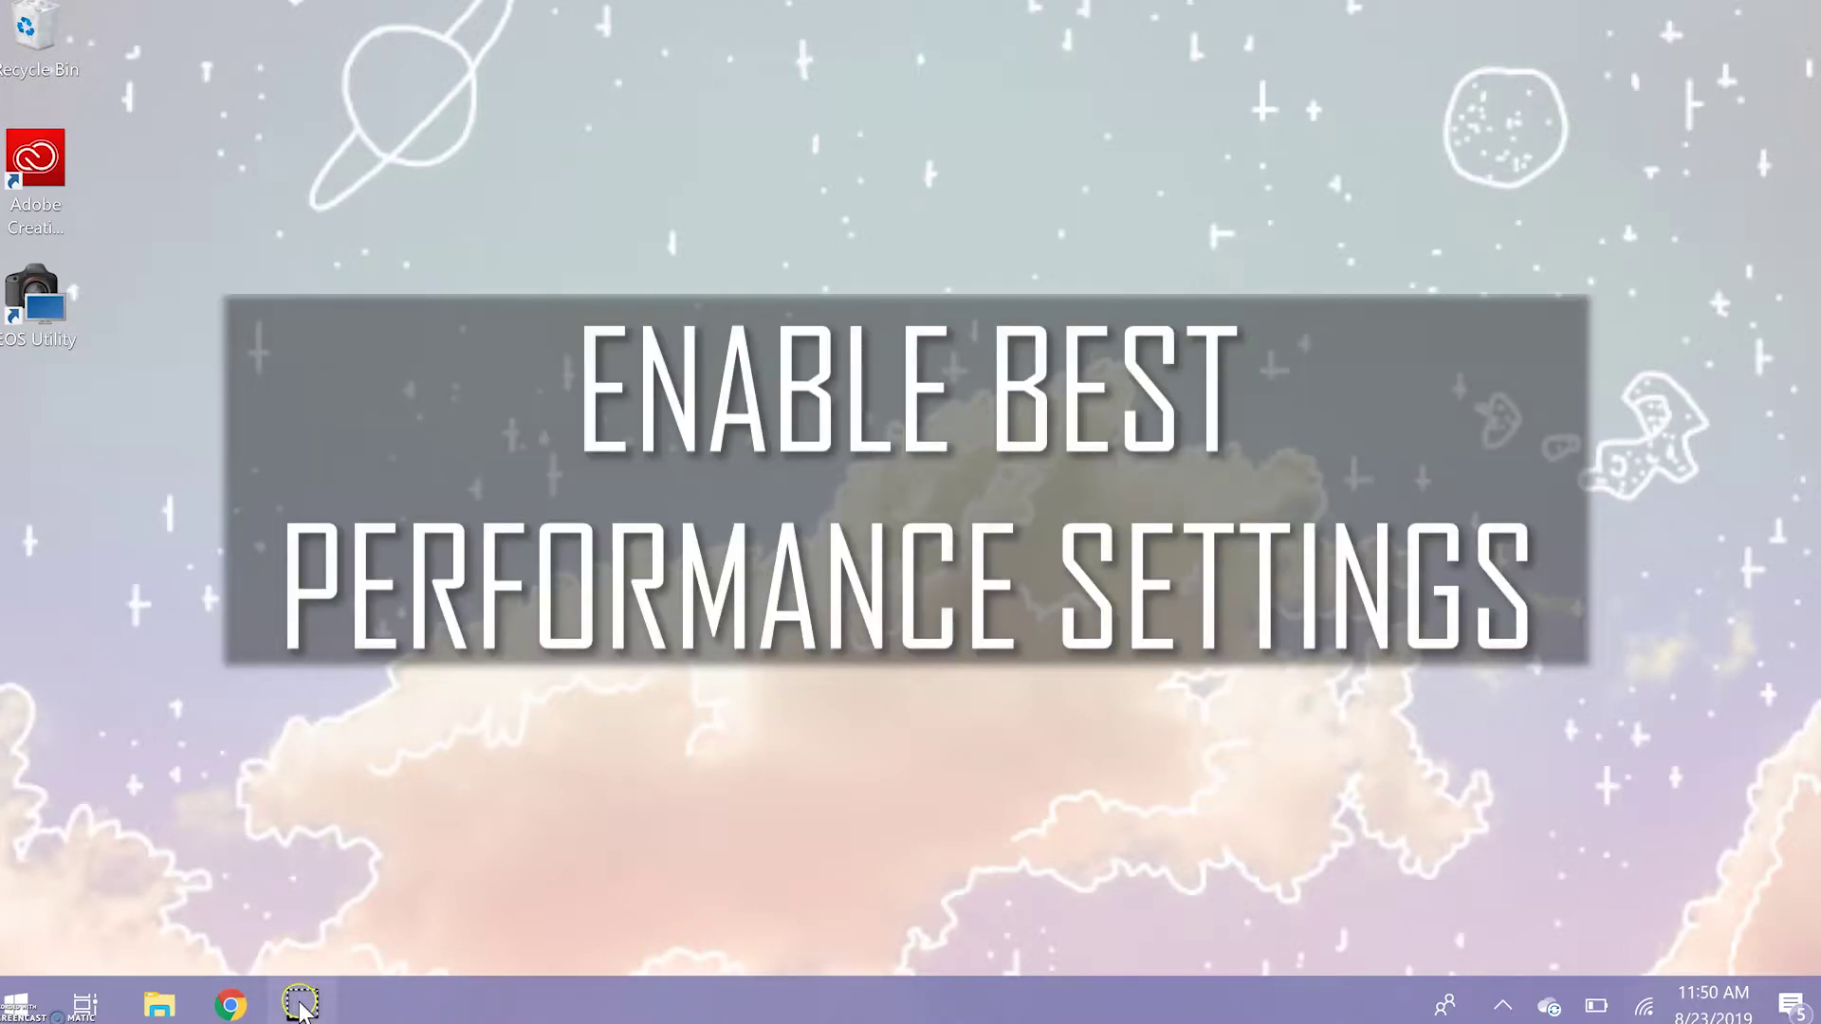
Search for 'control' and open Control Panel.
mouse_move(302, 1011)
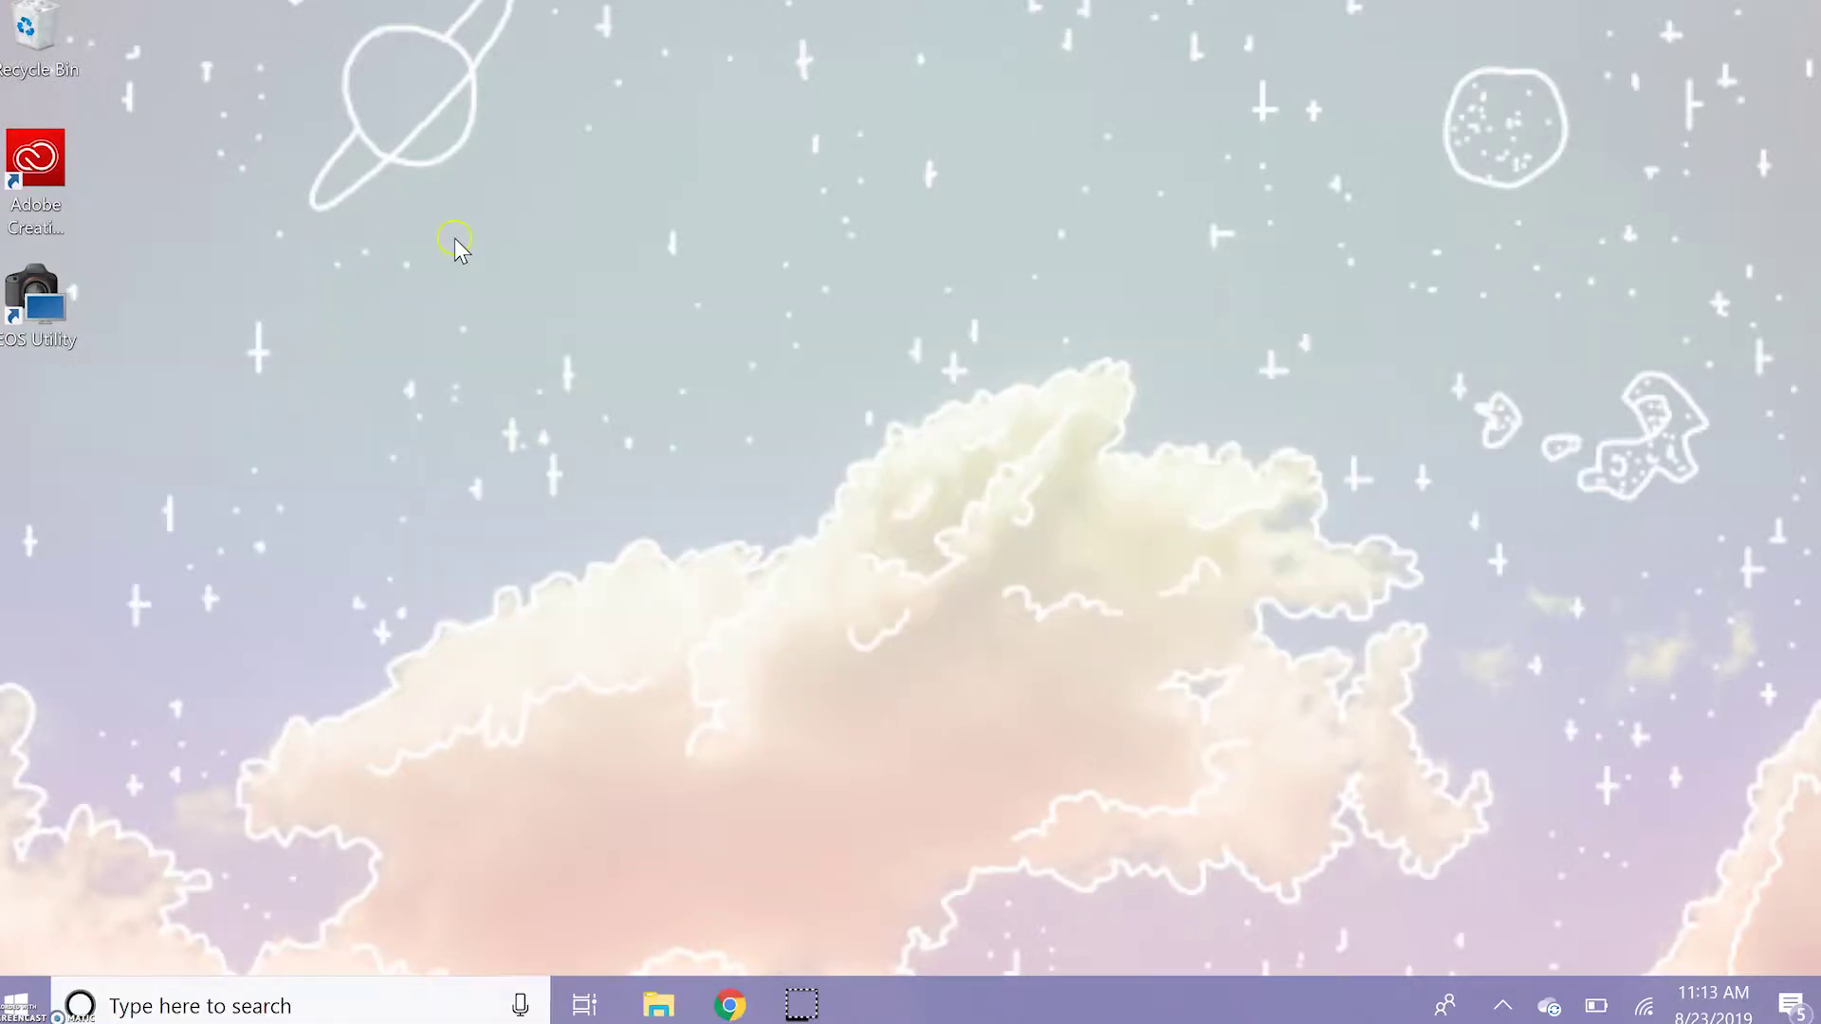
right_click(21, 1004)
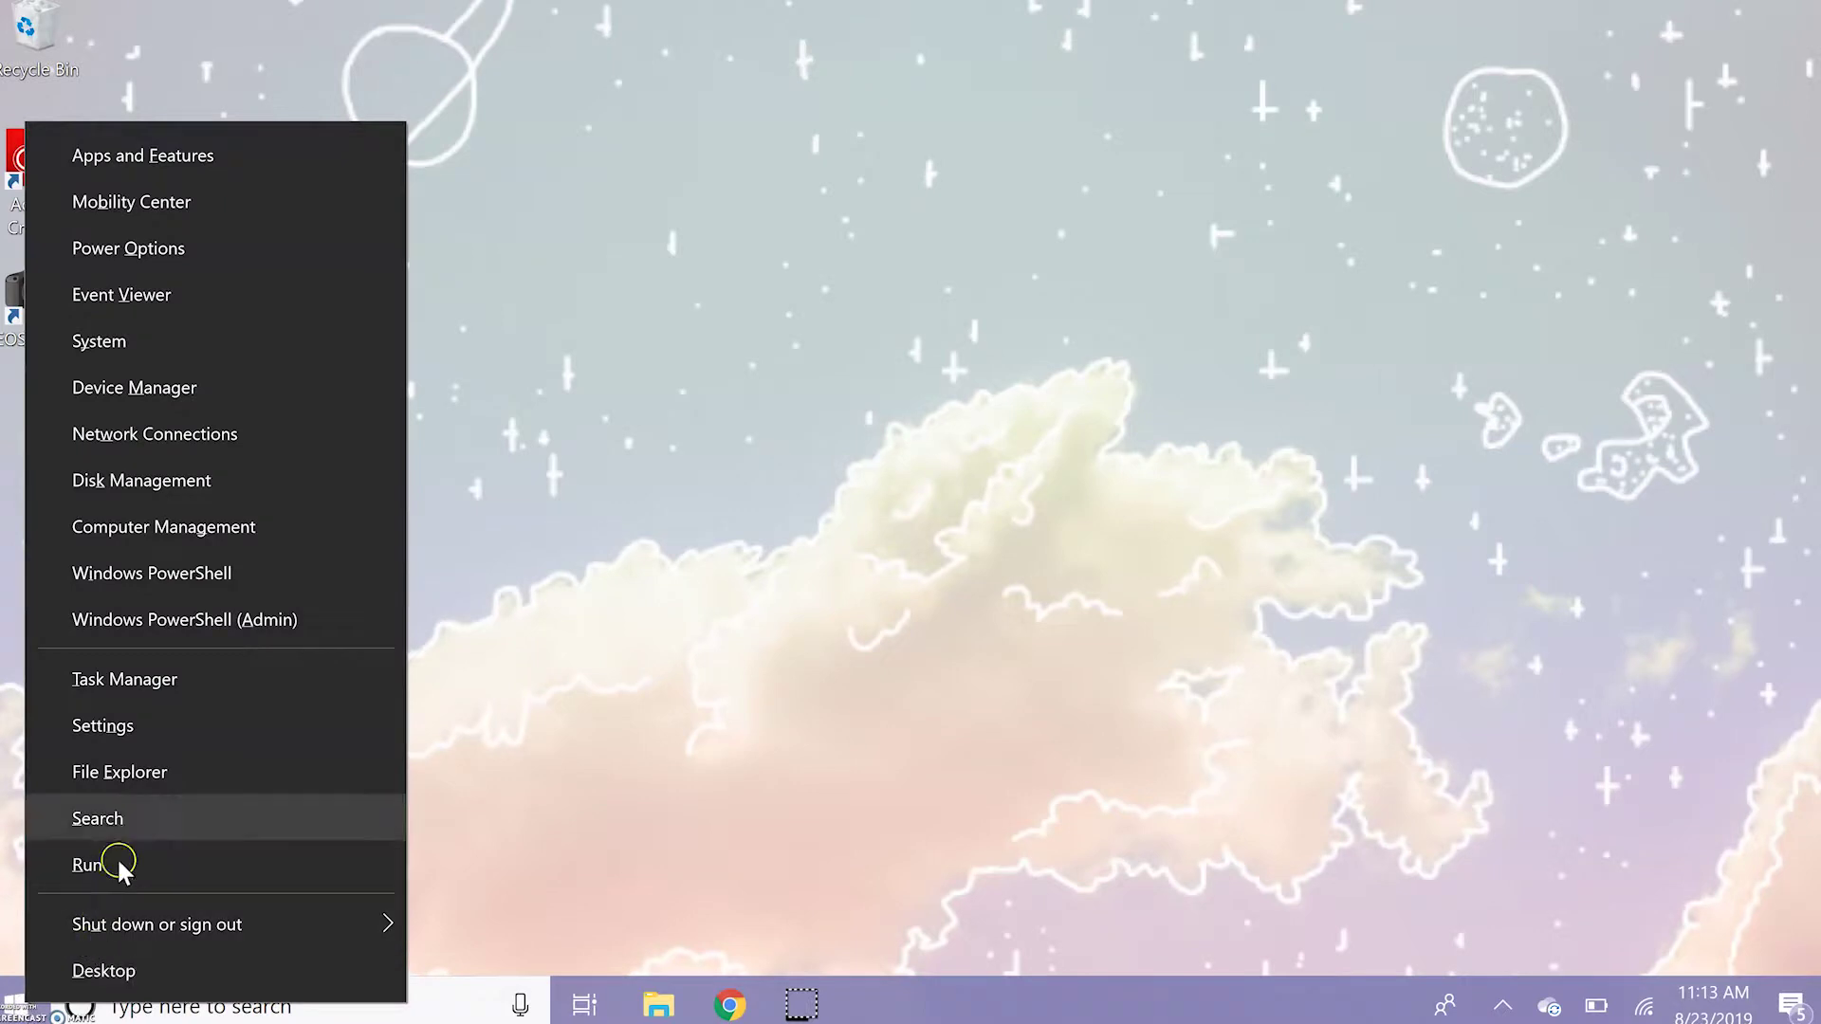
left_click(123, 819)
type("control")
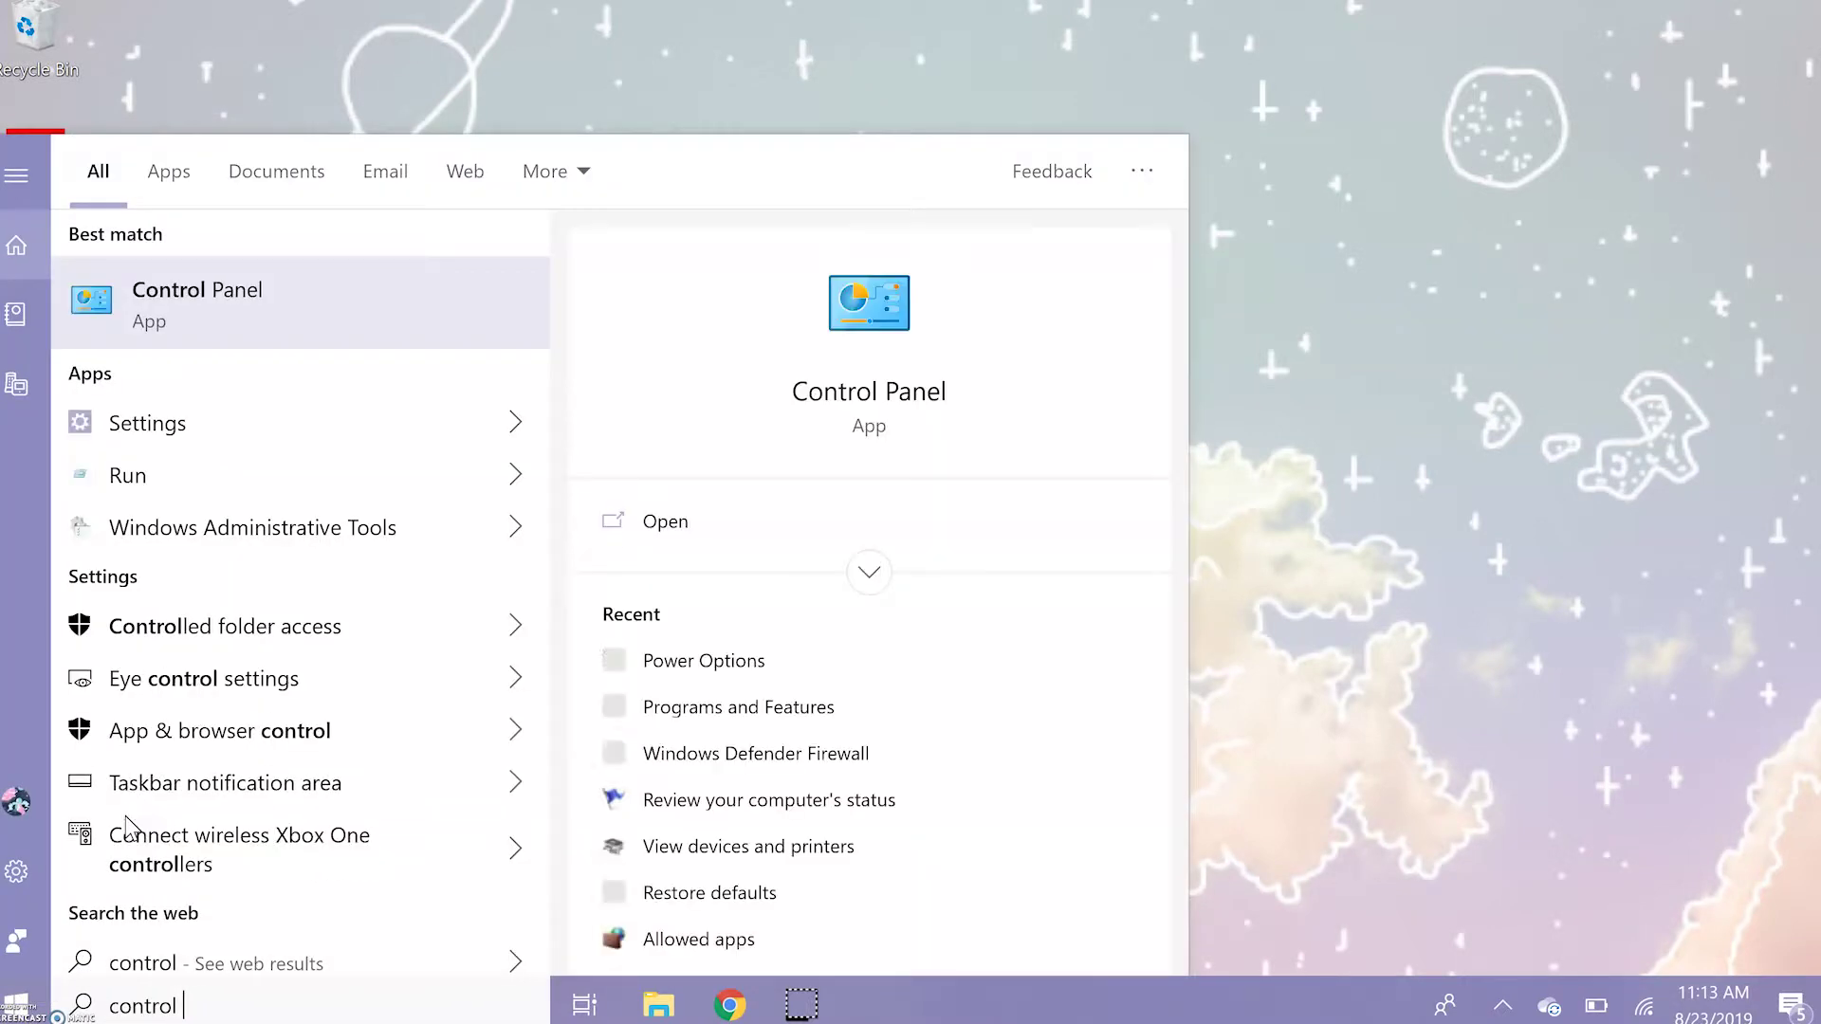
left_click(244, 289)
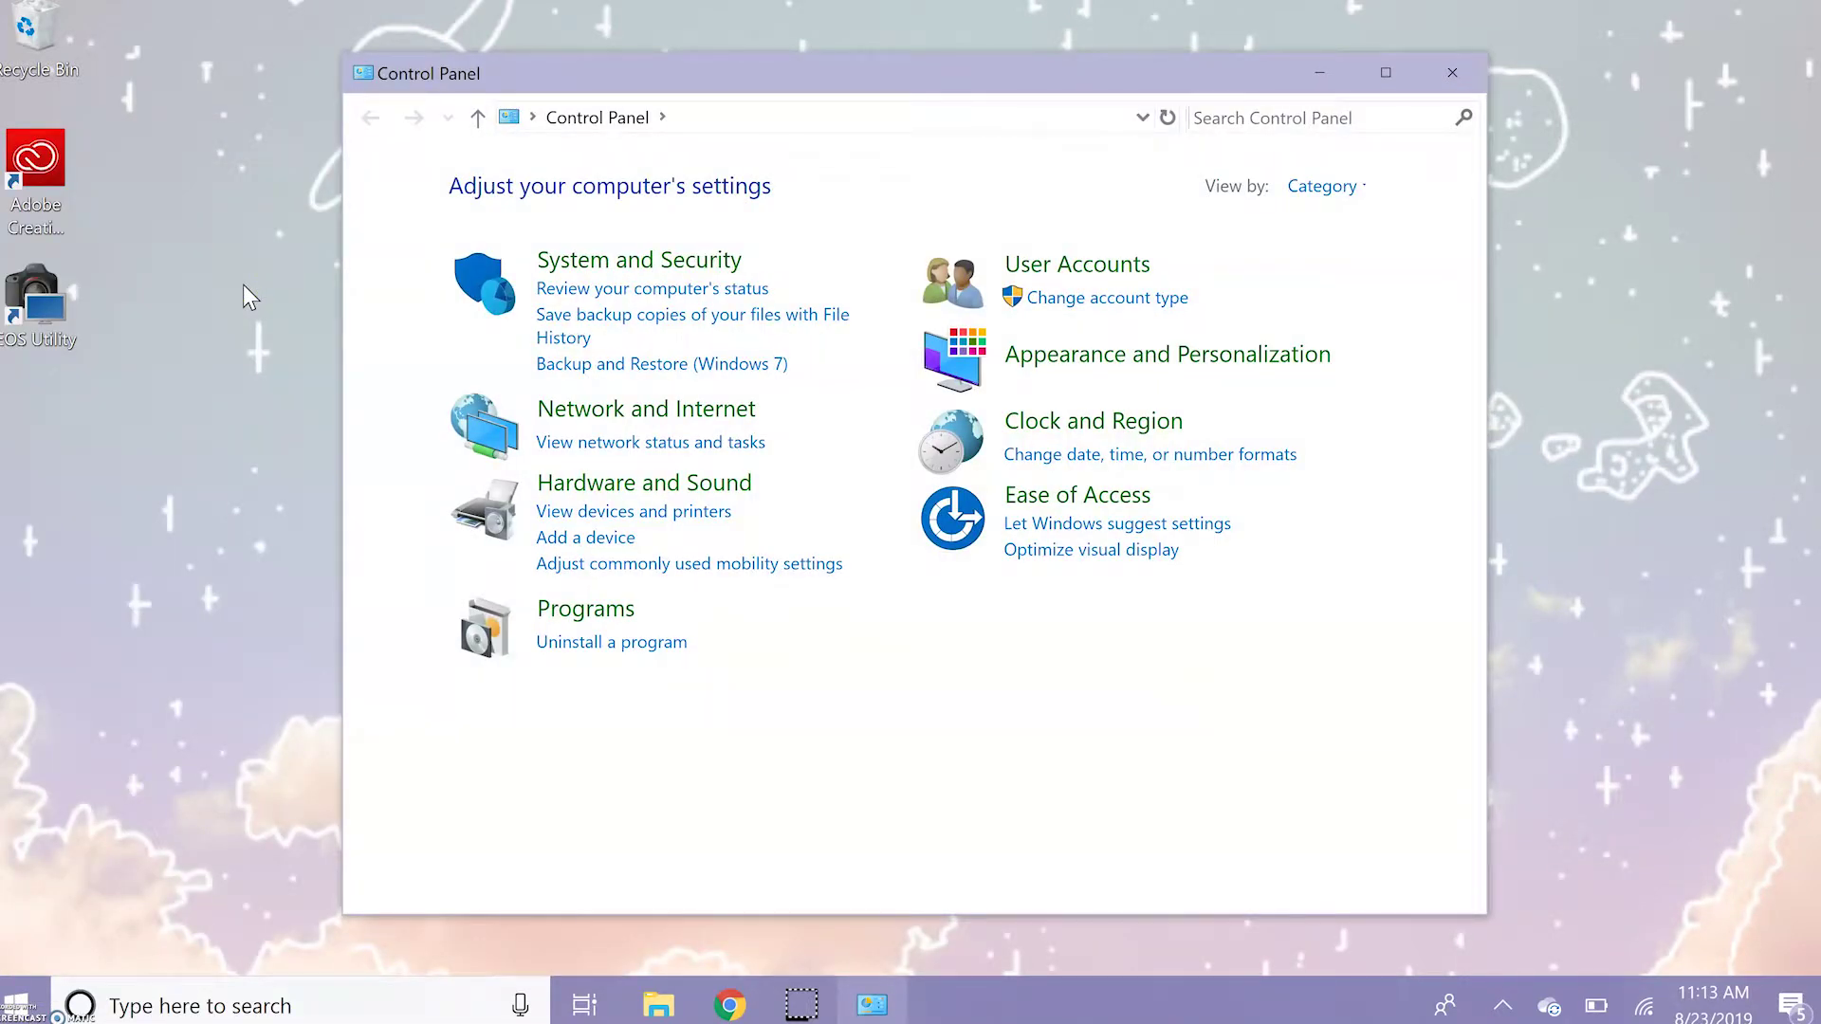
Choose 'Adjust for best performance' in the System Performance Options visual effects.
left_click(675, 260)
left_click(761, 370)
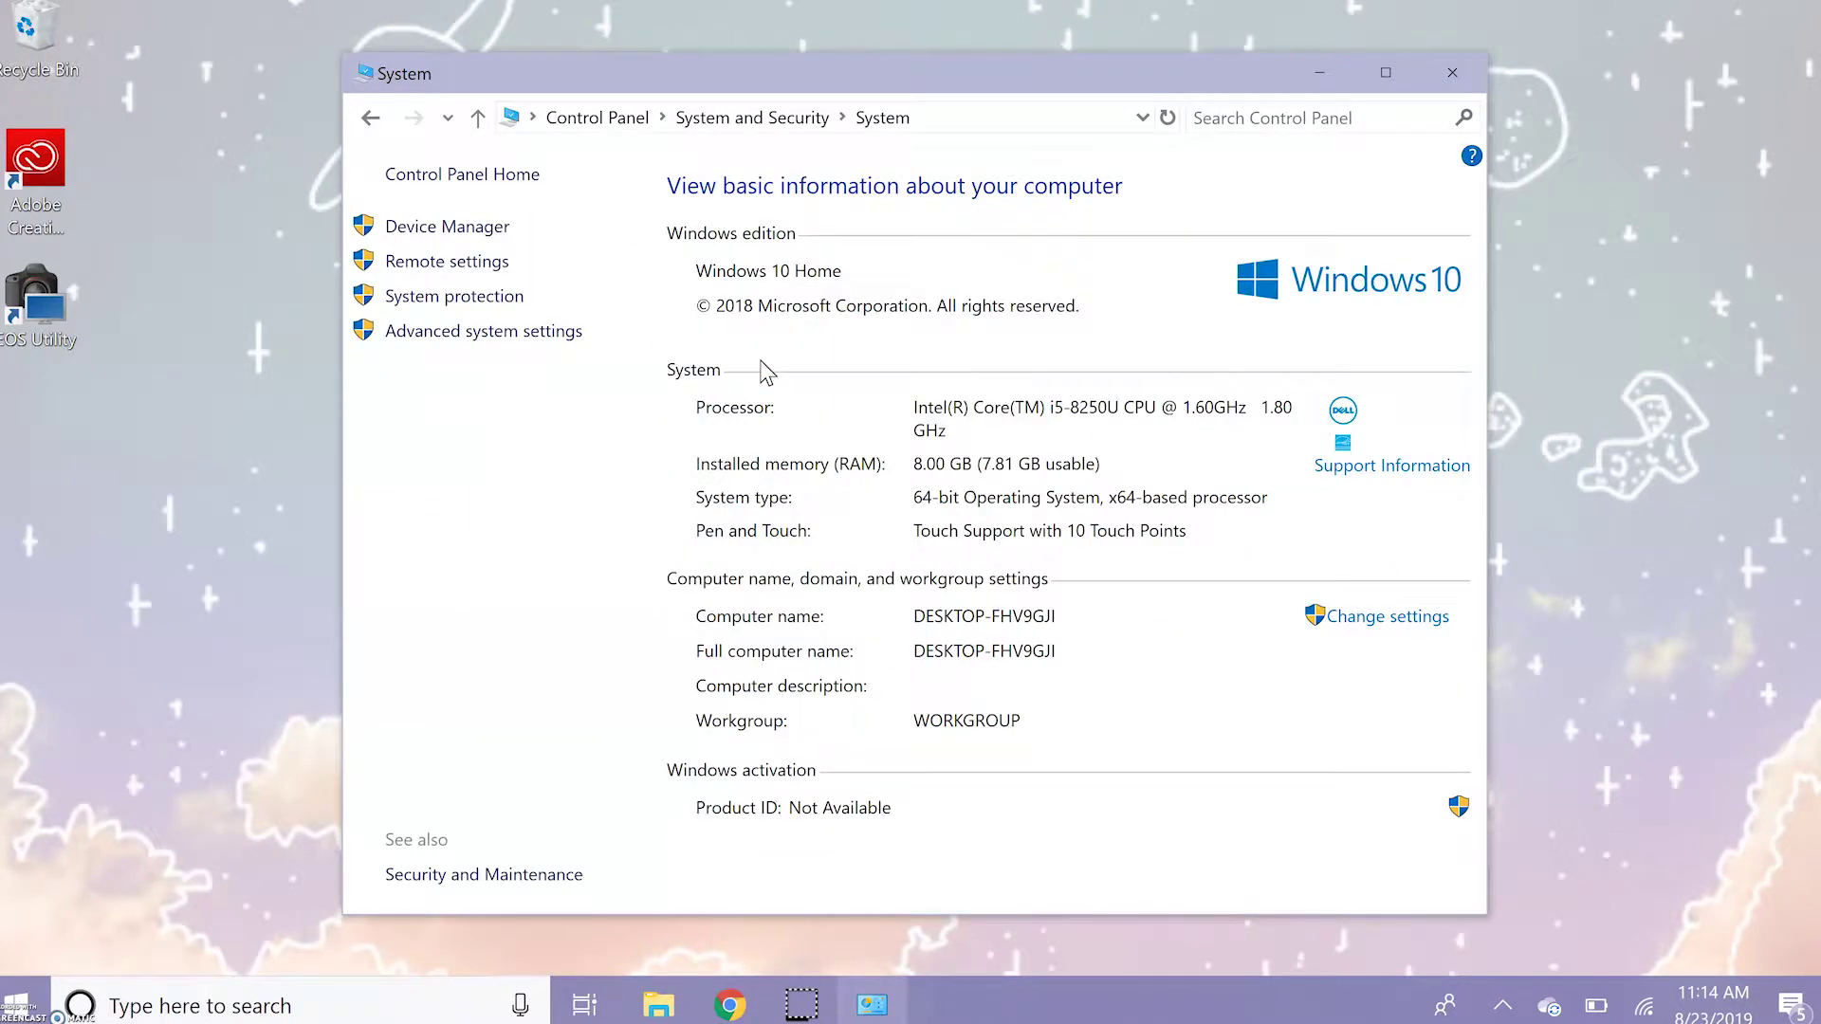
left_click(510, 331)
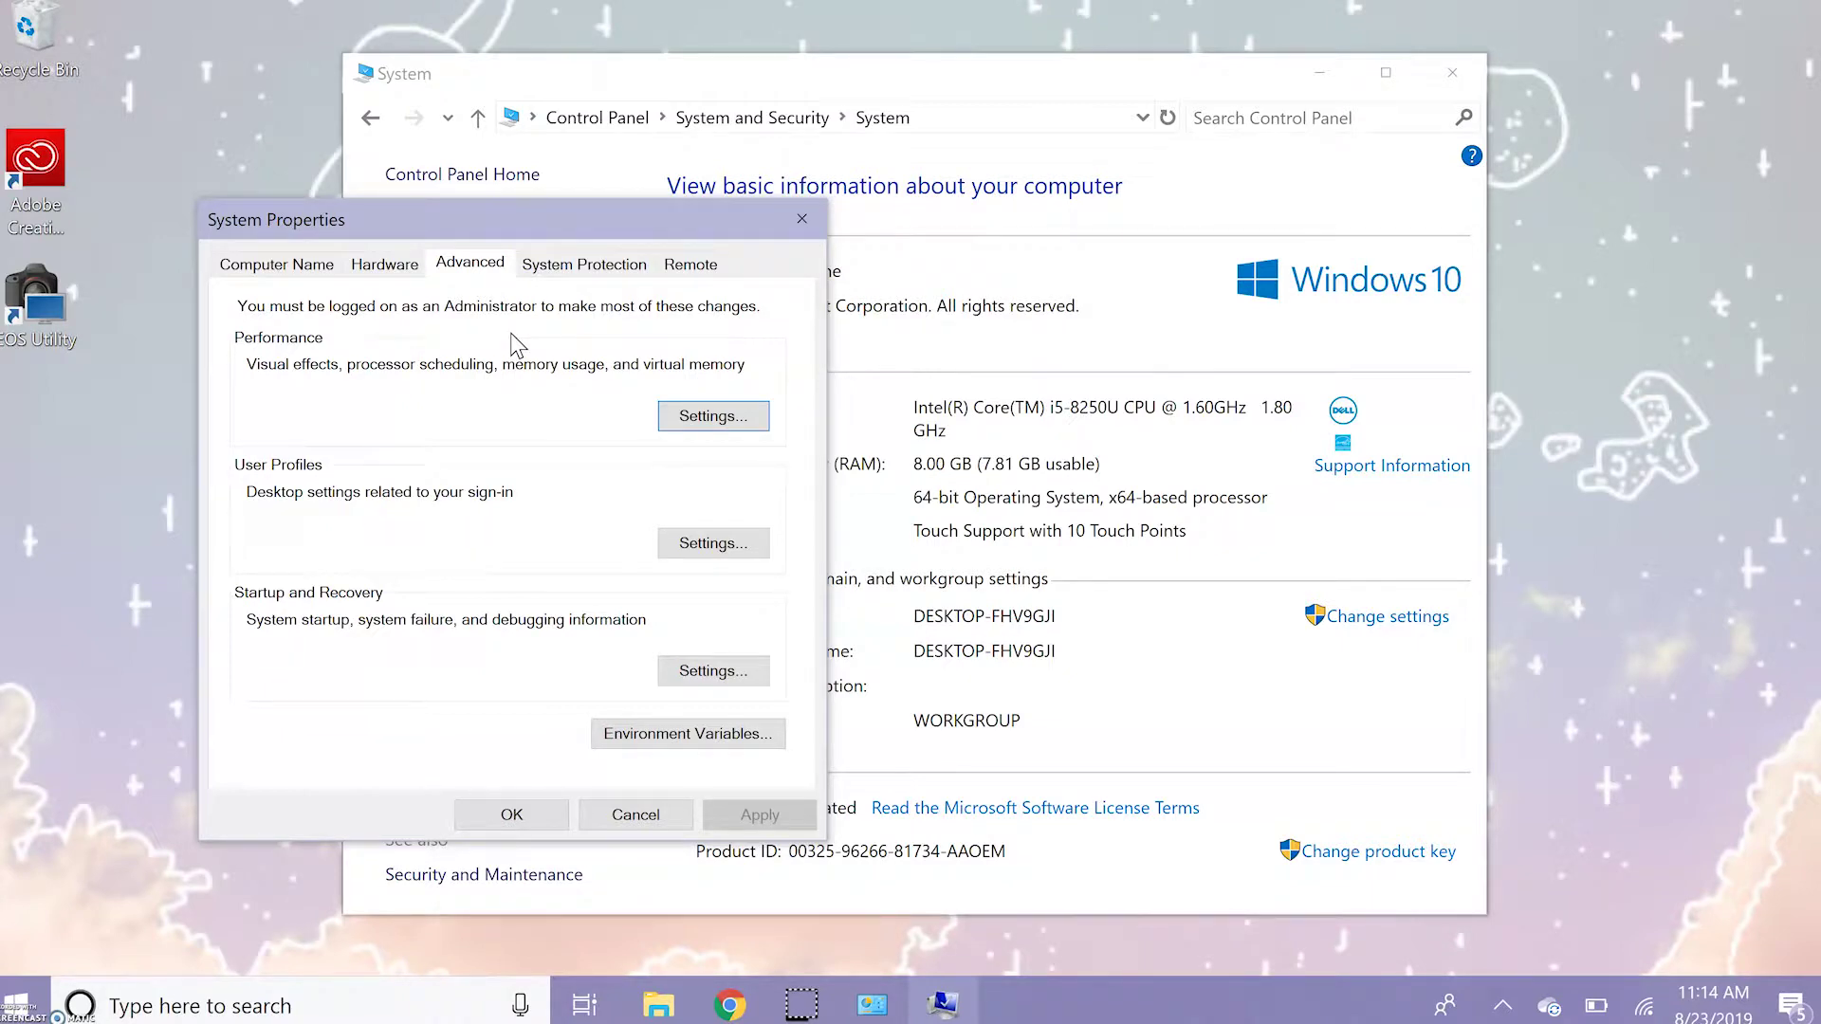
left_click(685, 416)
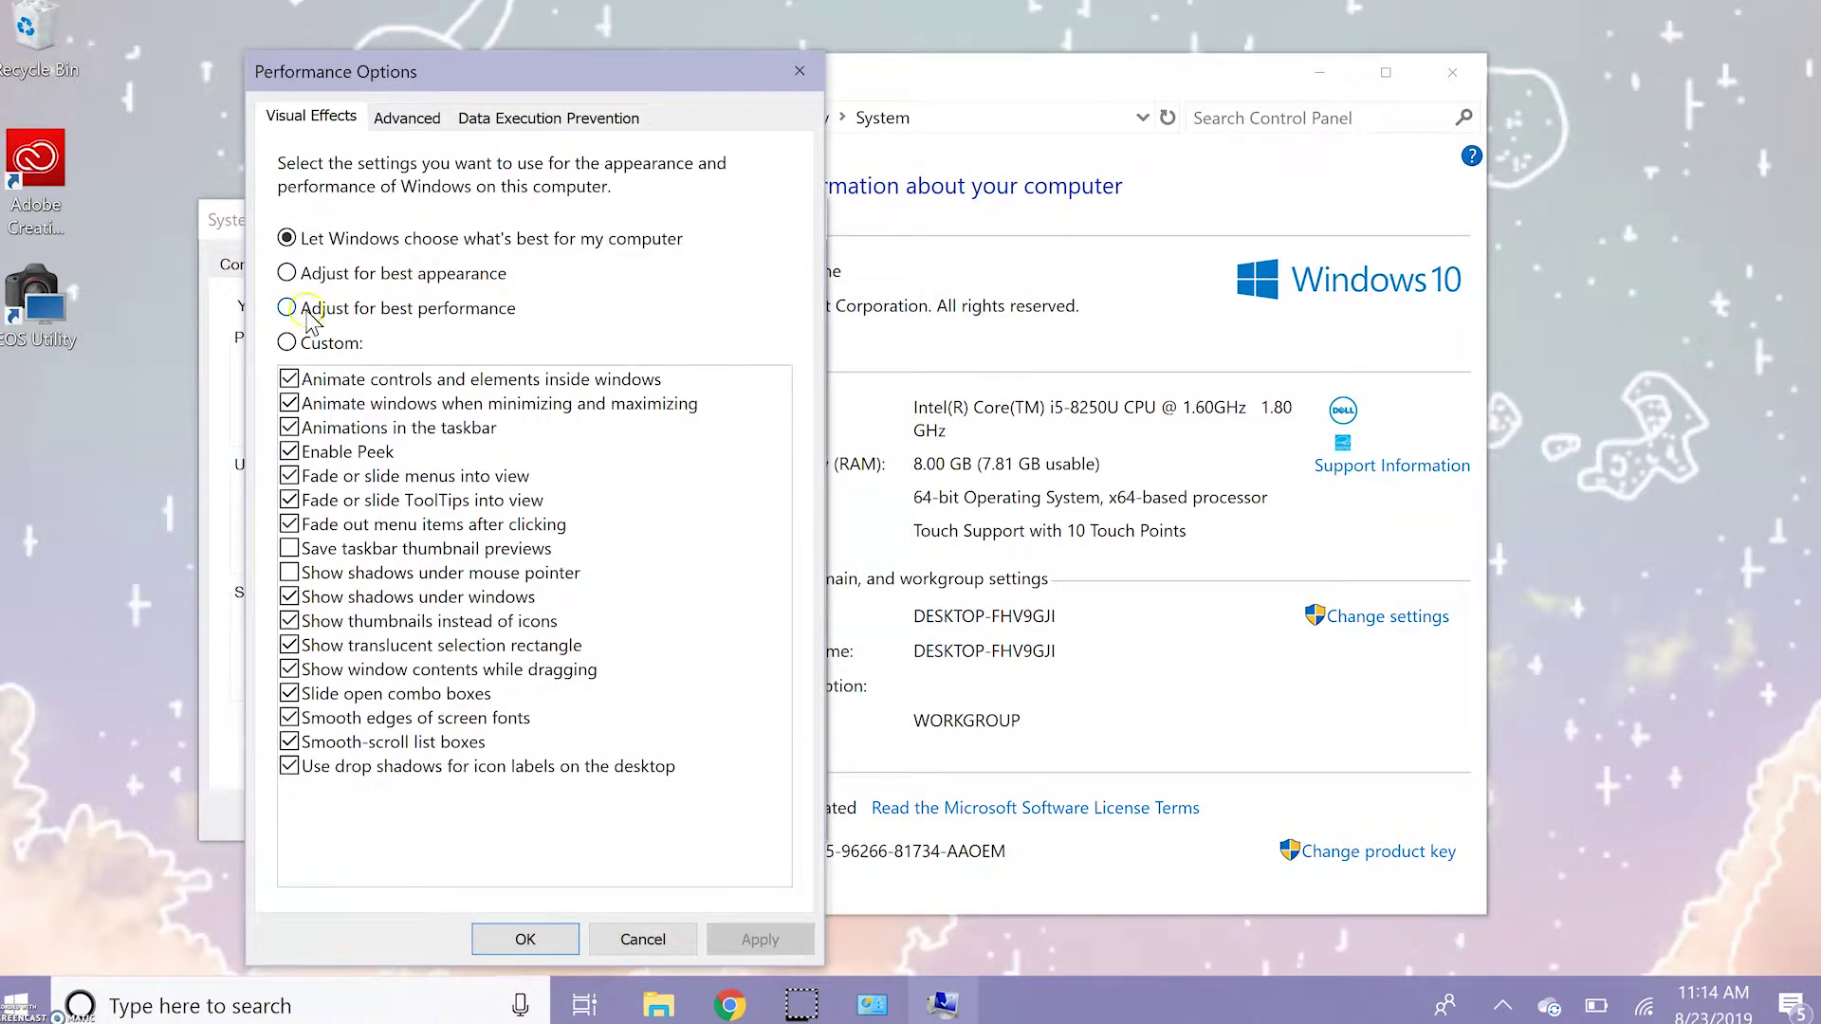
left_click(289, 309)
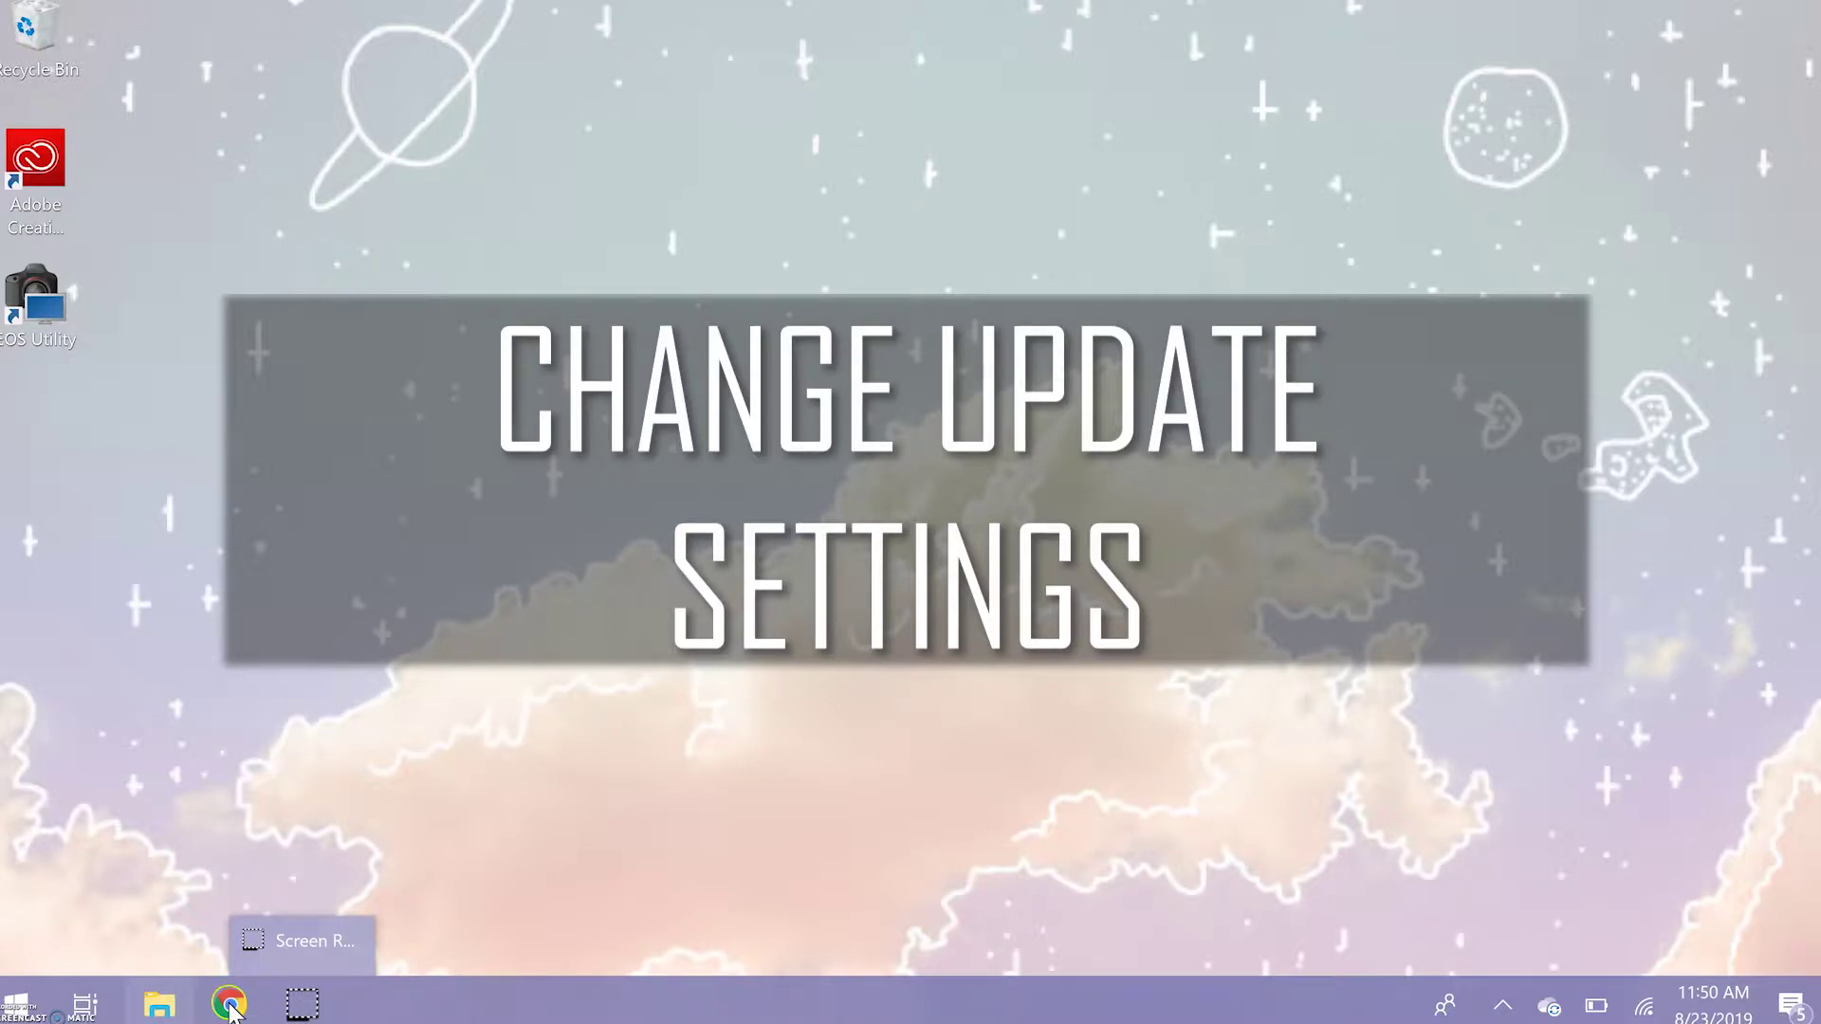
Save Windows Update active hours as 8:00 AM to 5:00 PM.
left_click(98, 1007)
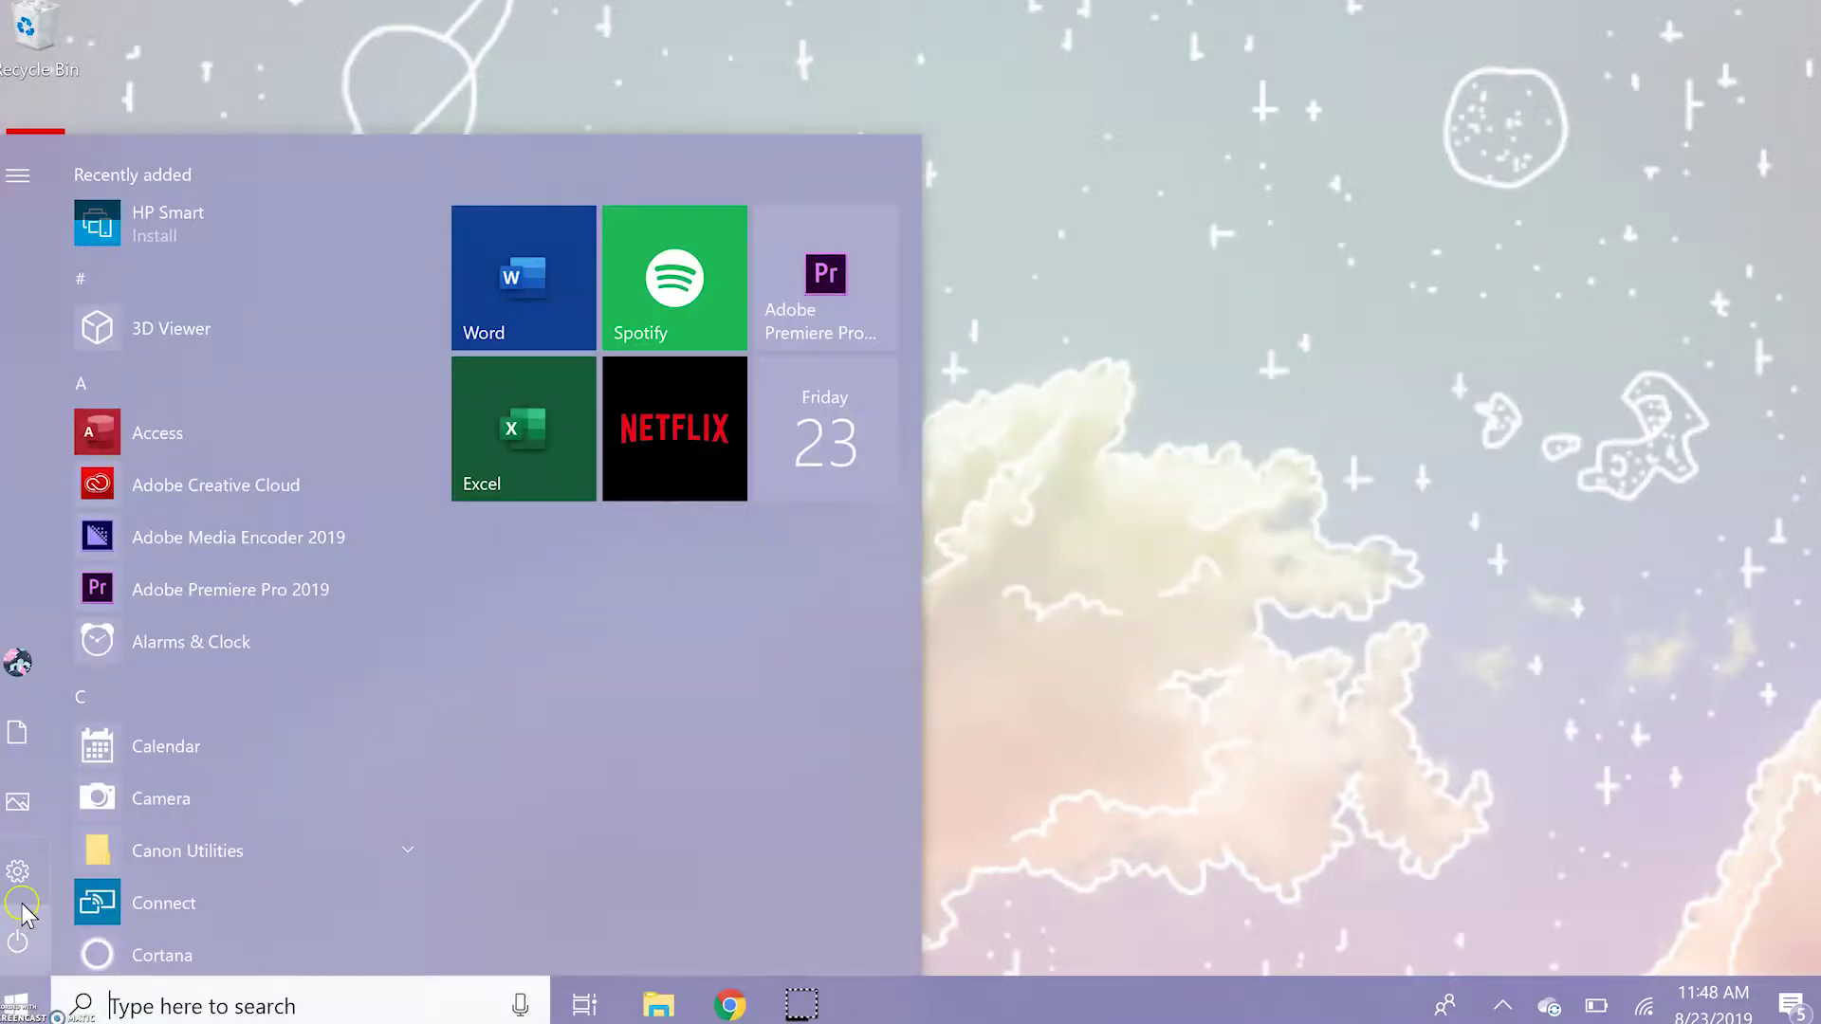
left_click(23, 893)
left_click(396, 806)
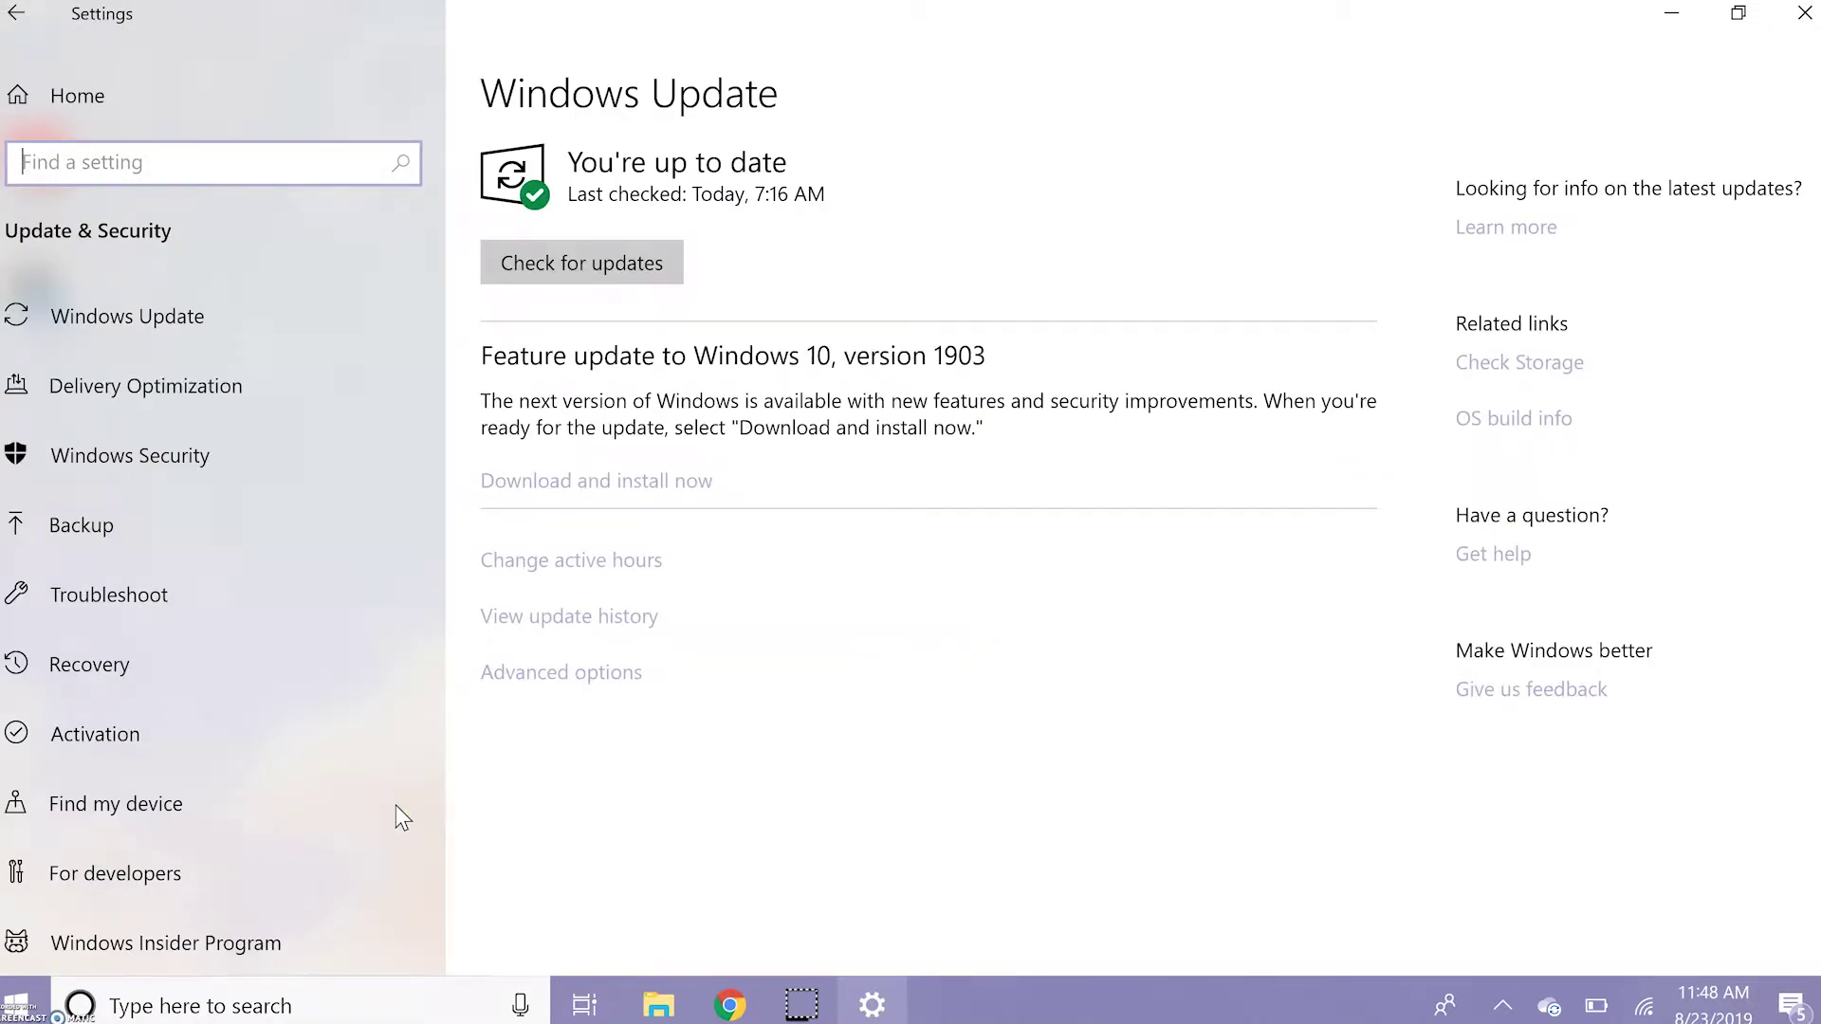
left_click(520, 577)
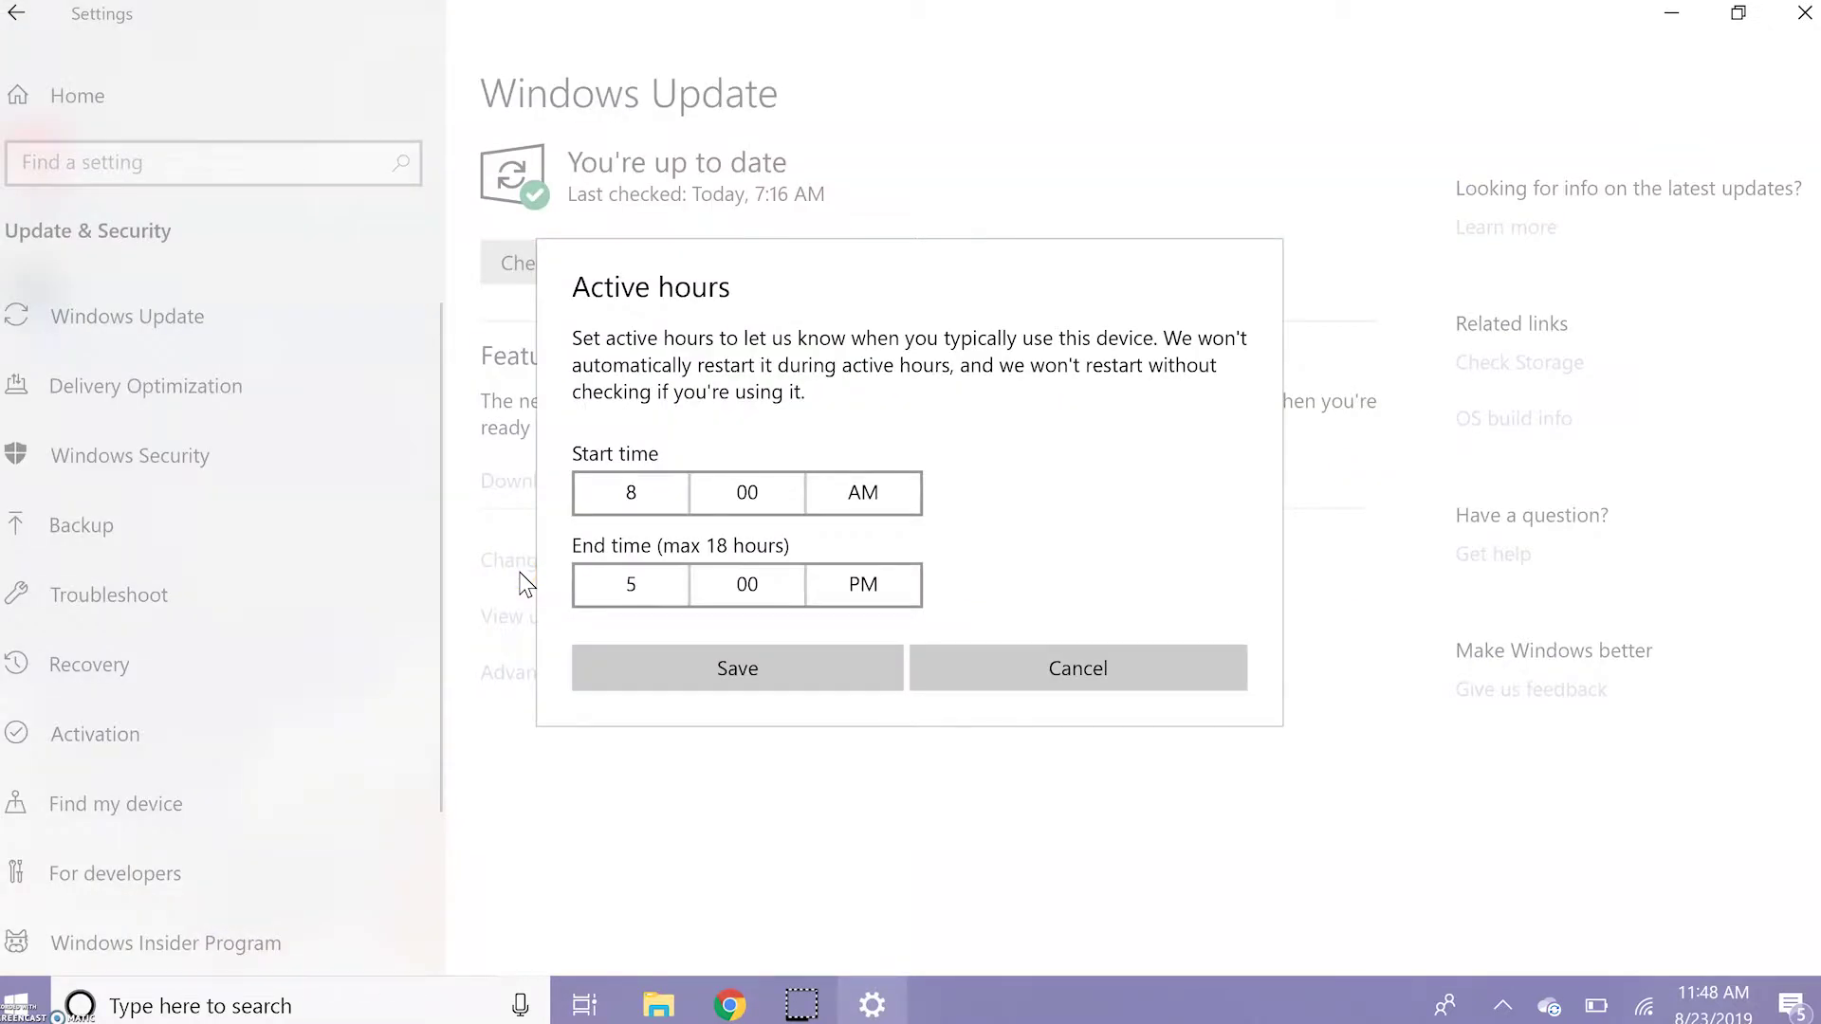
left_click(843, 675)
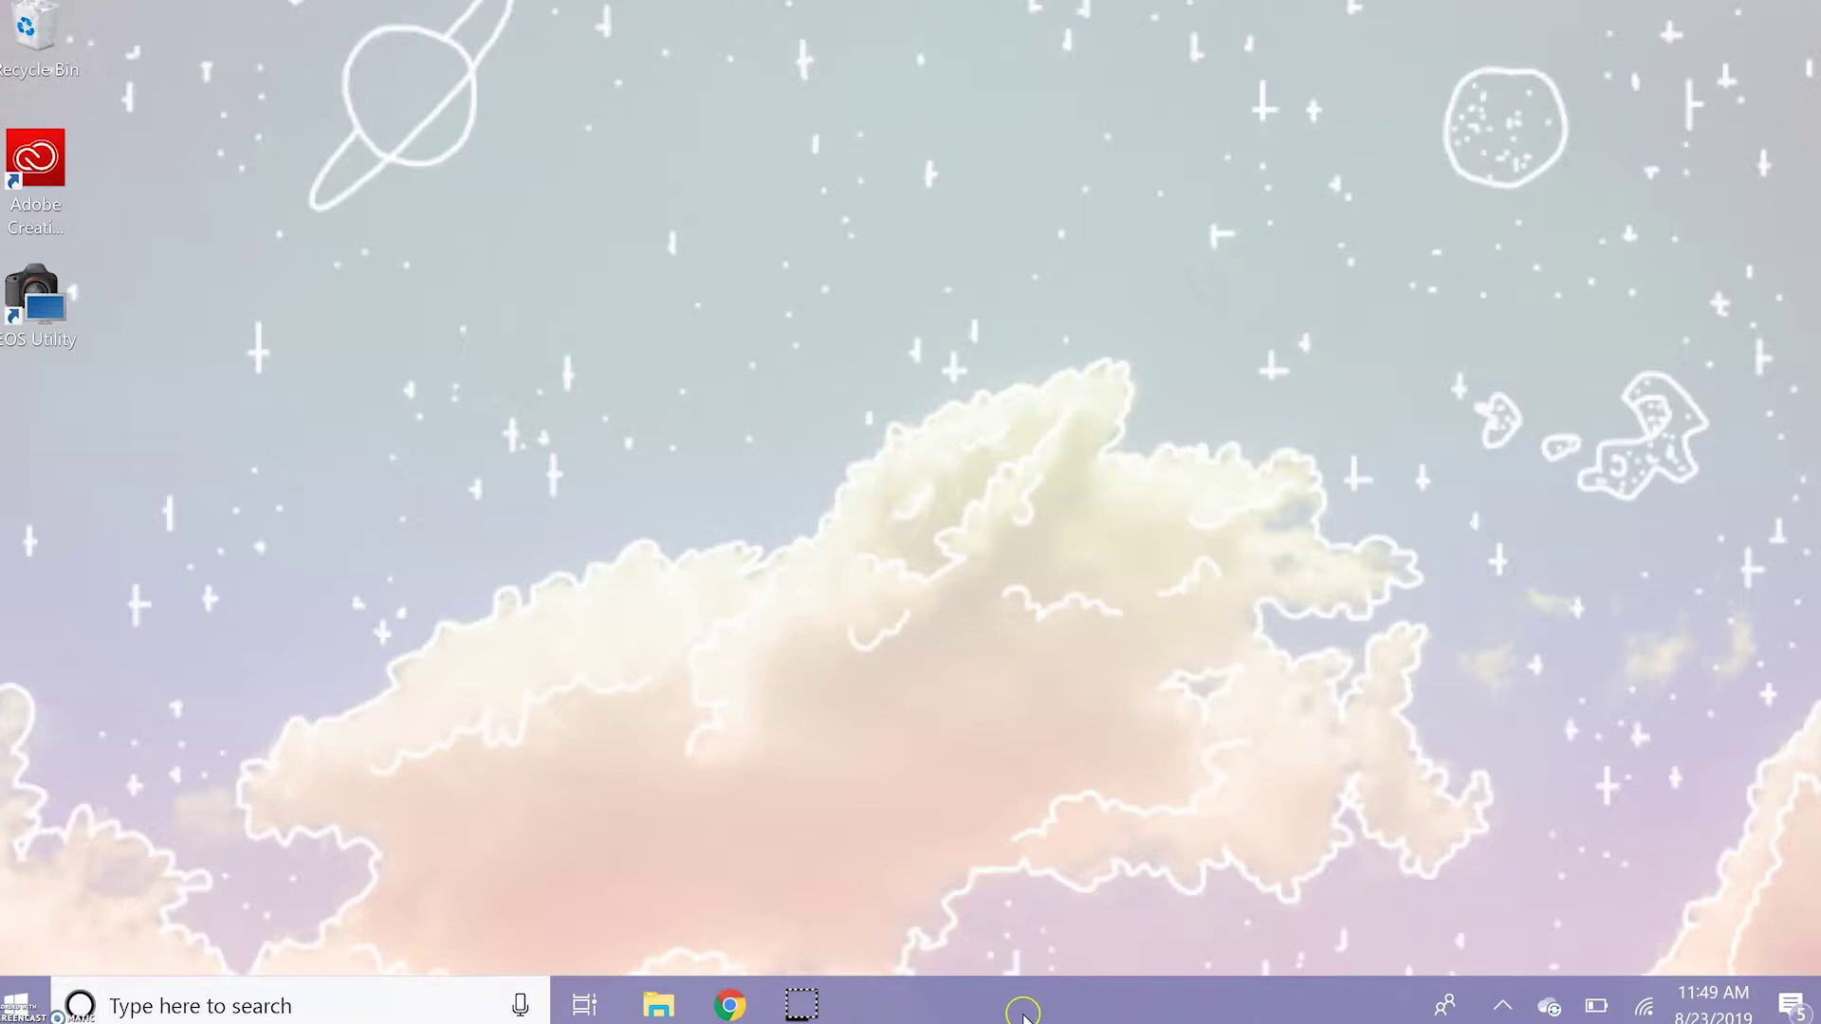
Set Cortana to Hidden so its search box leaves the taskbar.
right_click(1024, 1013)
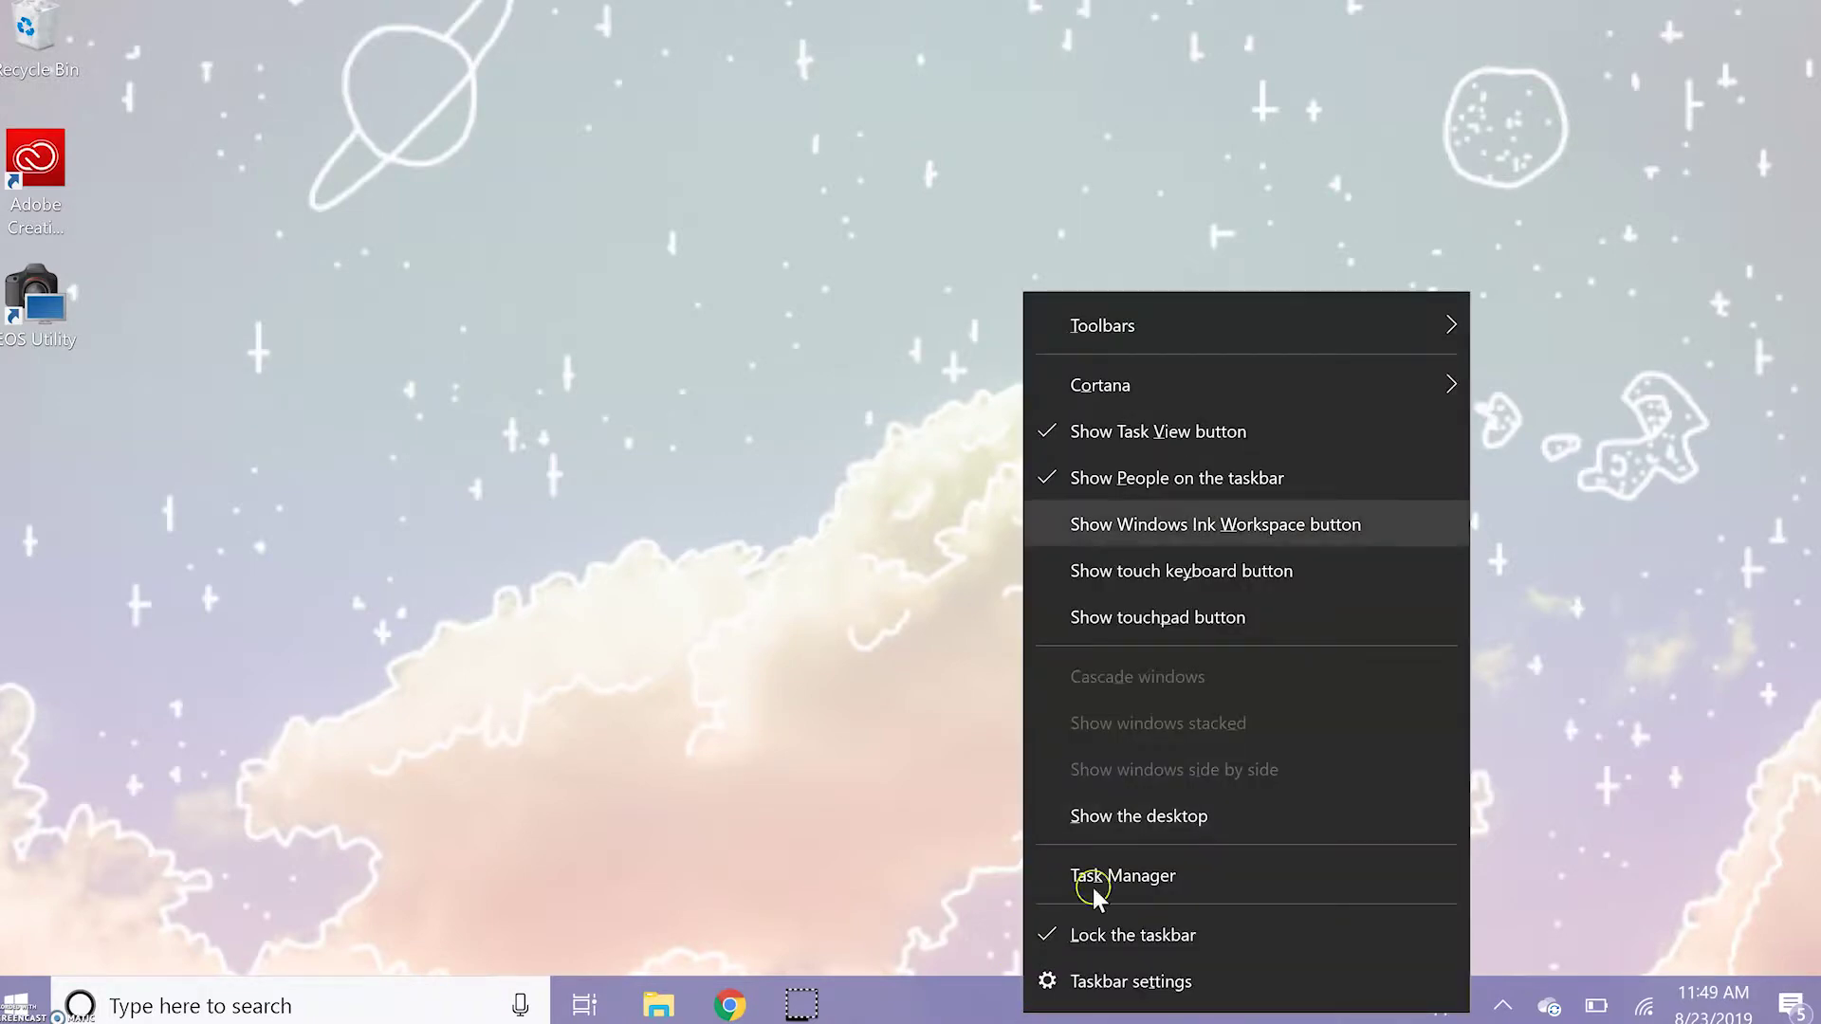
mouse_move(1343, 404)
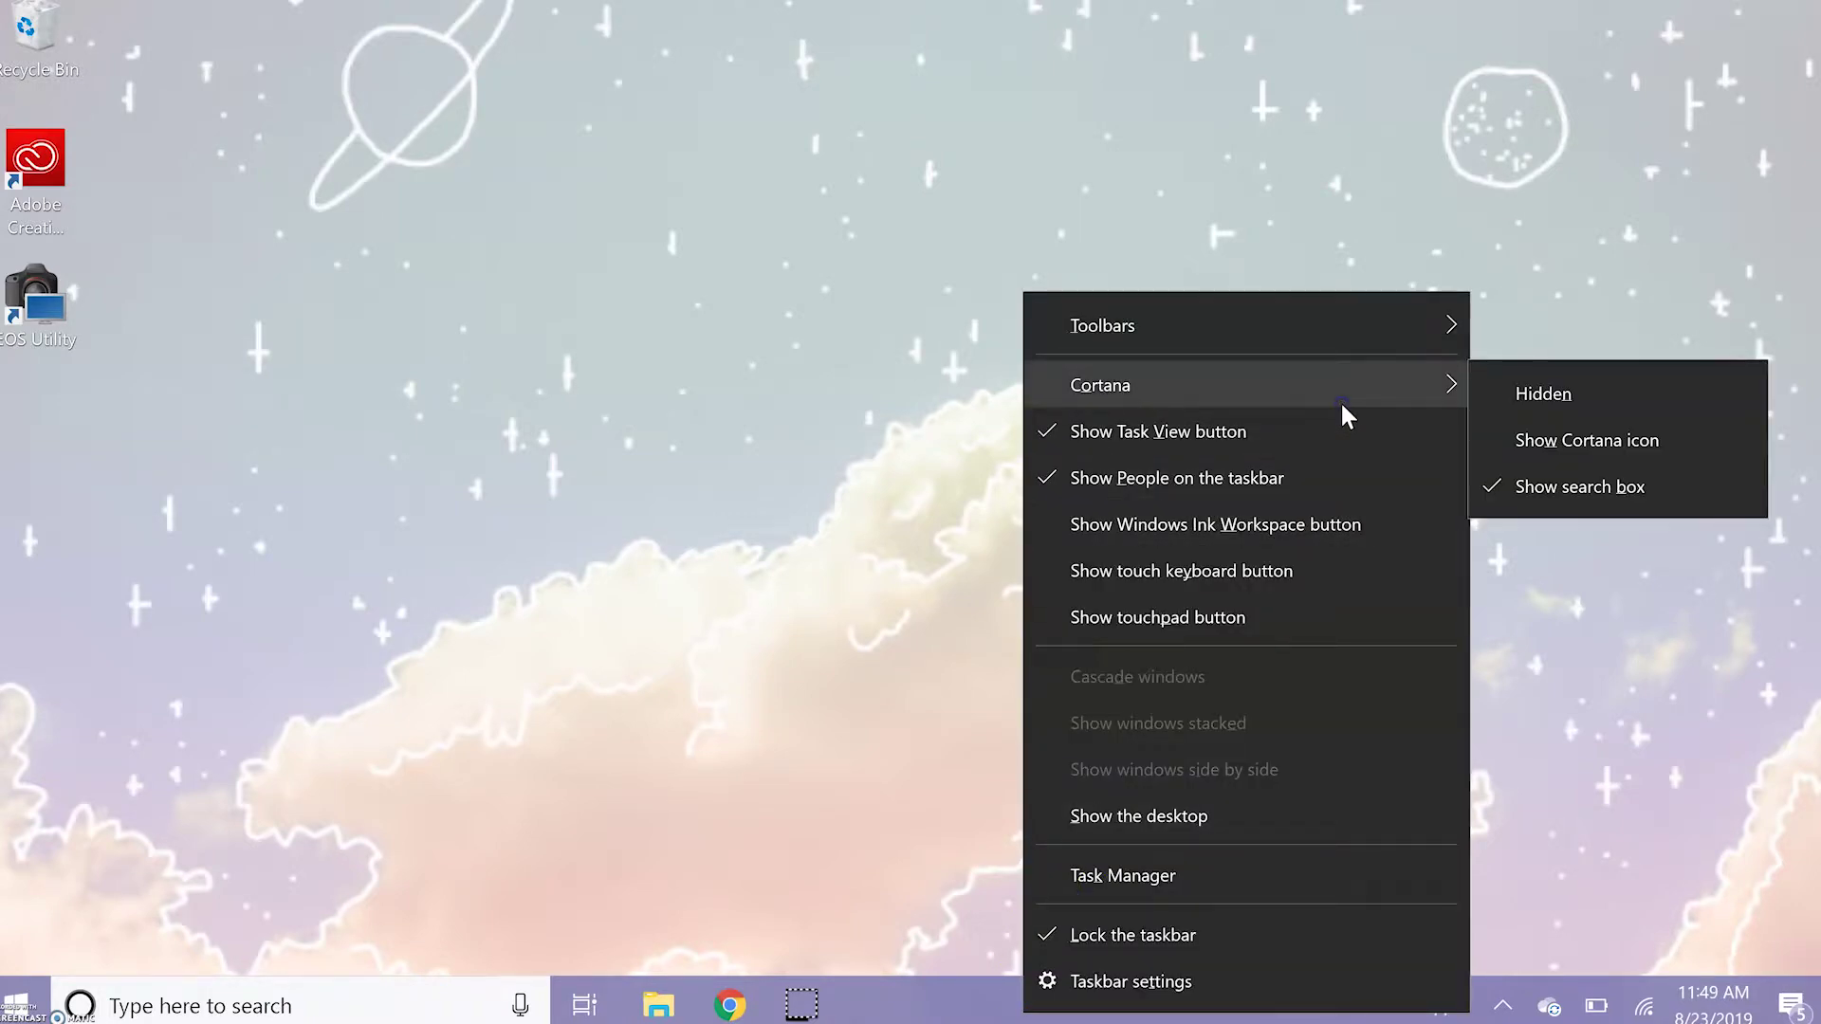
left_click(1506, 392)
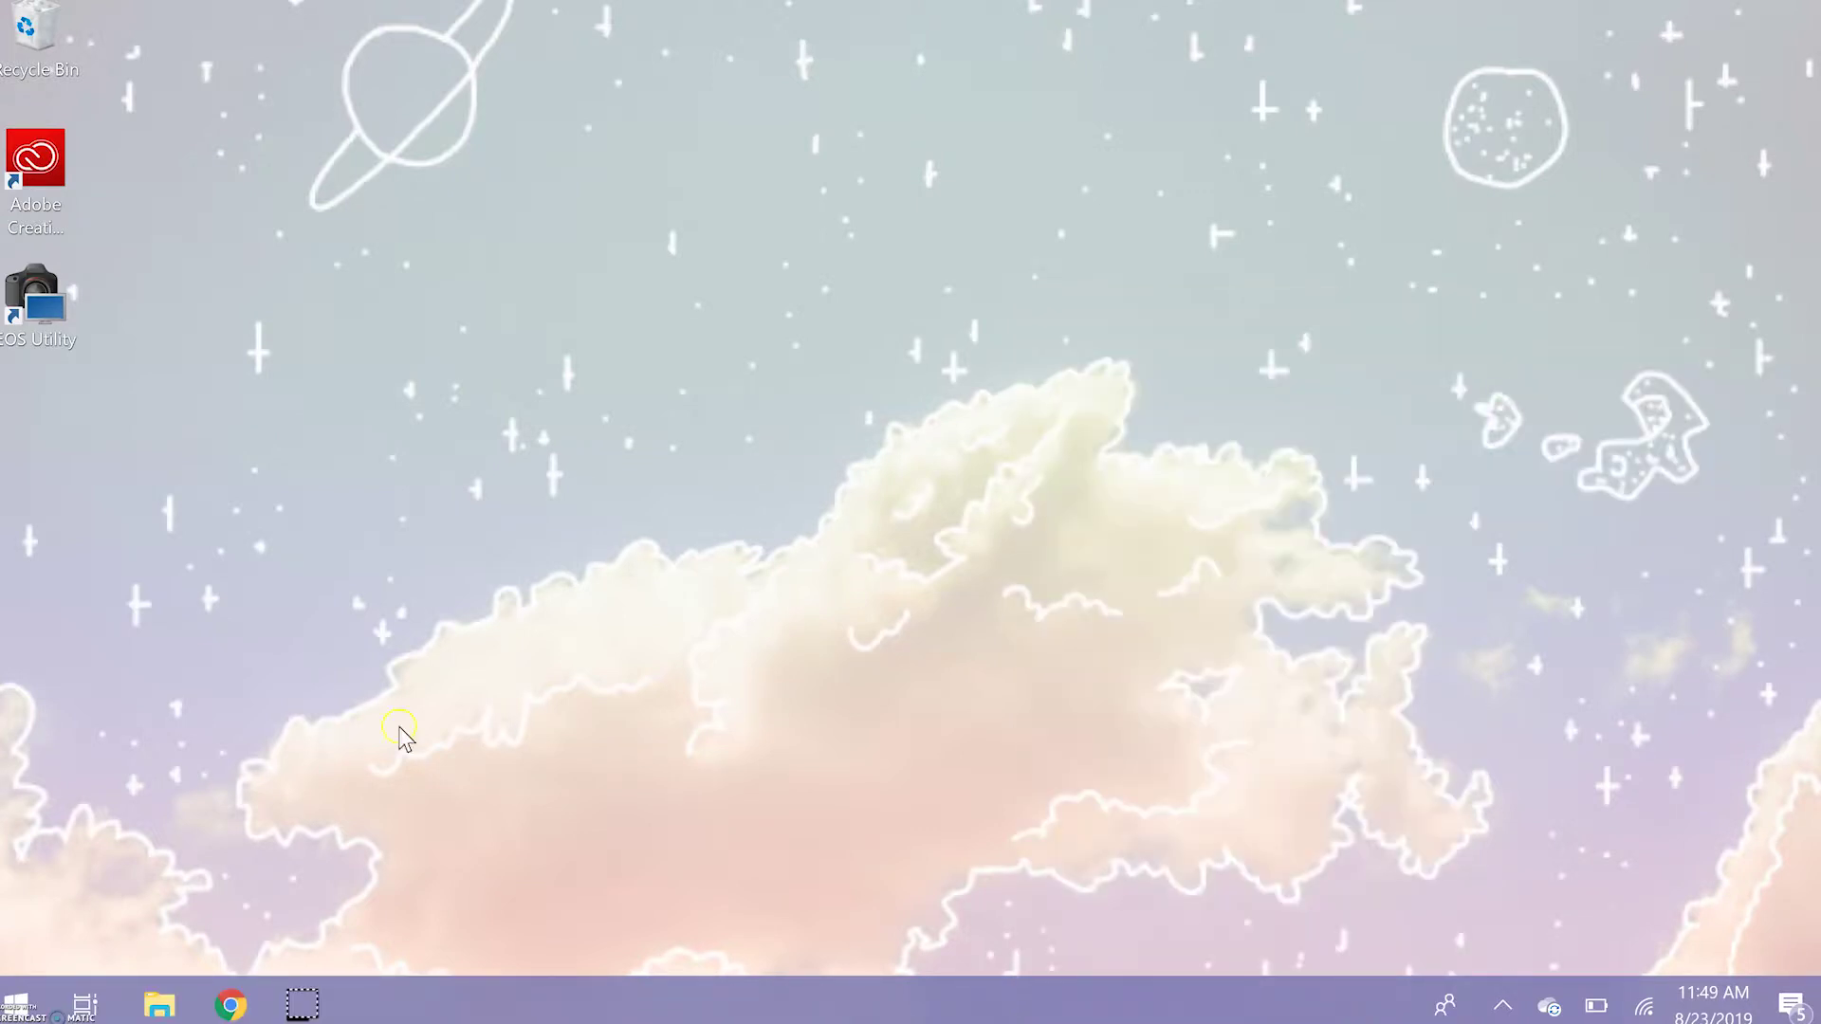
Open Windows Search from the Win+X menu, dismiss it, then launch Settings from Start.
right_click(19, 1007)
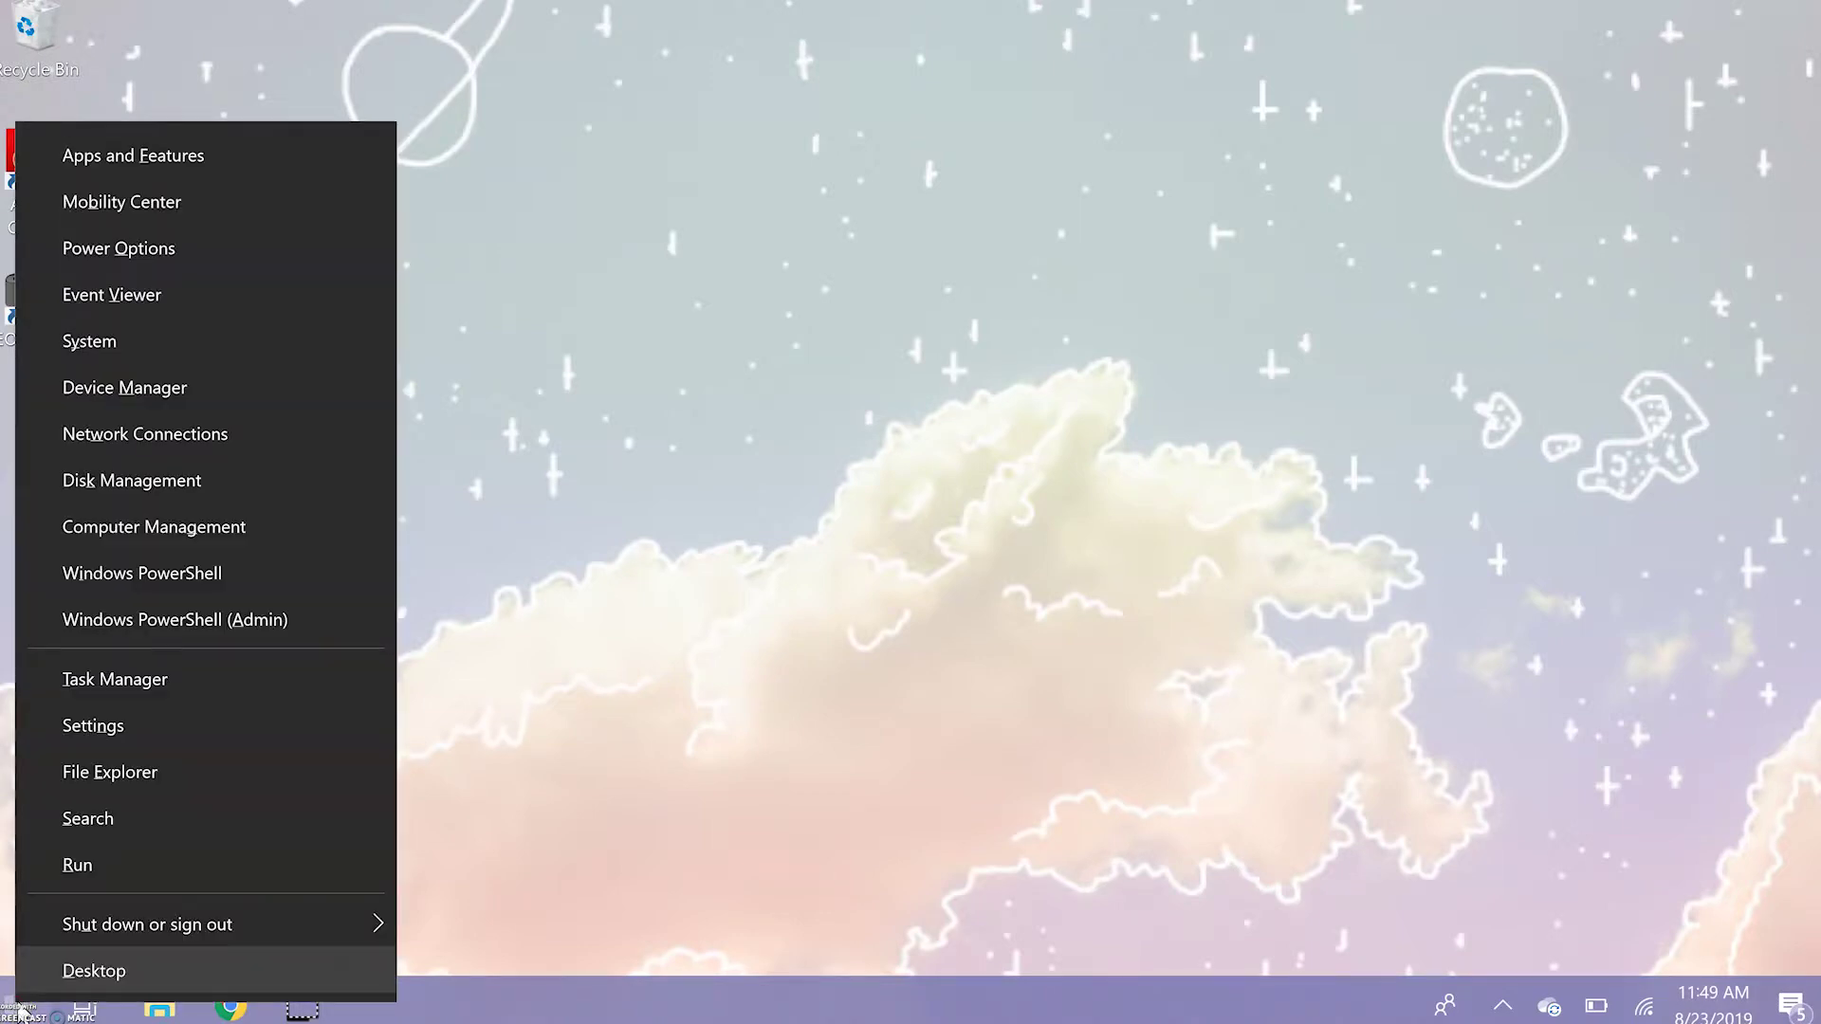
left_click(158, 832)
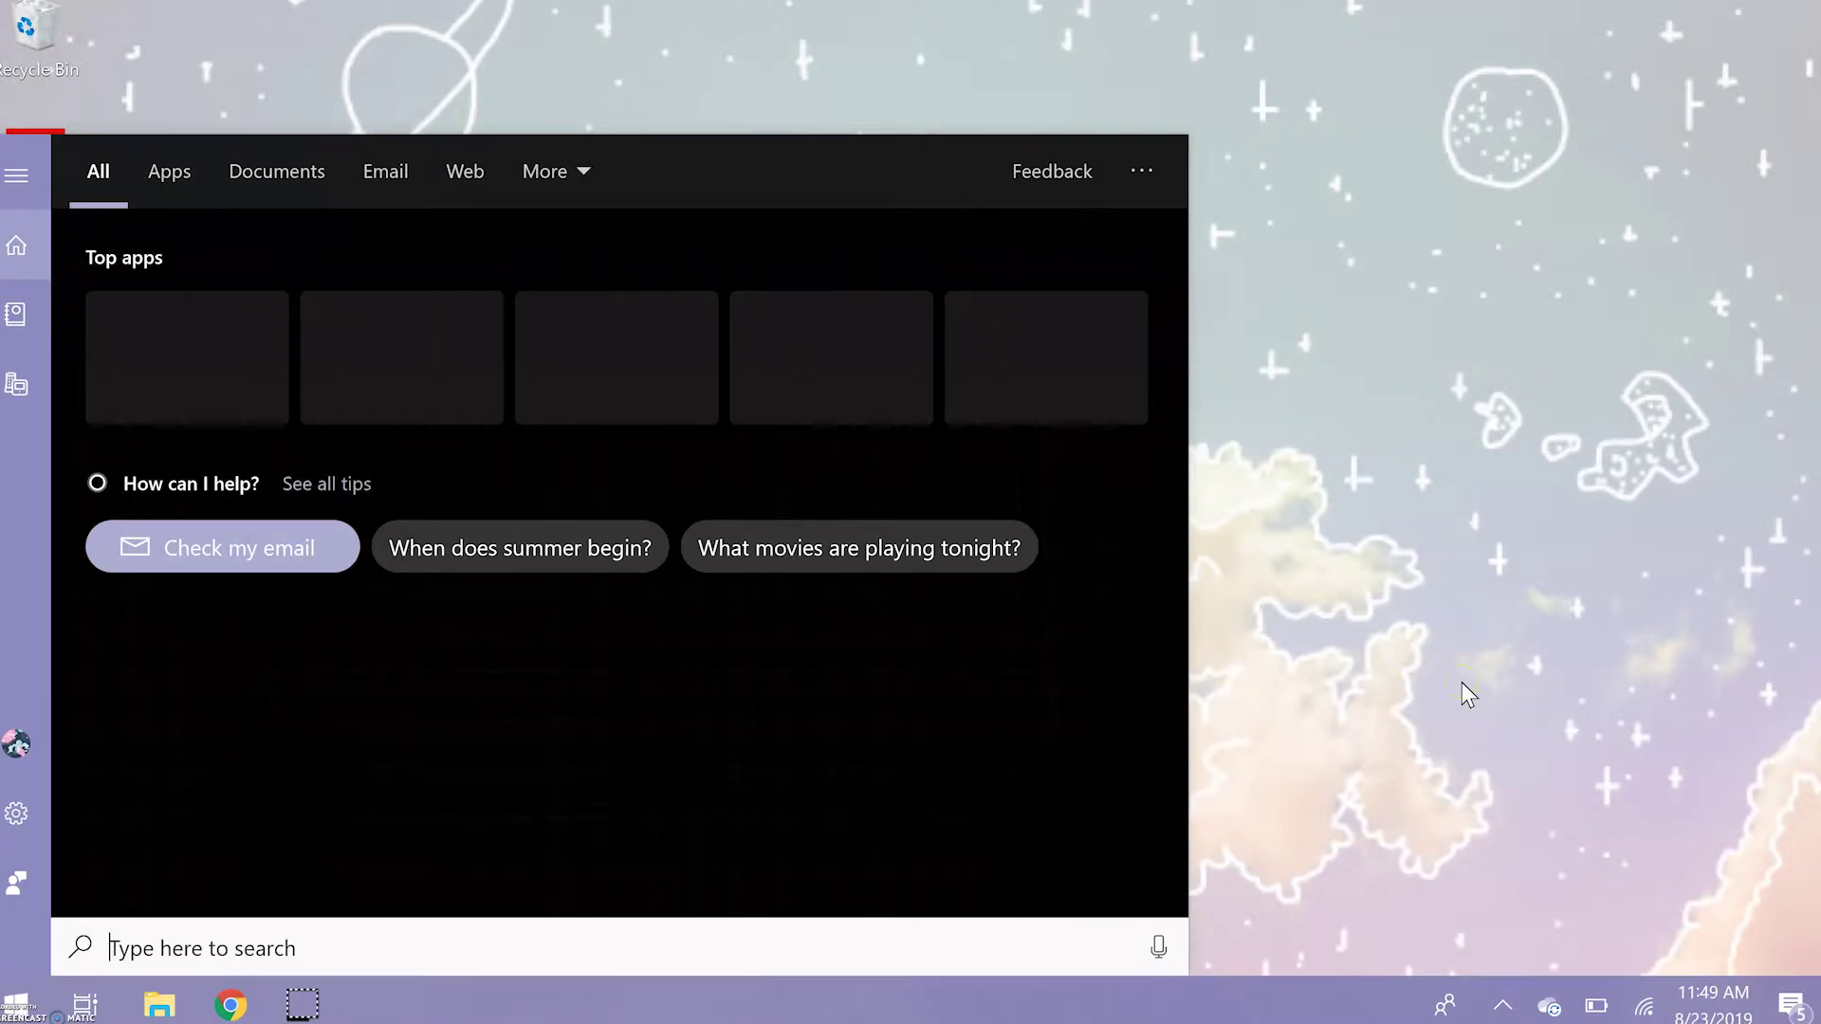
left_click(1468, 696)
left_click(19, 1007)
left_click(17, 882)
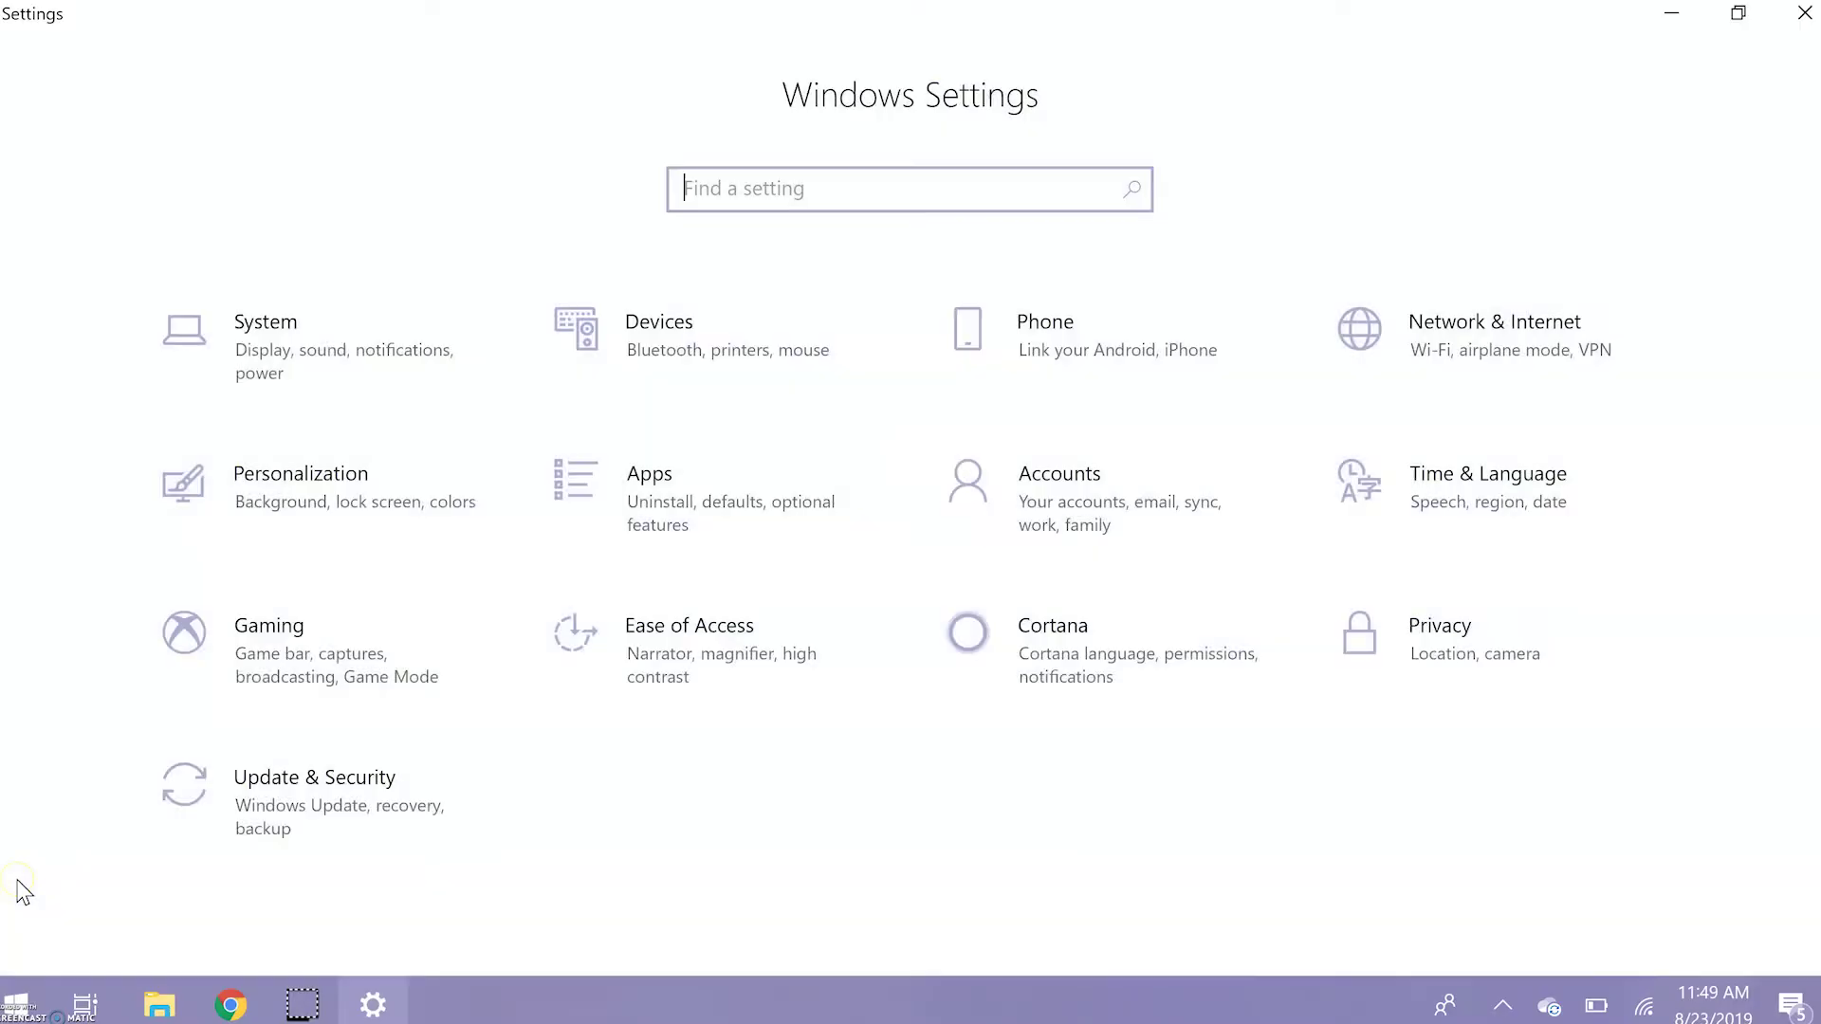
Open Cortana settings and review the Talk to Cortana options.
left_click(995, 652)
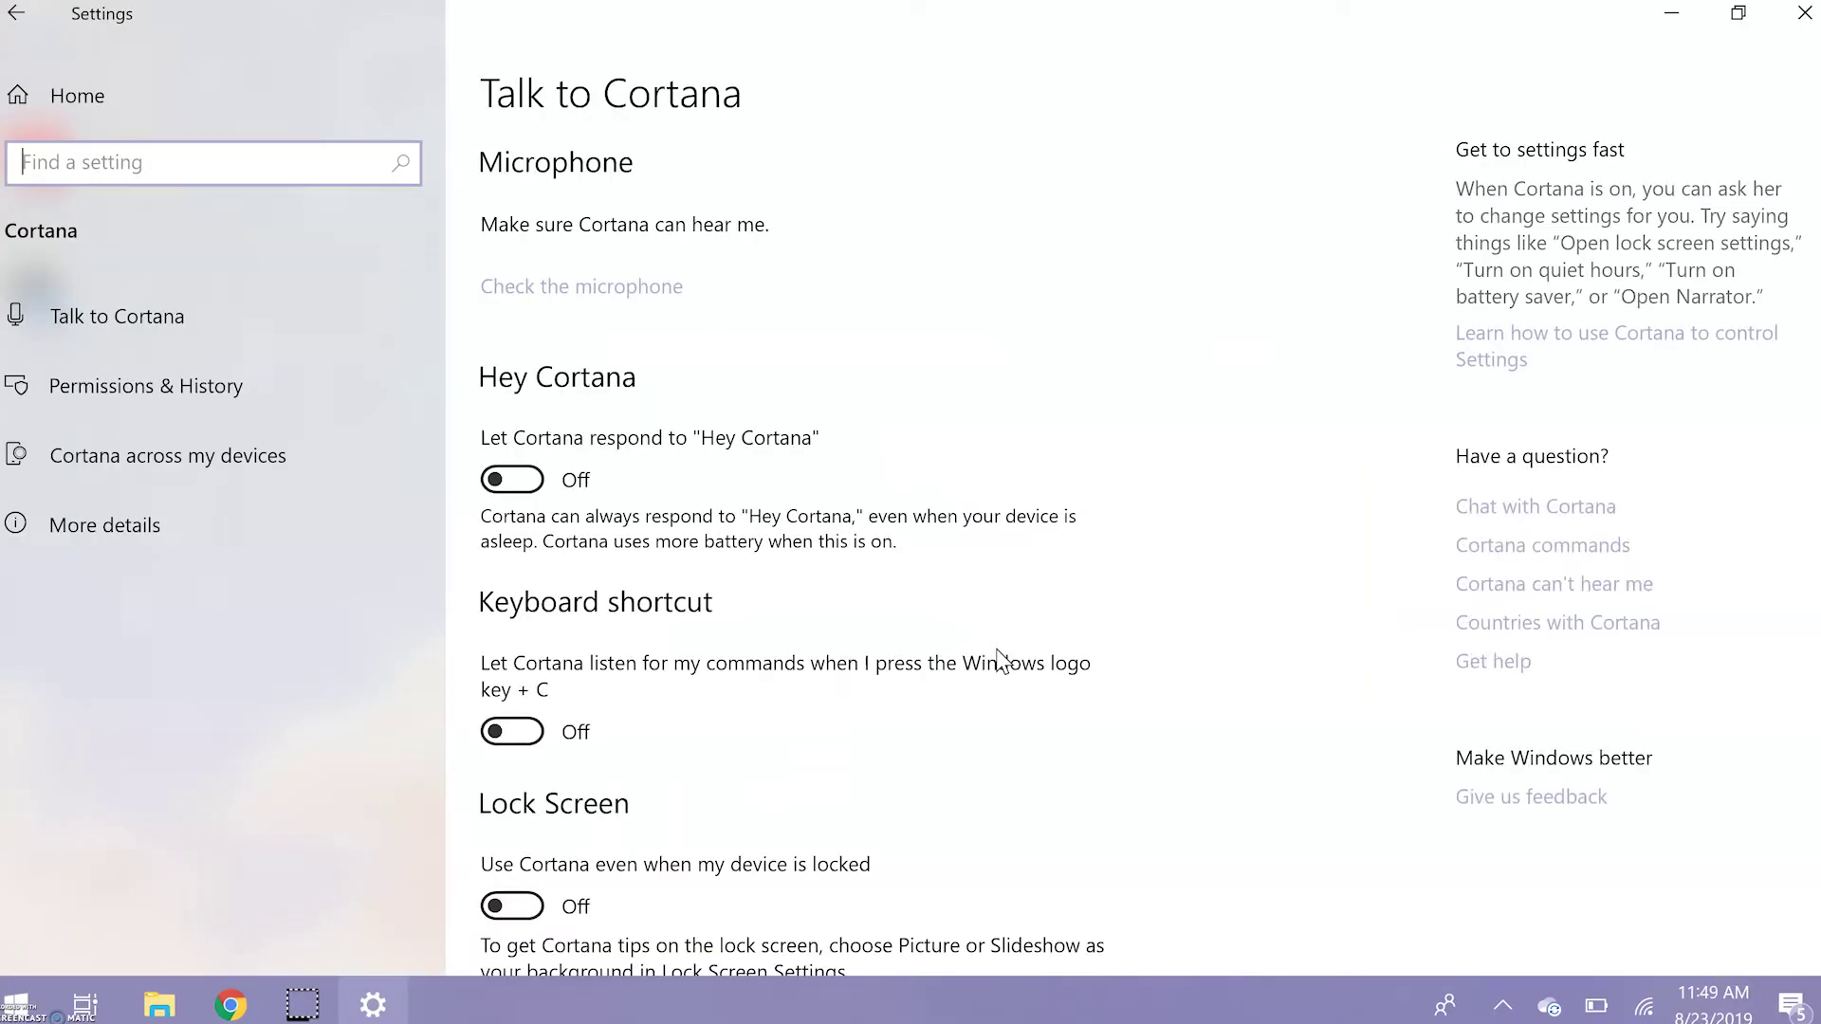
scroll(835, 545, "down", 2)
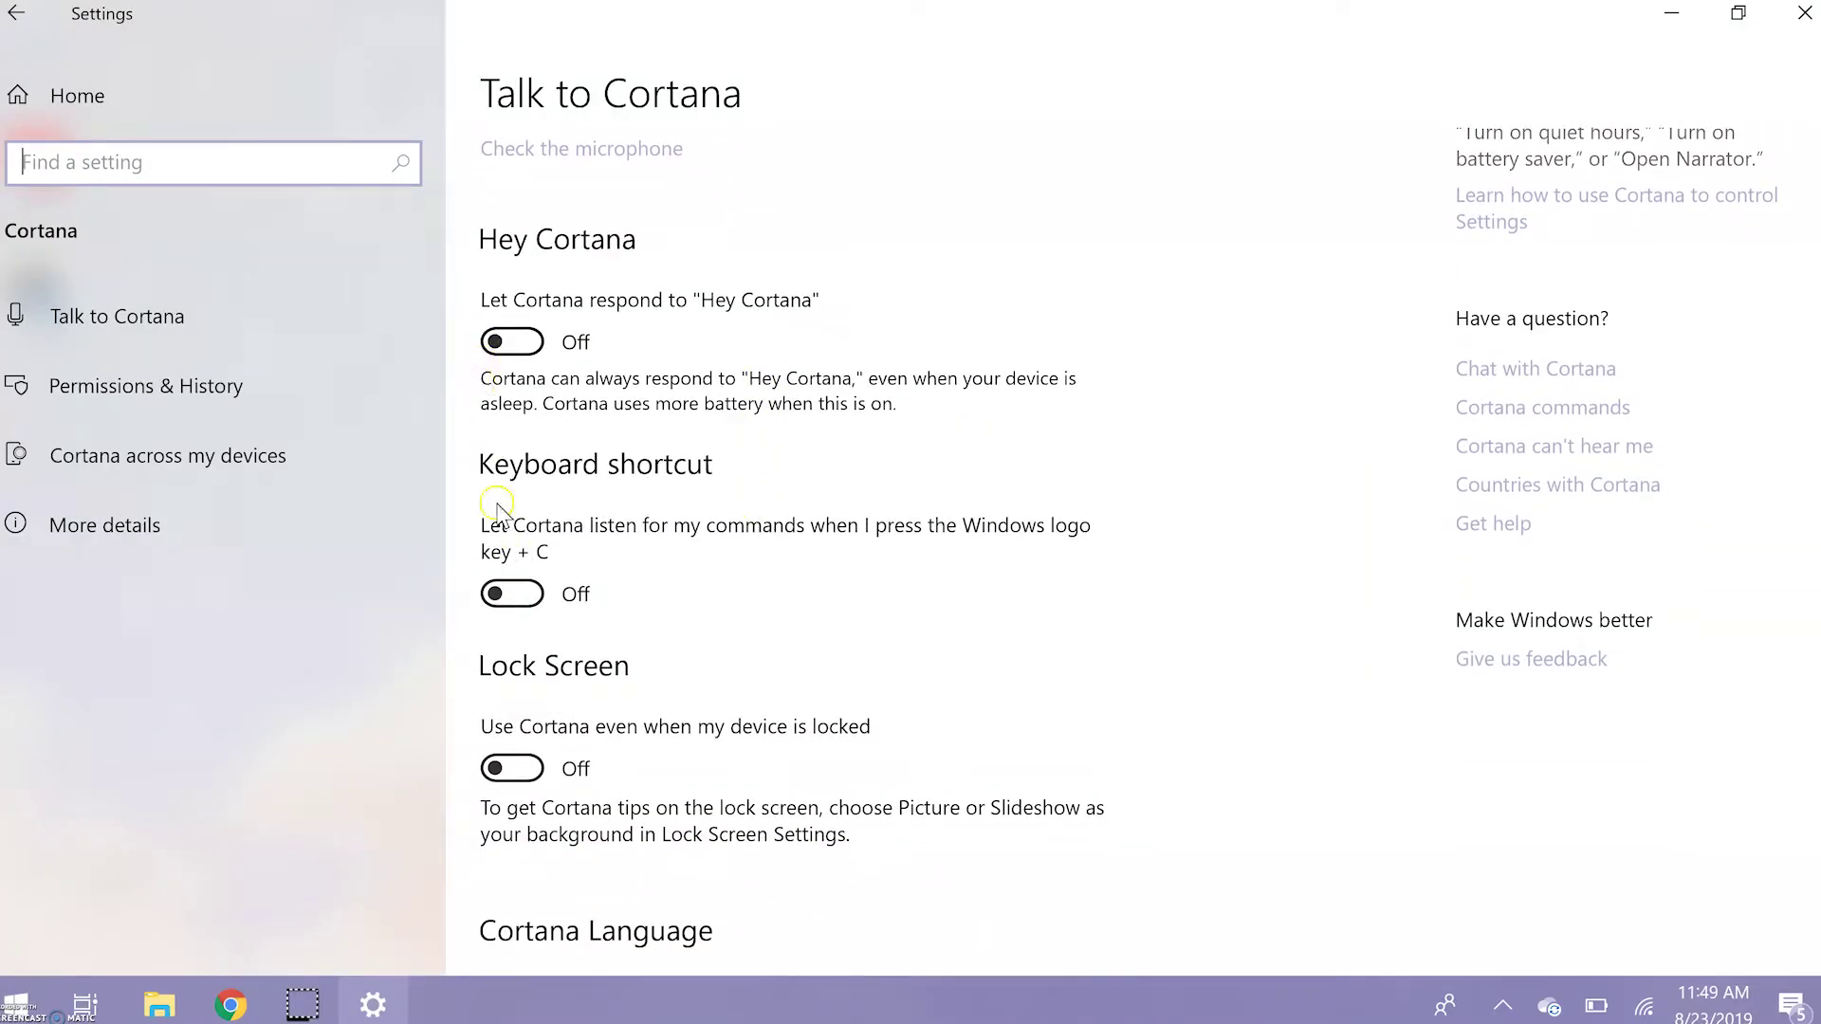
scroll(505, 594, "down", 6)
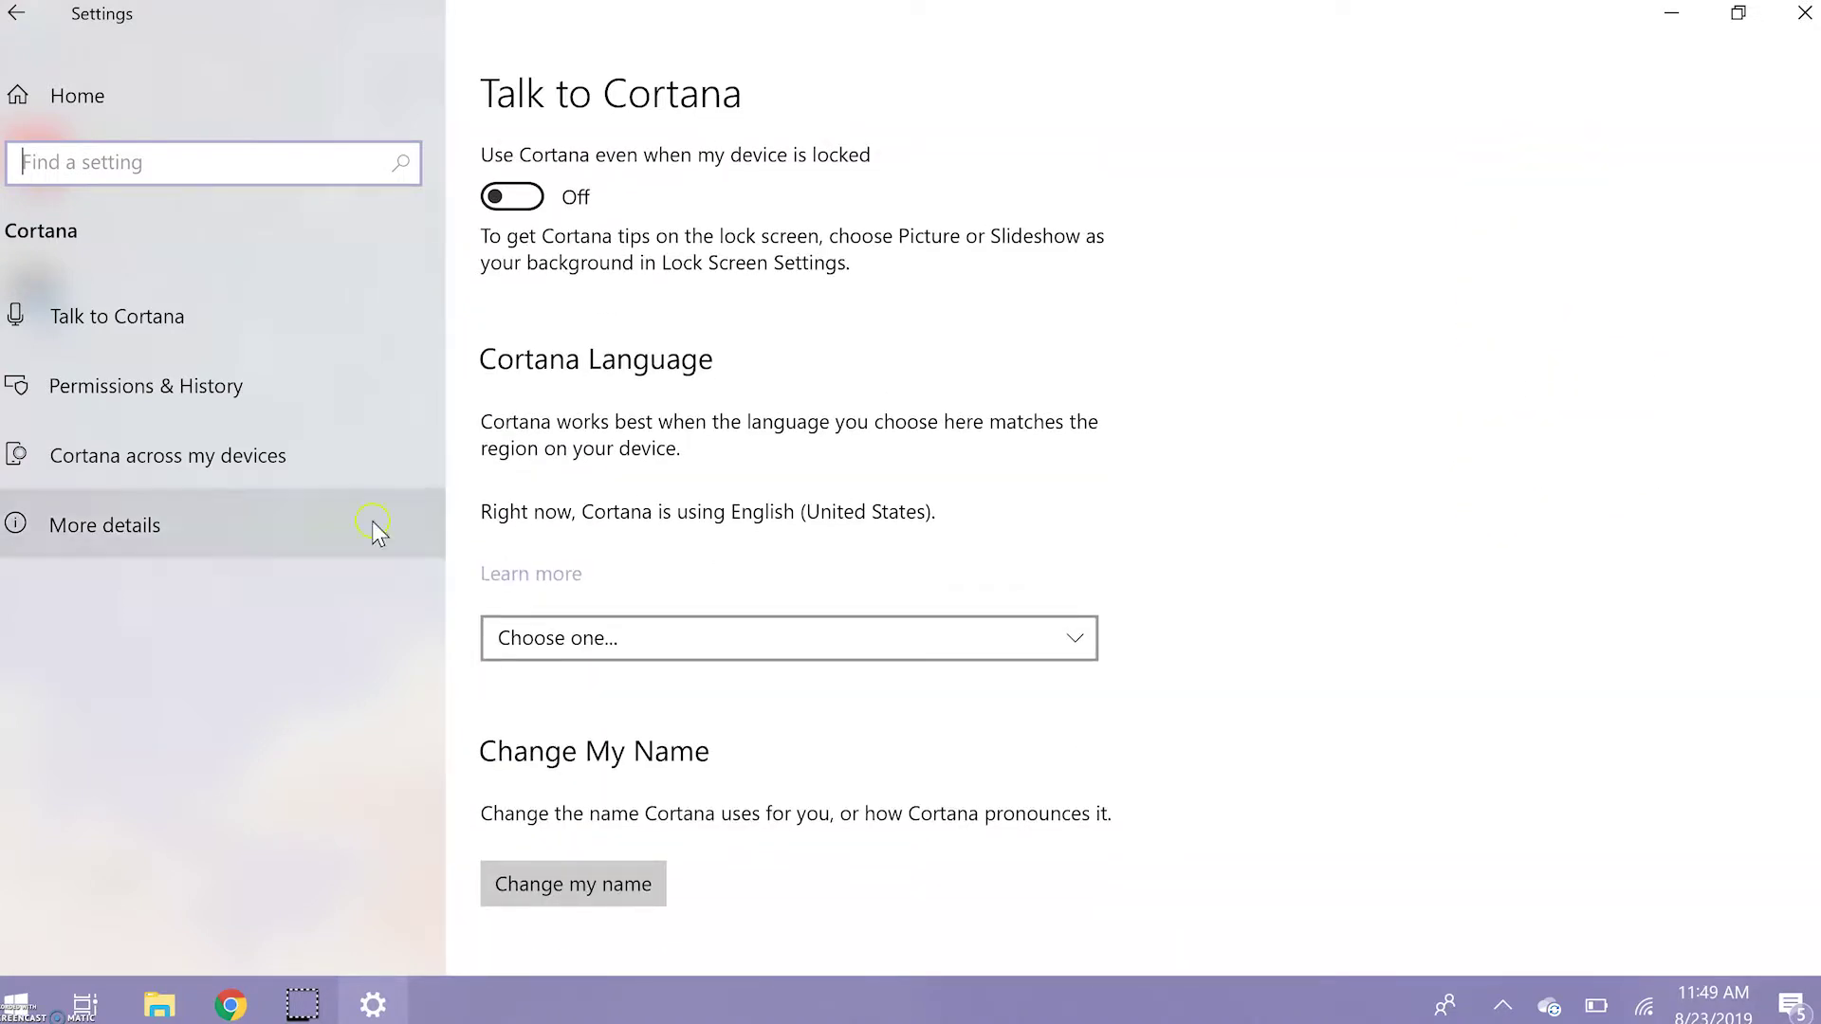
Turn off Windows Cloud Search, then check Cortana across my devices and More details.
left_click(233, 393)
scroll(1101, 561, "down", 5)
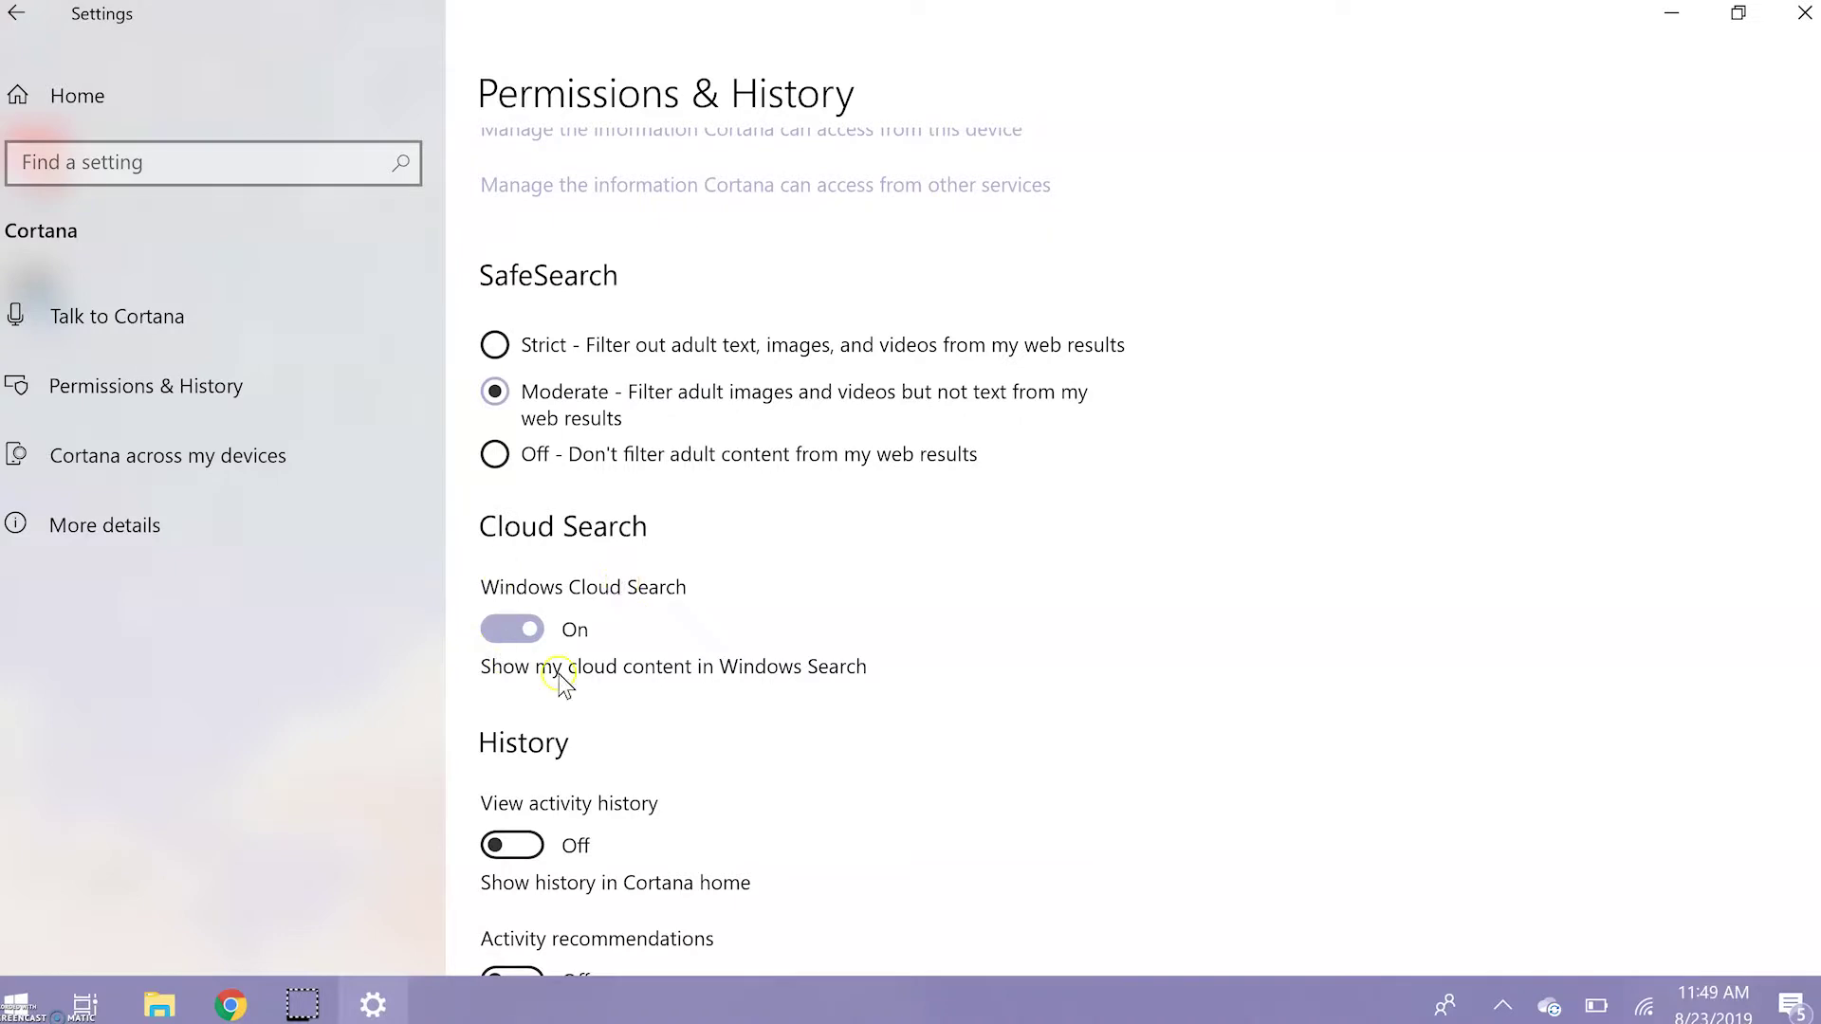
left_click(525, 645)
scroll(532, 648, "down", 6)
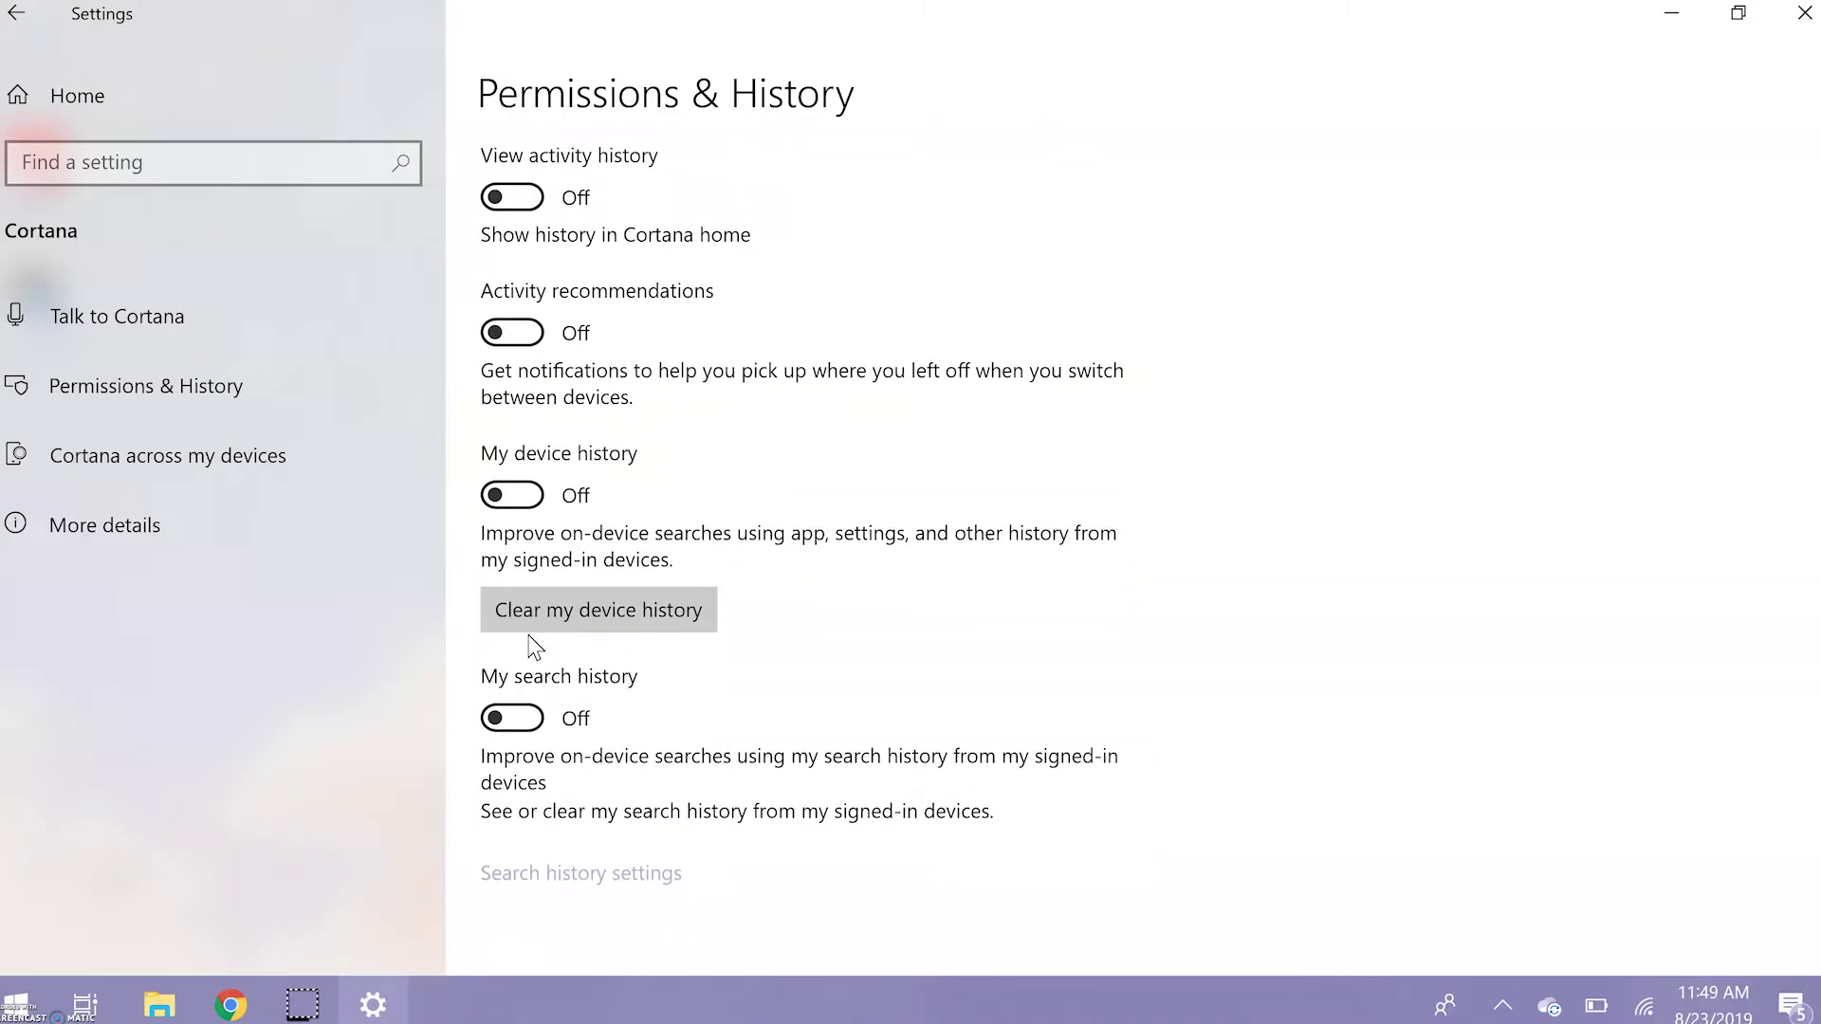
left_click(193, 457)
left_click(147, 529)
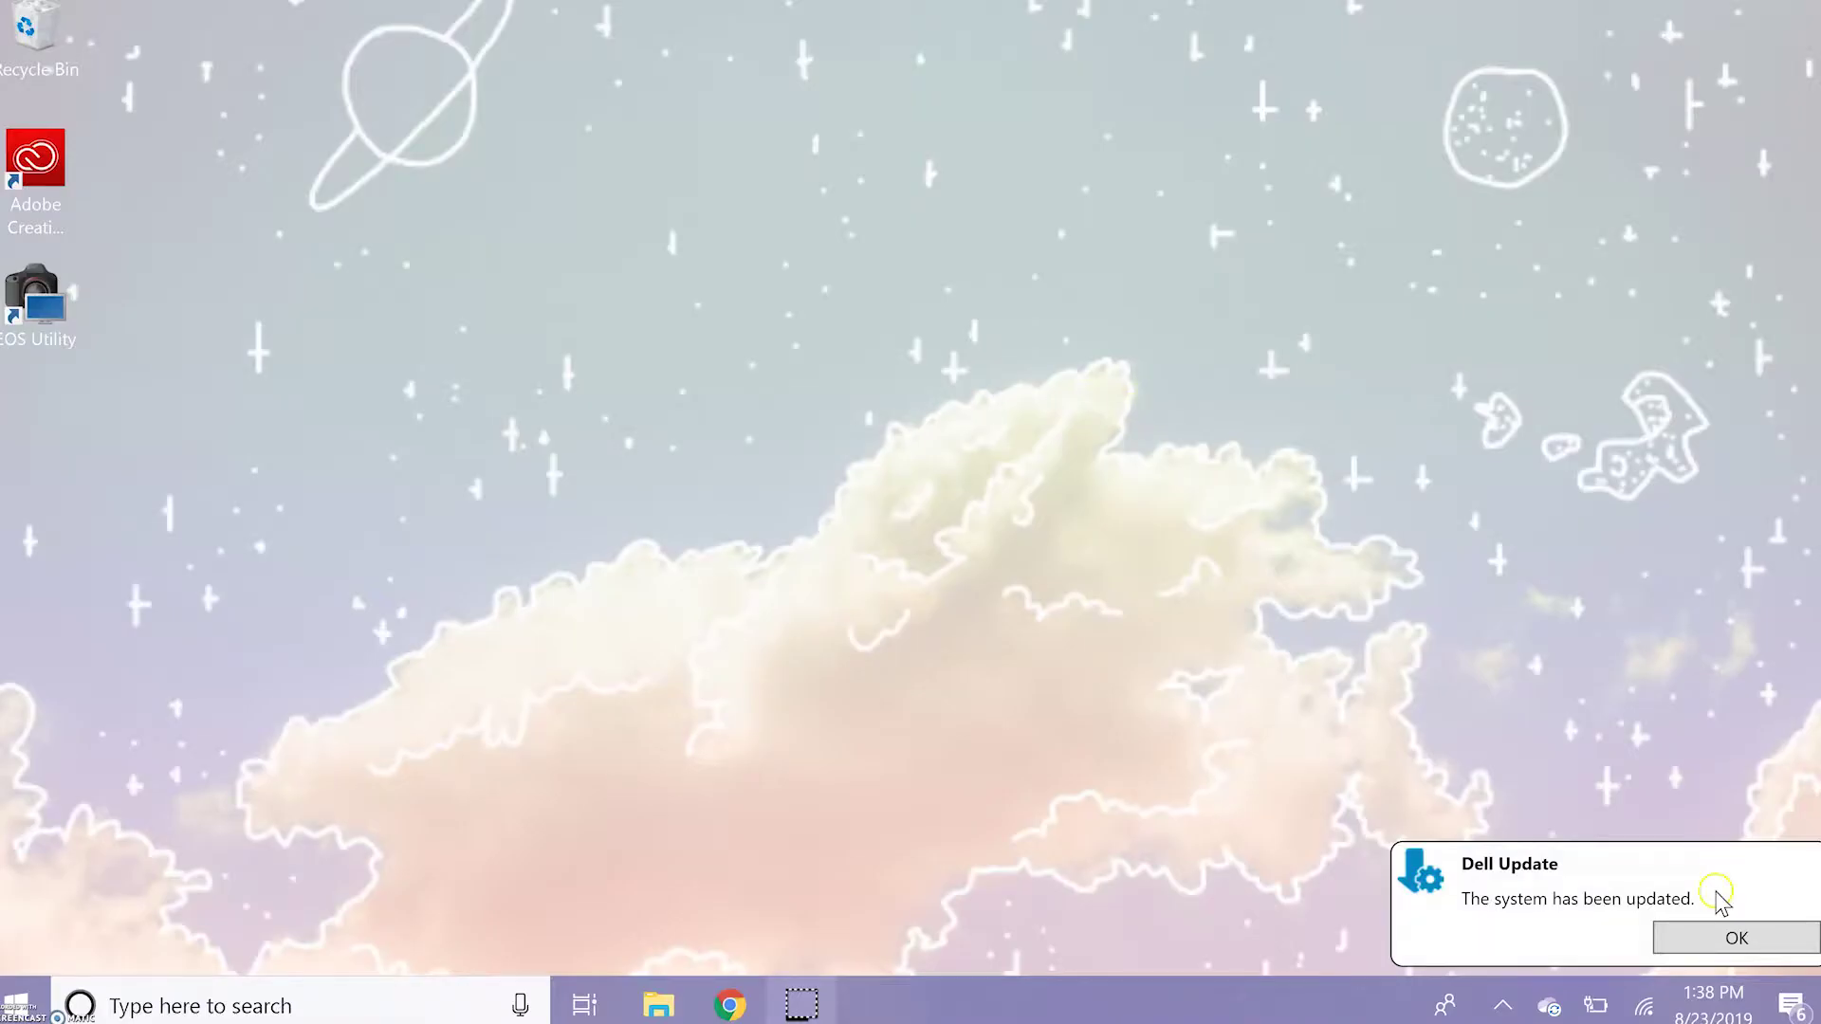
Dismiss the Dell Update notice and turn off the Spotify tile's live updates.
left_click(1728, 937)
left_click(36, 1003)
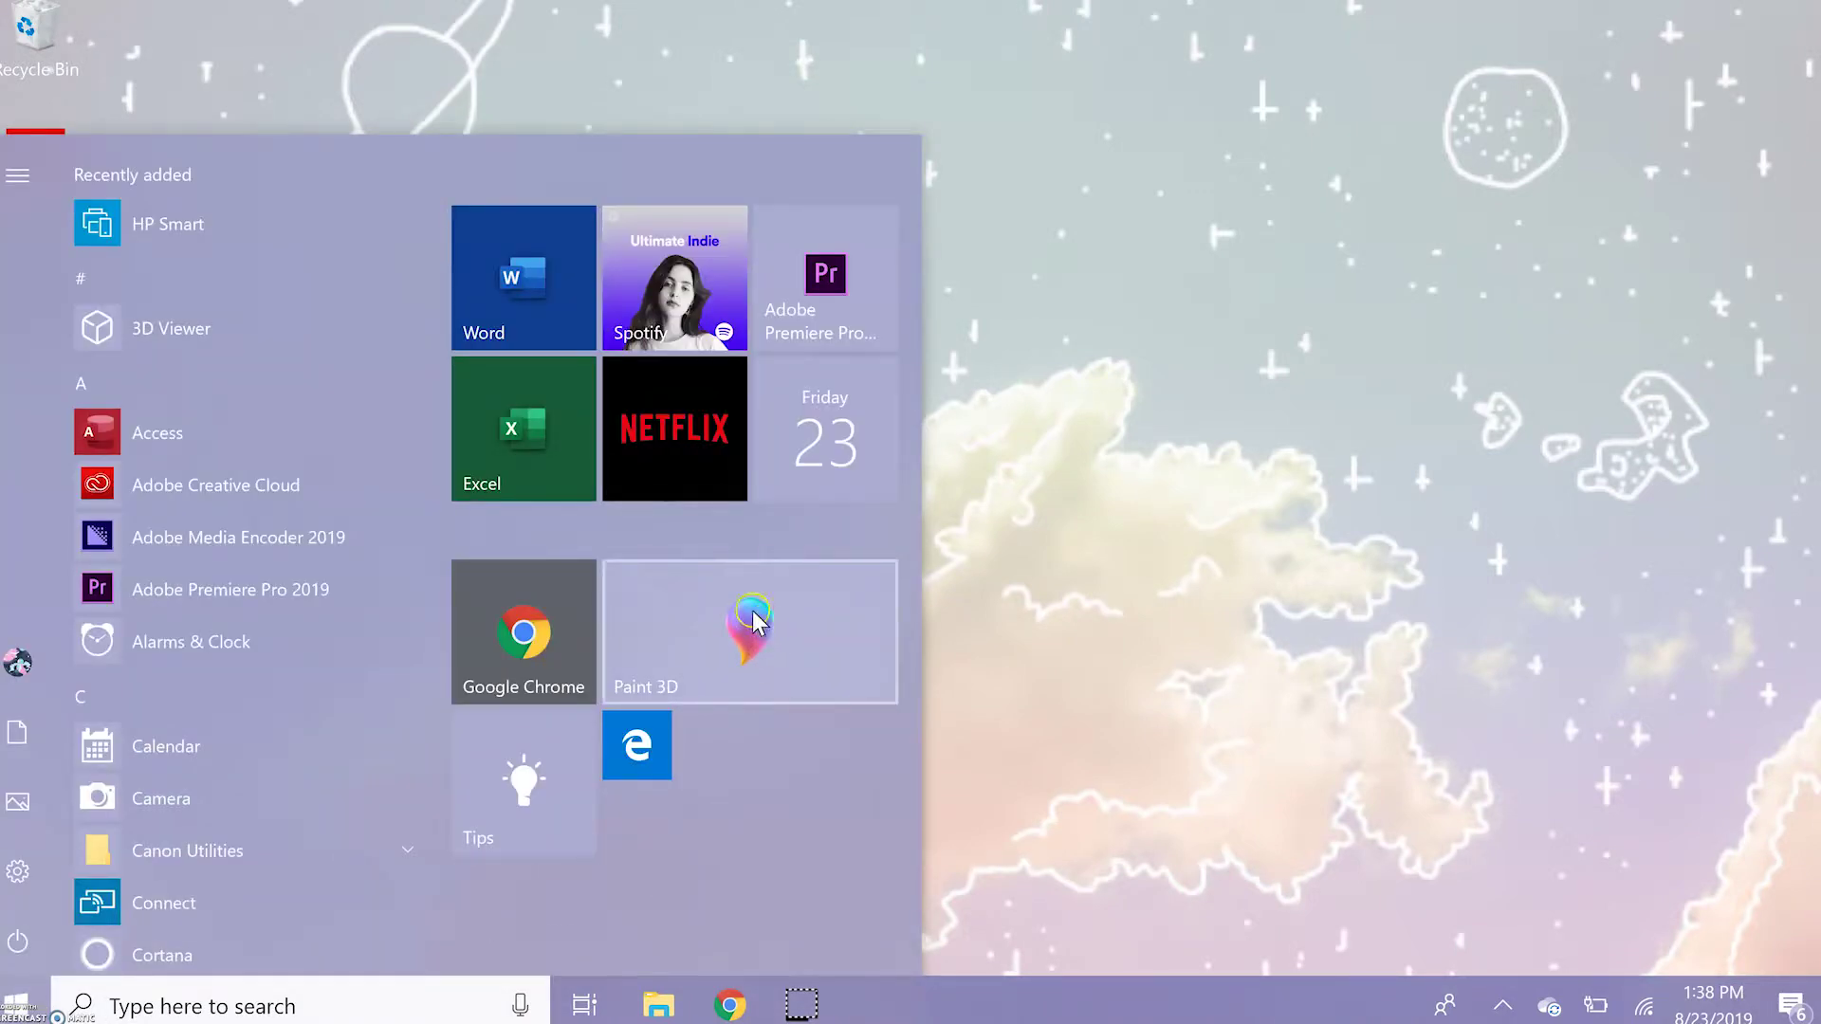
right_click(675, 327)
mouse_move(781, 462)
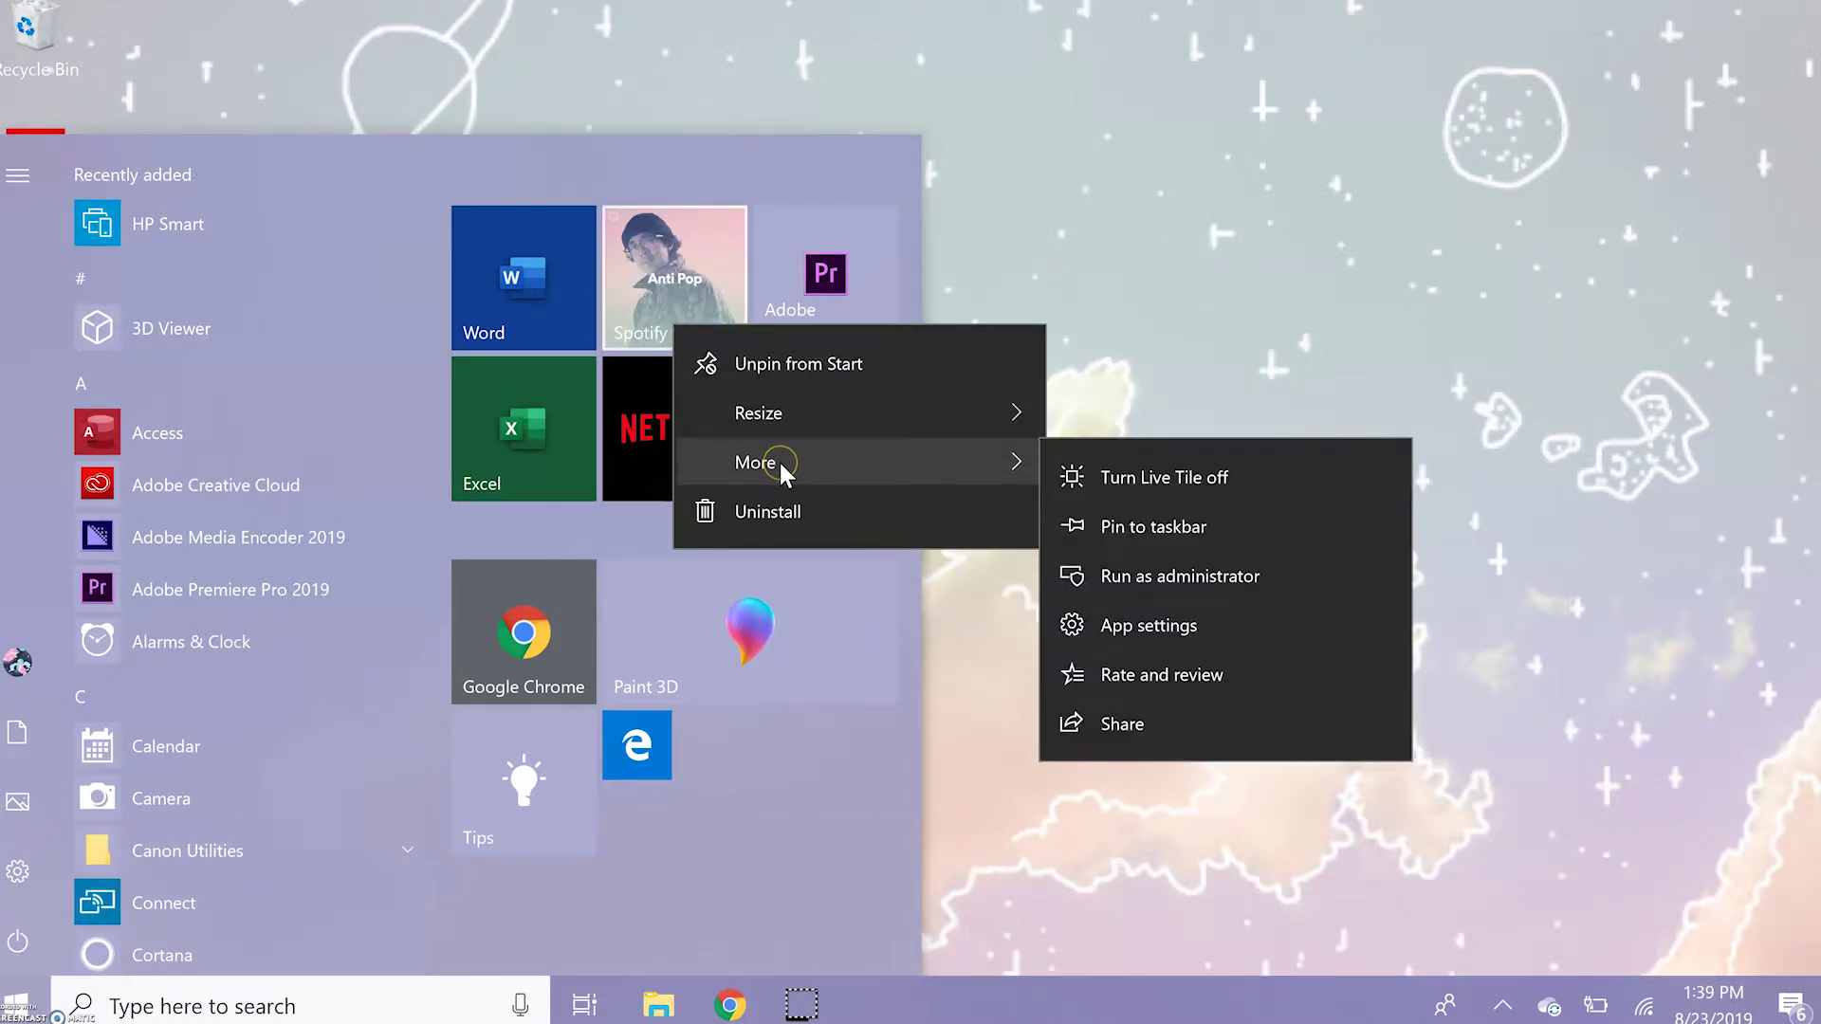
left_click(1124, 473)
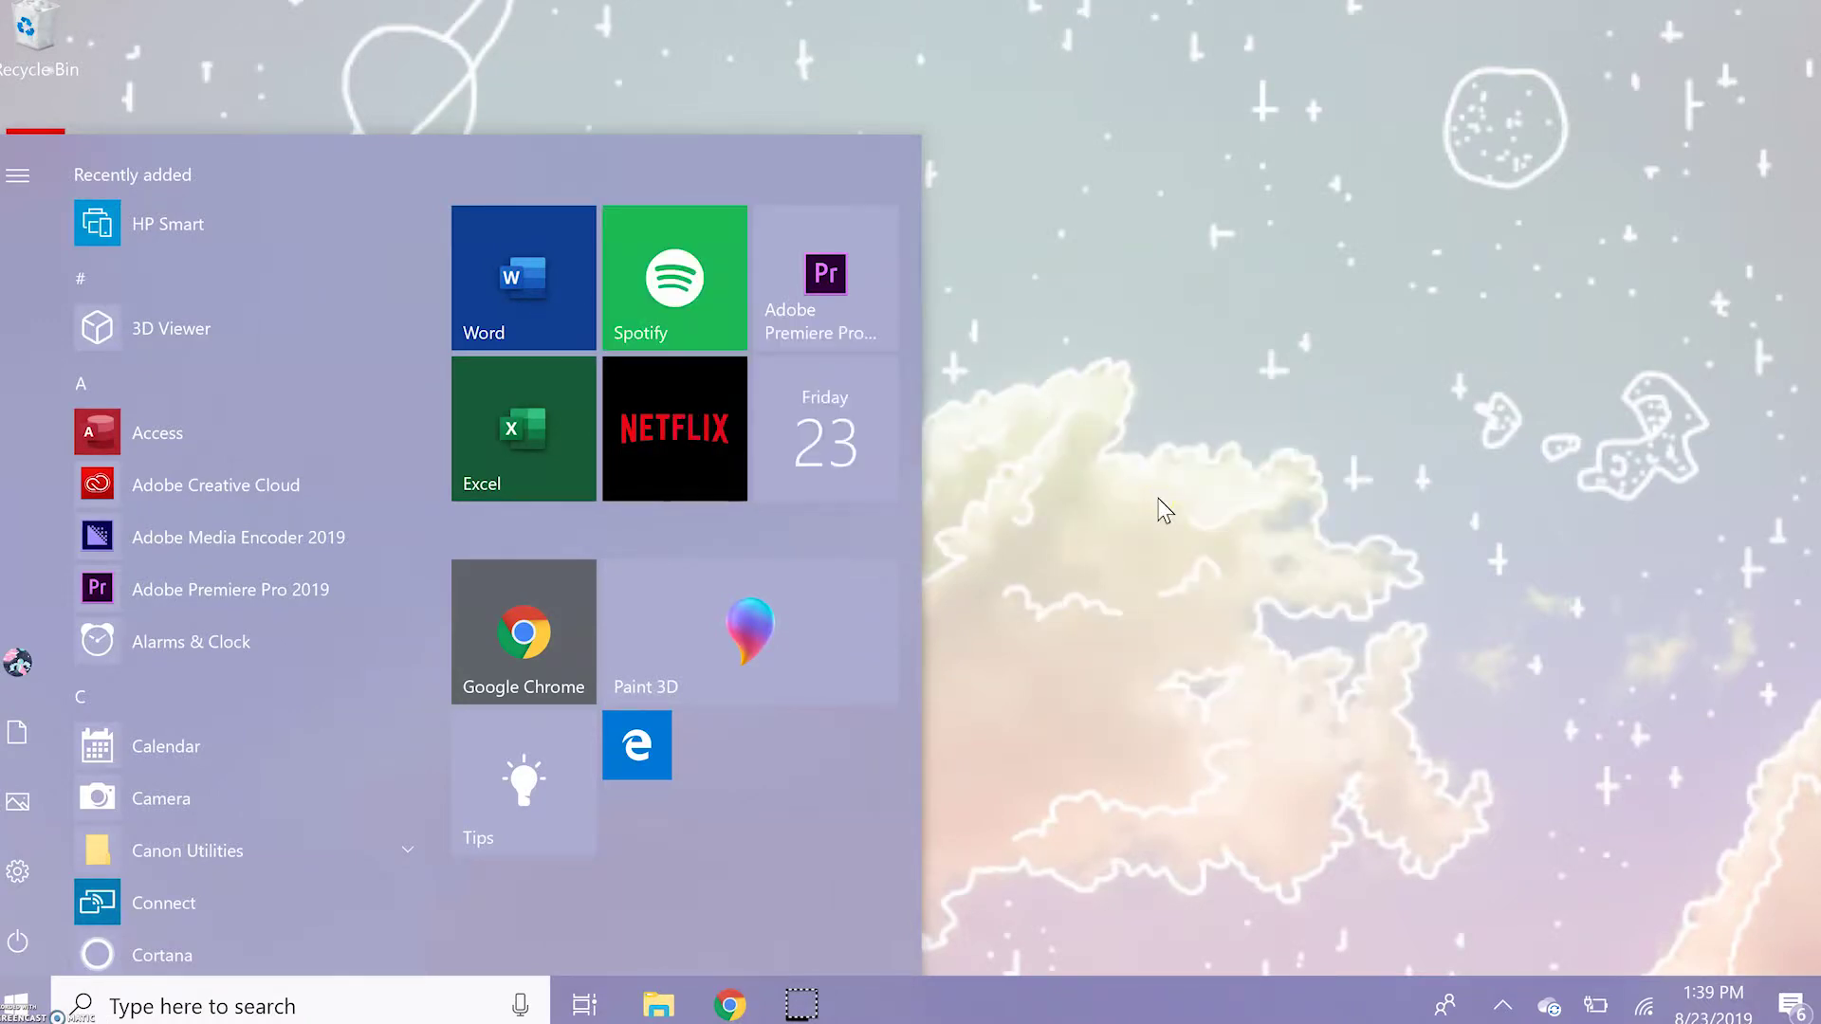
Rearrange the Tips, Edge and Calendar tiles and make Edge medium size.
left_click_drag(744, 783, 751, 773)
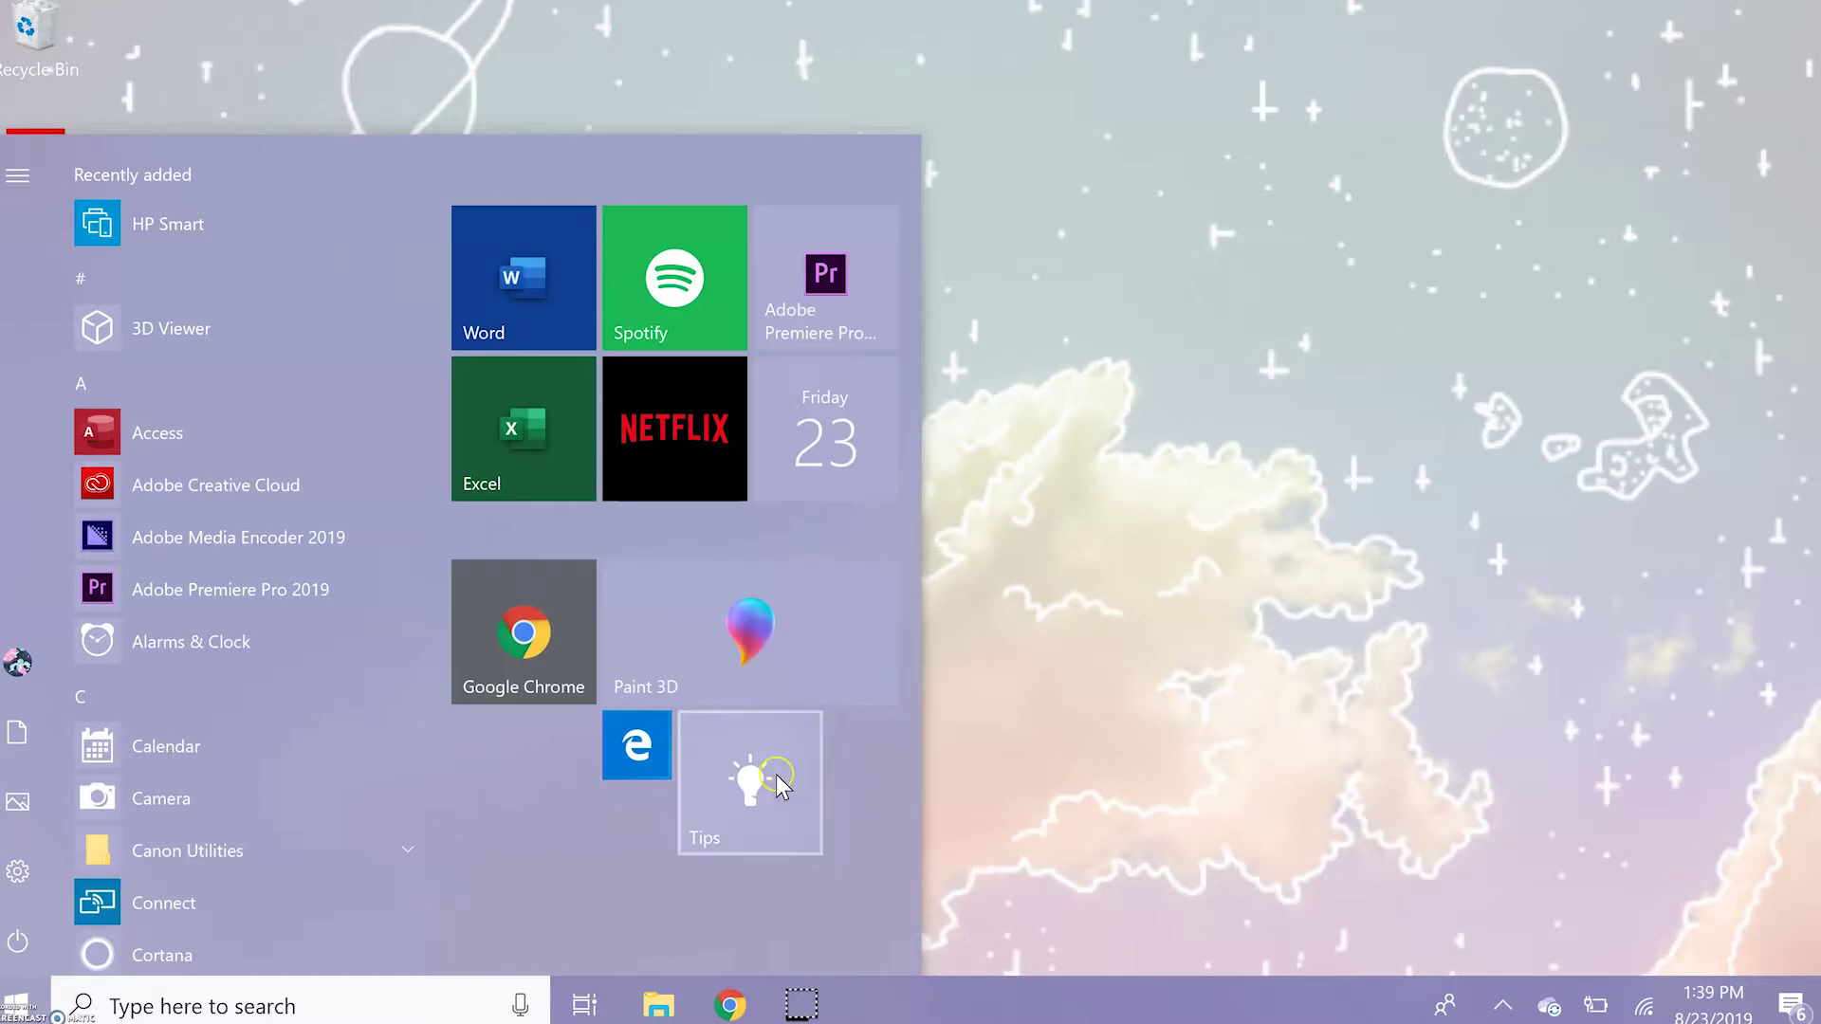
left_click_drag(638, 746, 486, 747)
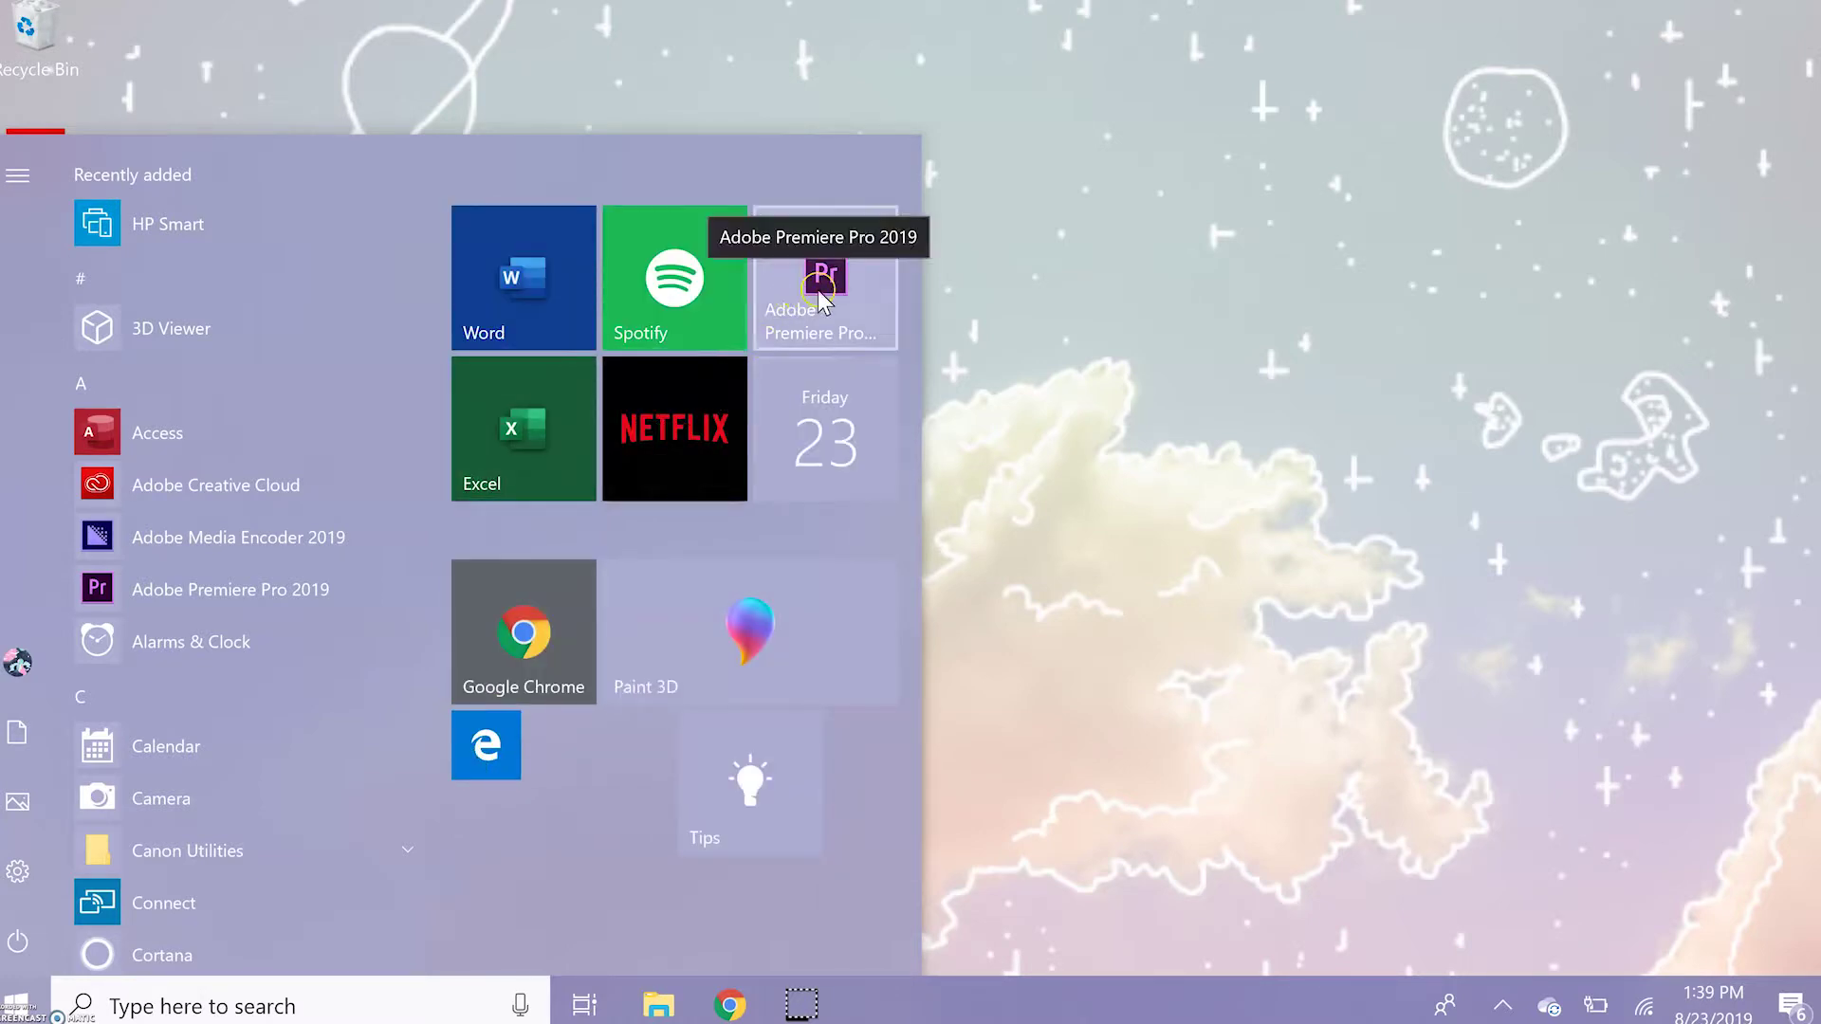
left_click_drag(825, 431, 598, 787)
right_click(490, 770)
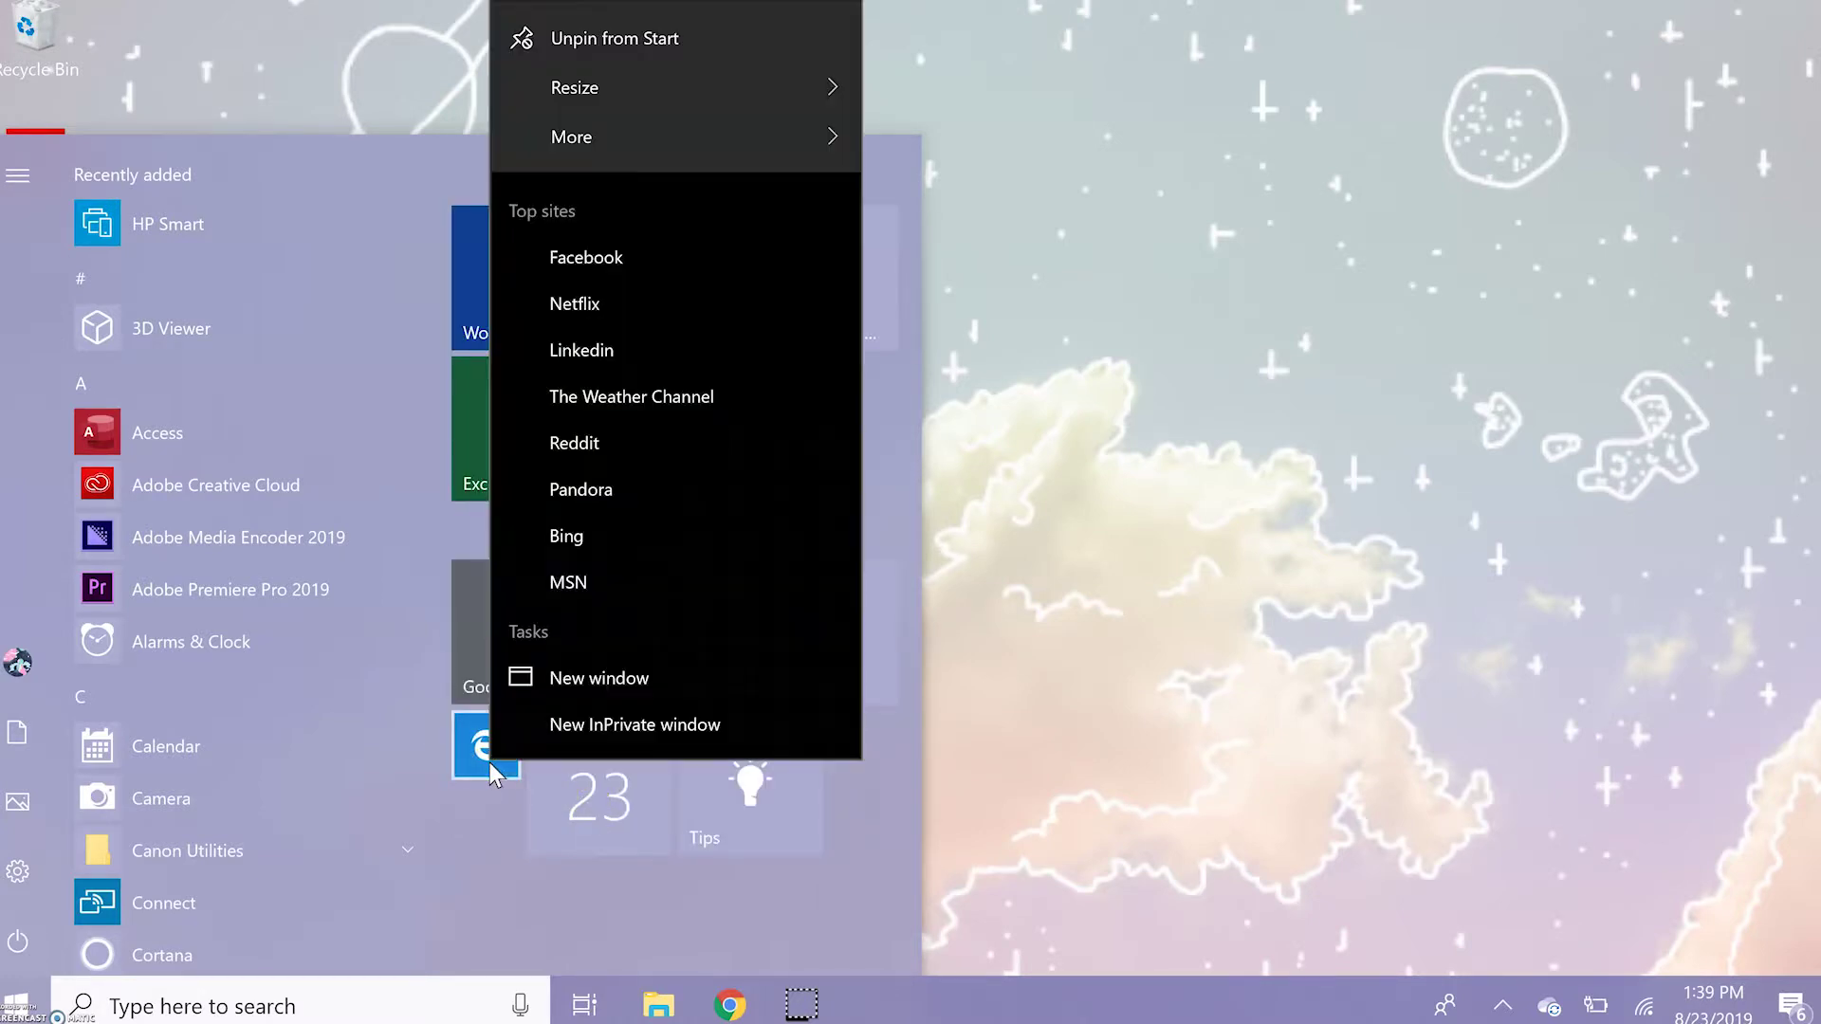
left_click(677, 87)
left_click(961, 154)
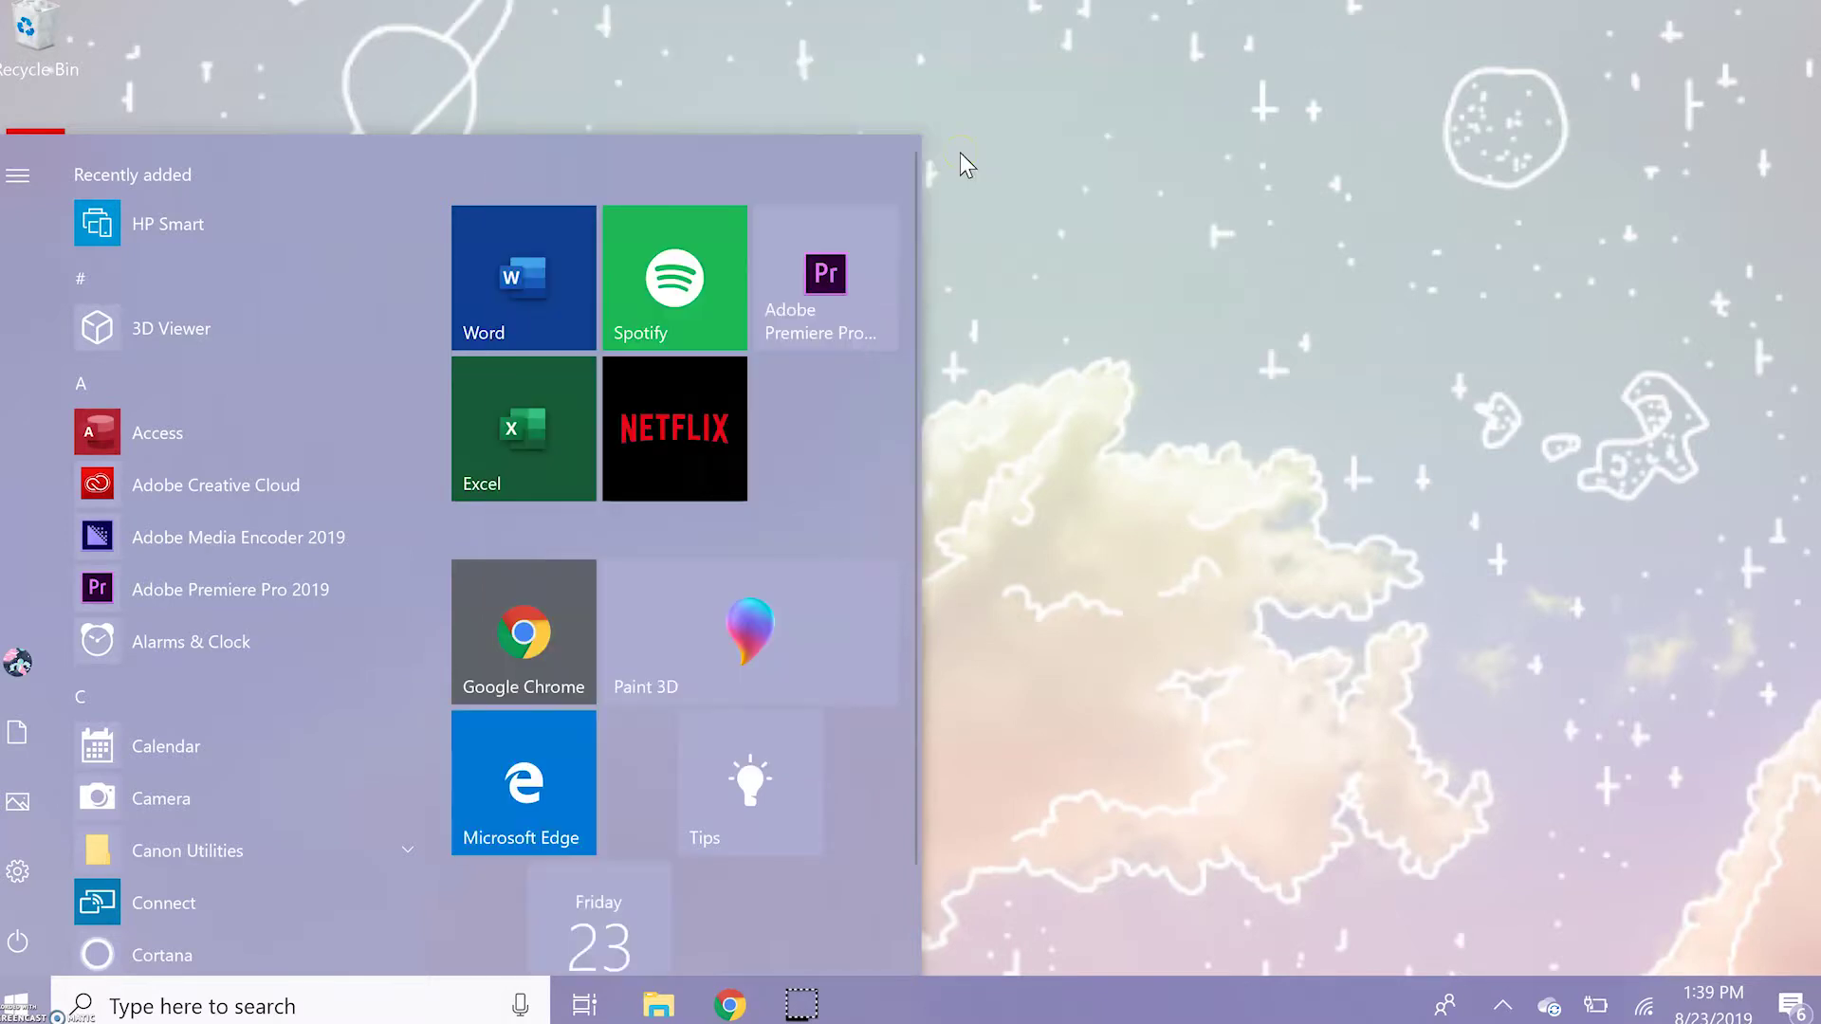
left_click_drag(744, 797, 857, 821)
scroll(858, 822, "down", 1)
left_click_drag(580, 847, 663, 684)
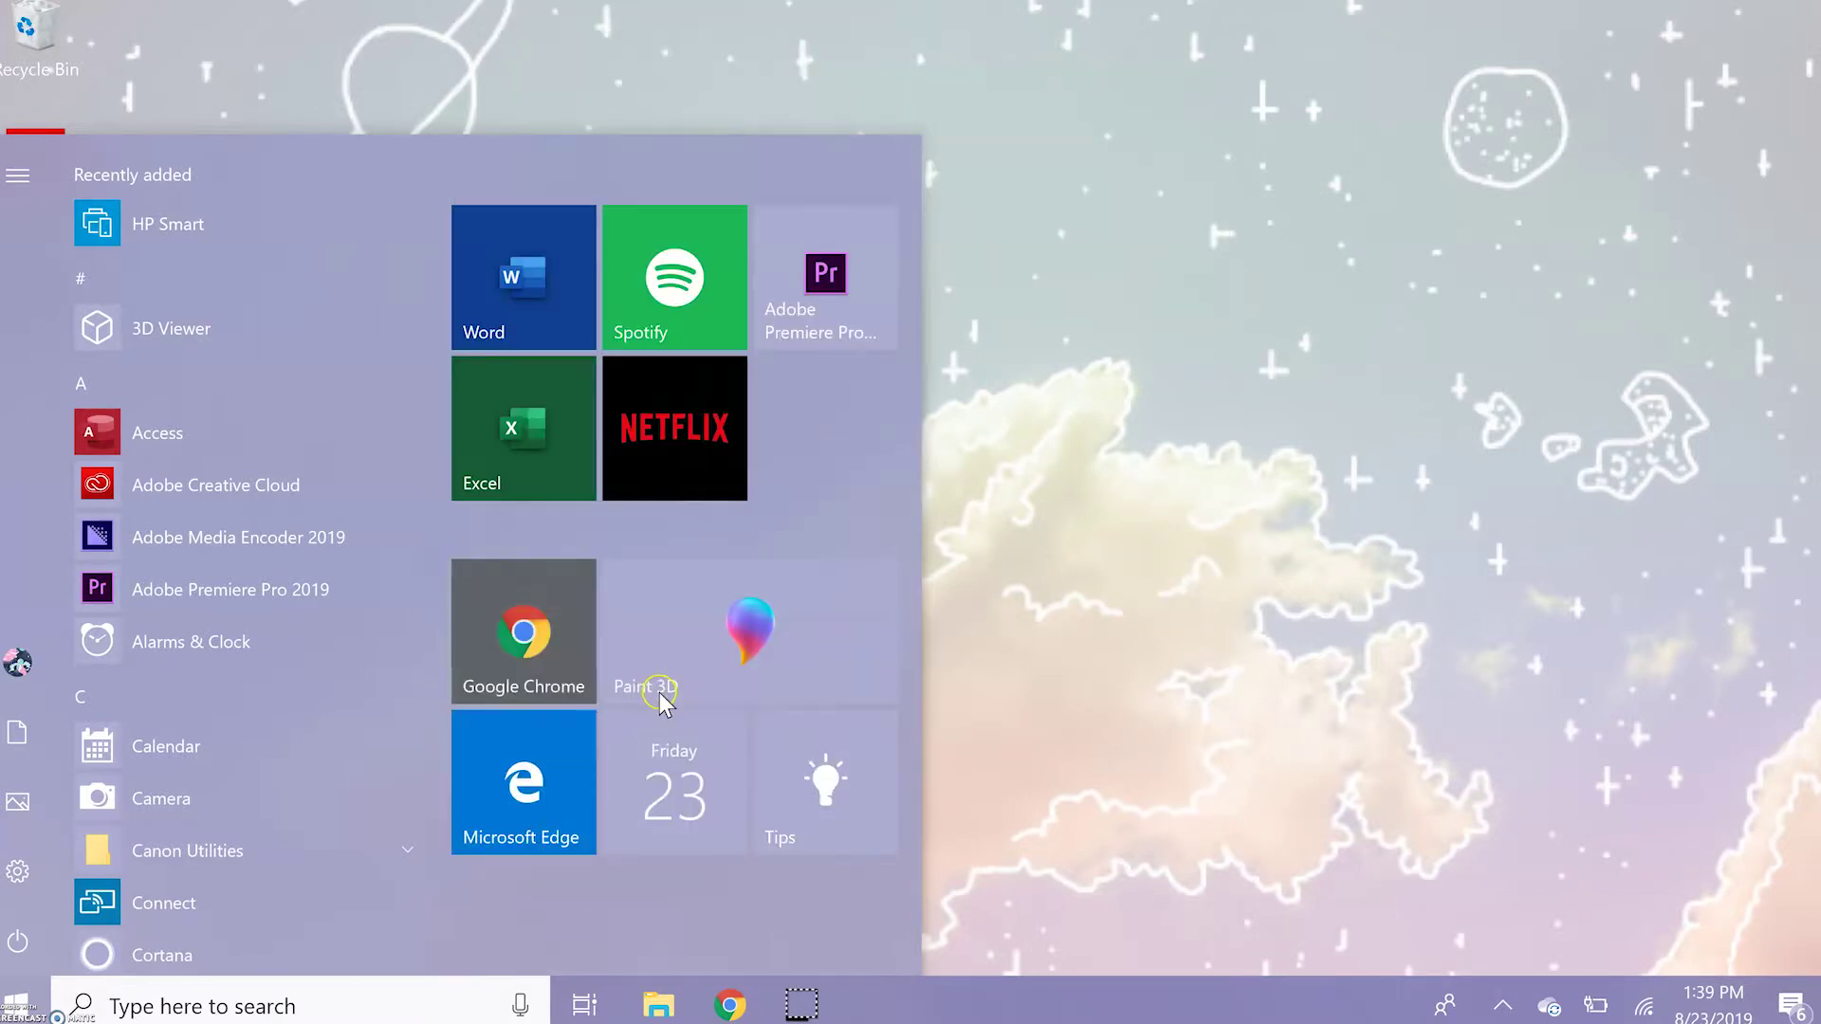
Unpin Paint 3D and move Tips and Calendar beside Google Chrome.
right_click(709, 627)
left_click(787, 669)
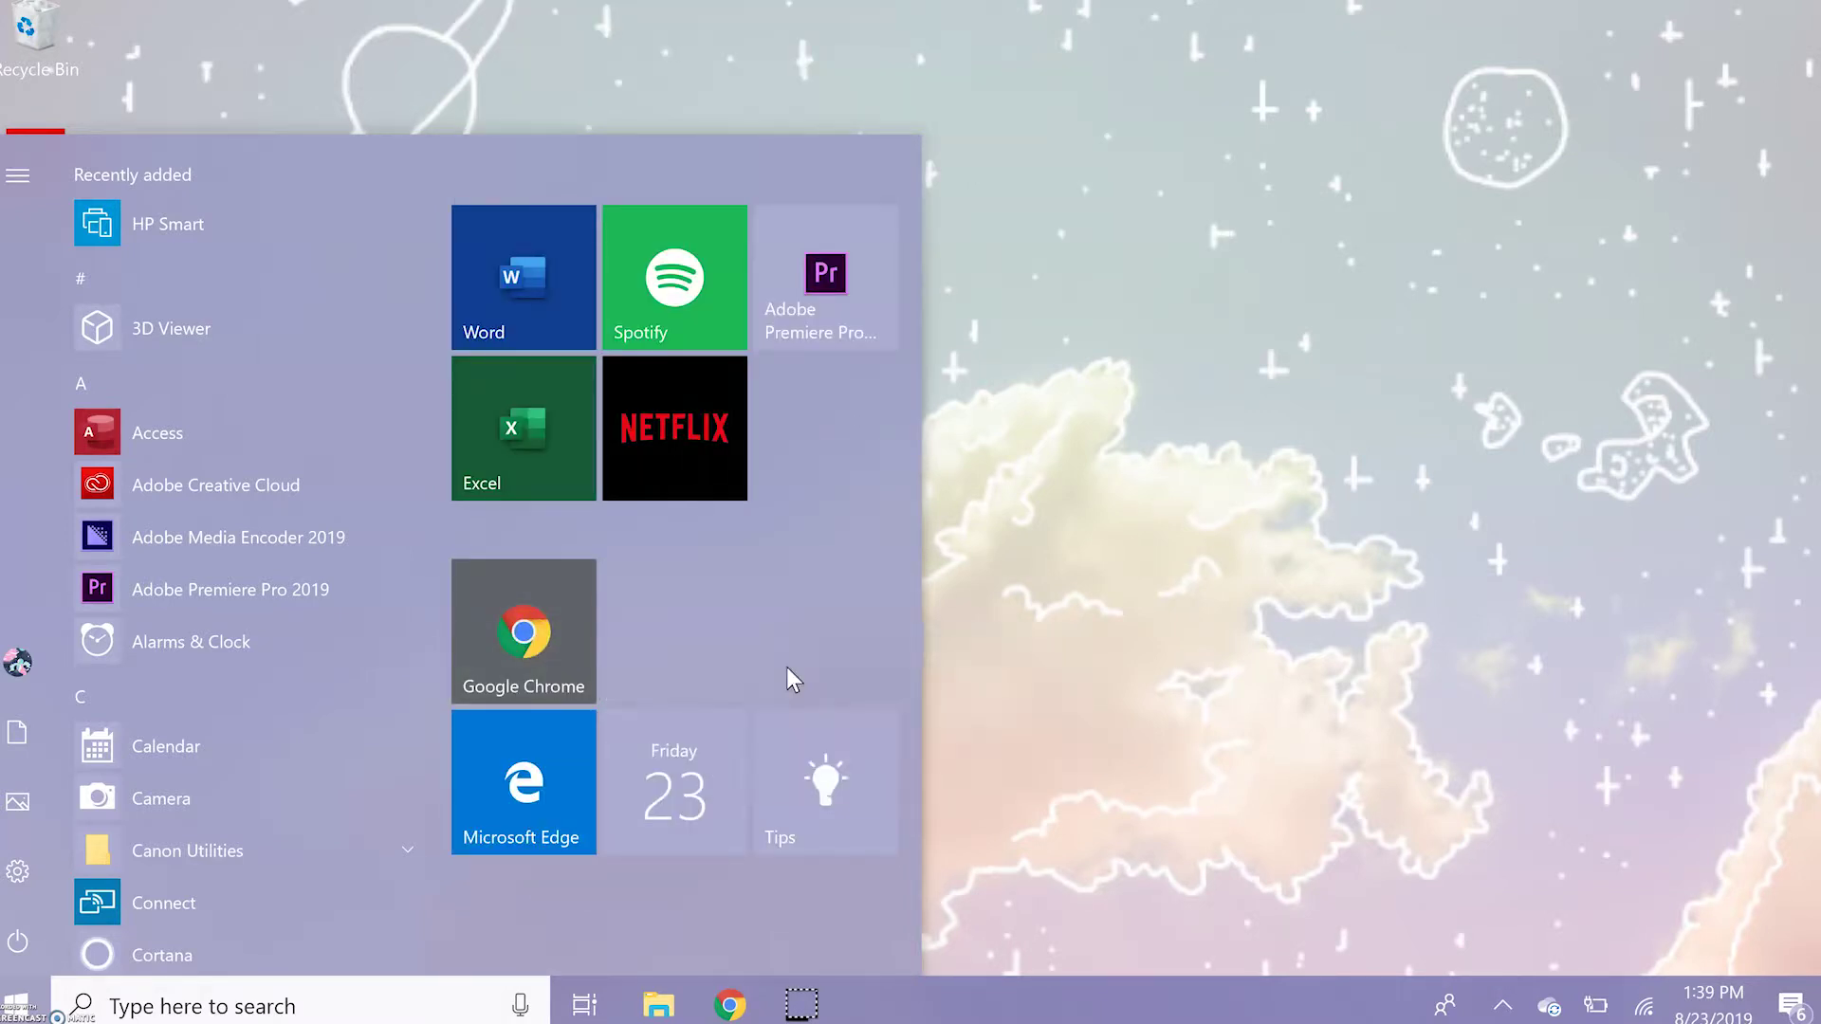
left_click_drag(832, 773, 675, 631)
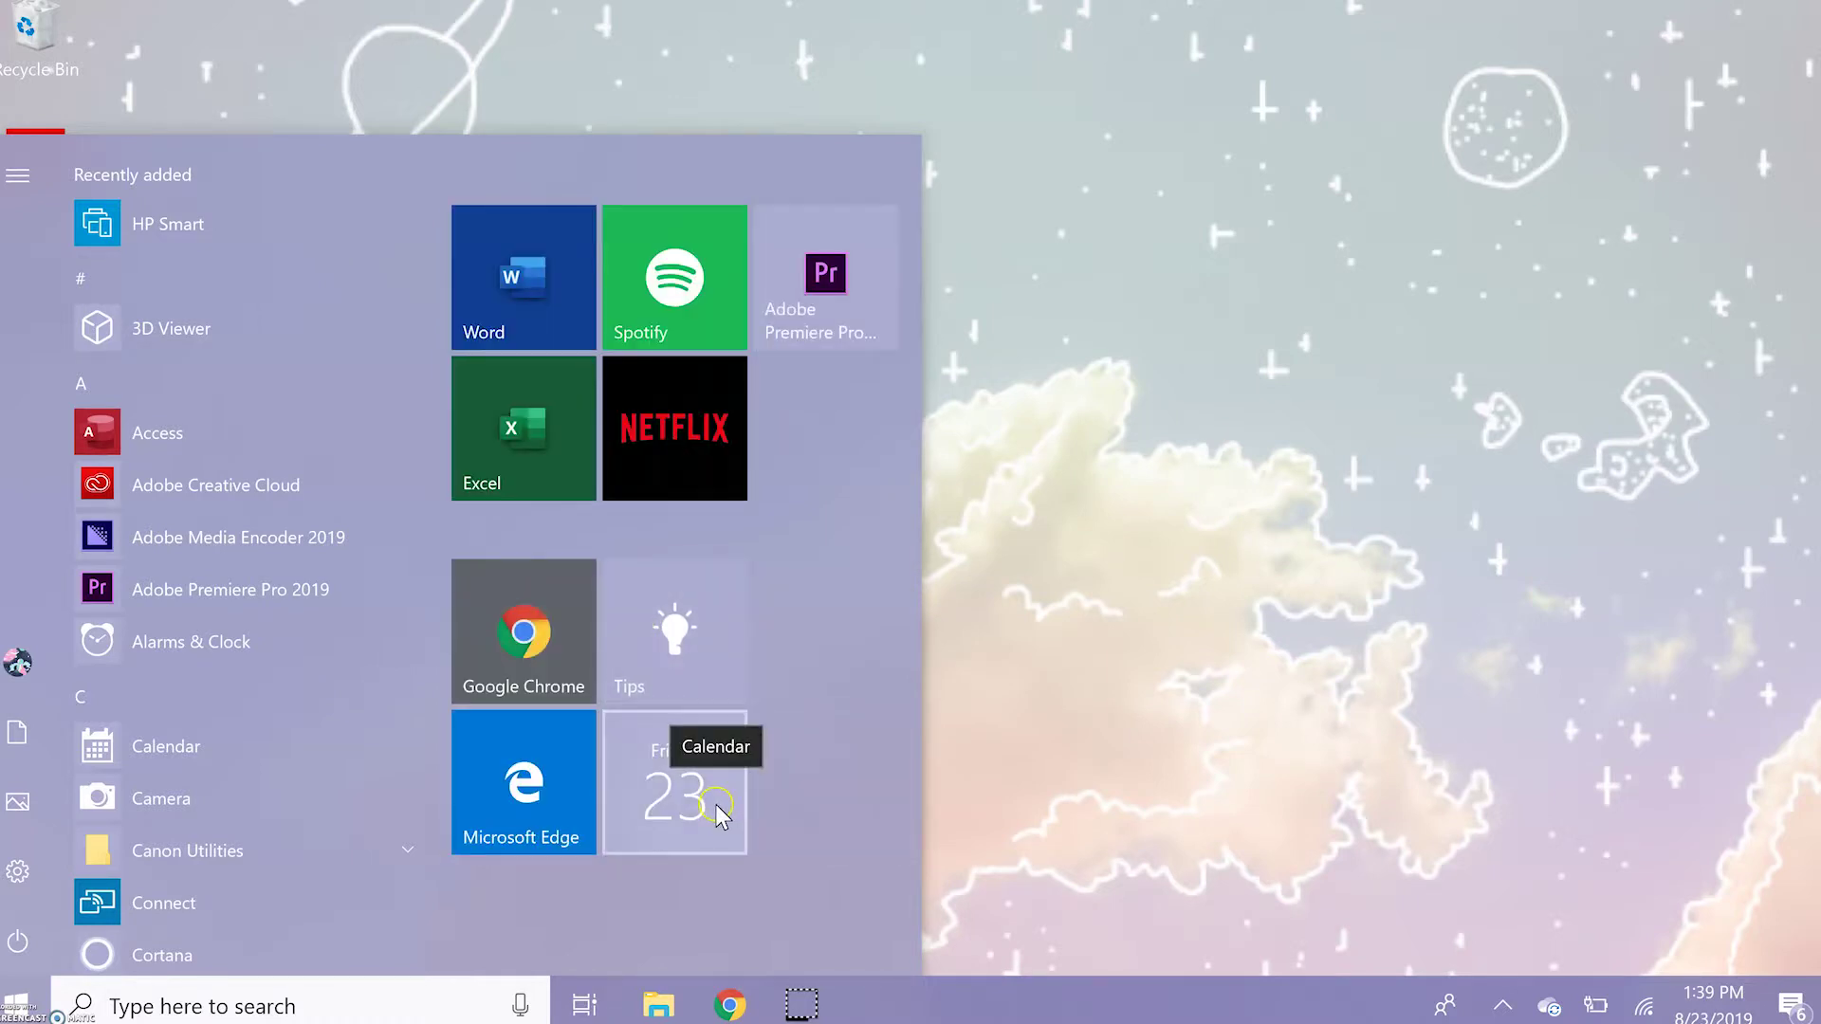
left_click_drag(715, 796, 655, 637)
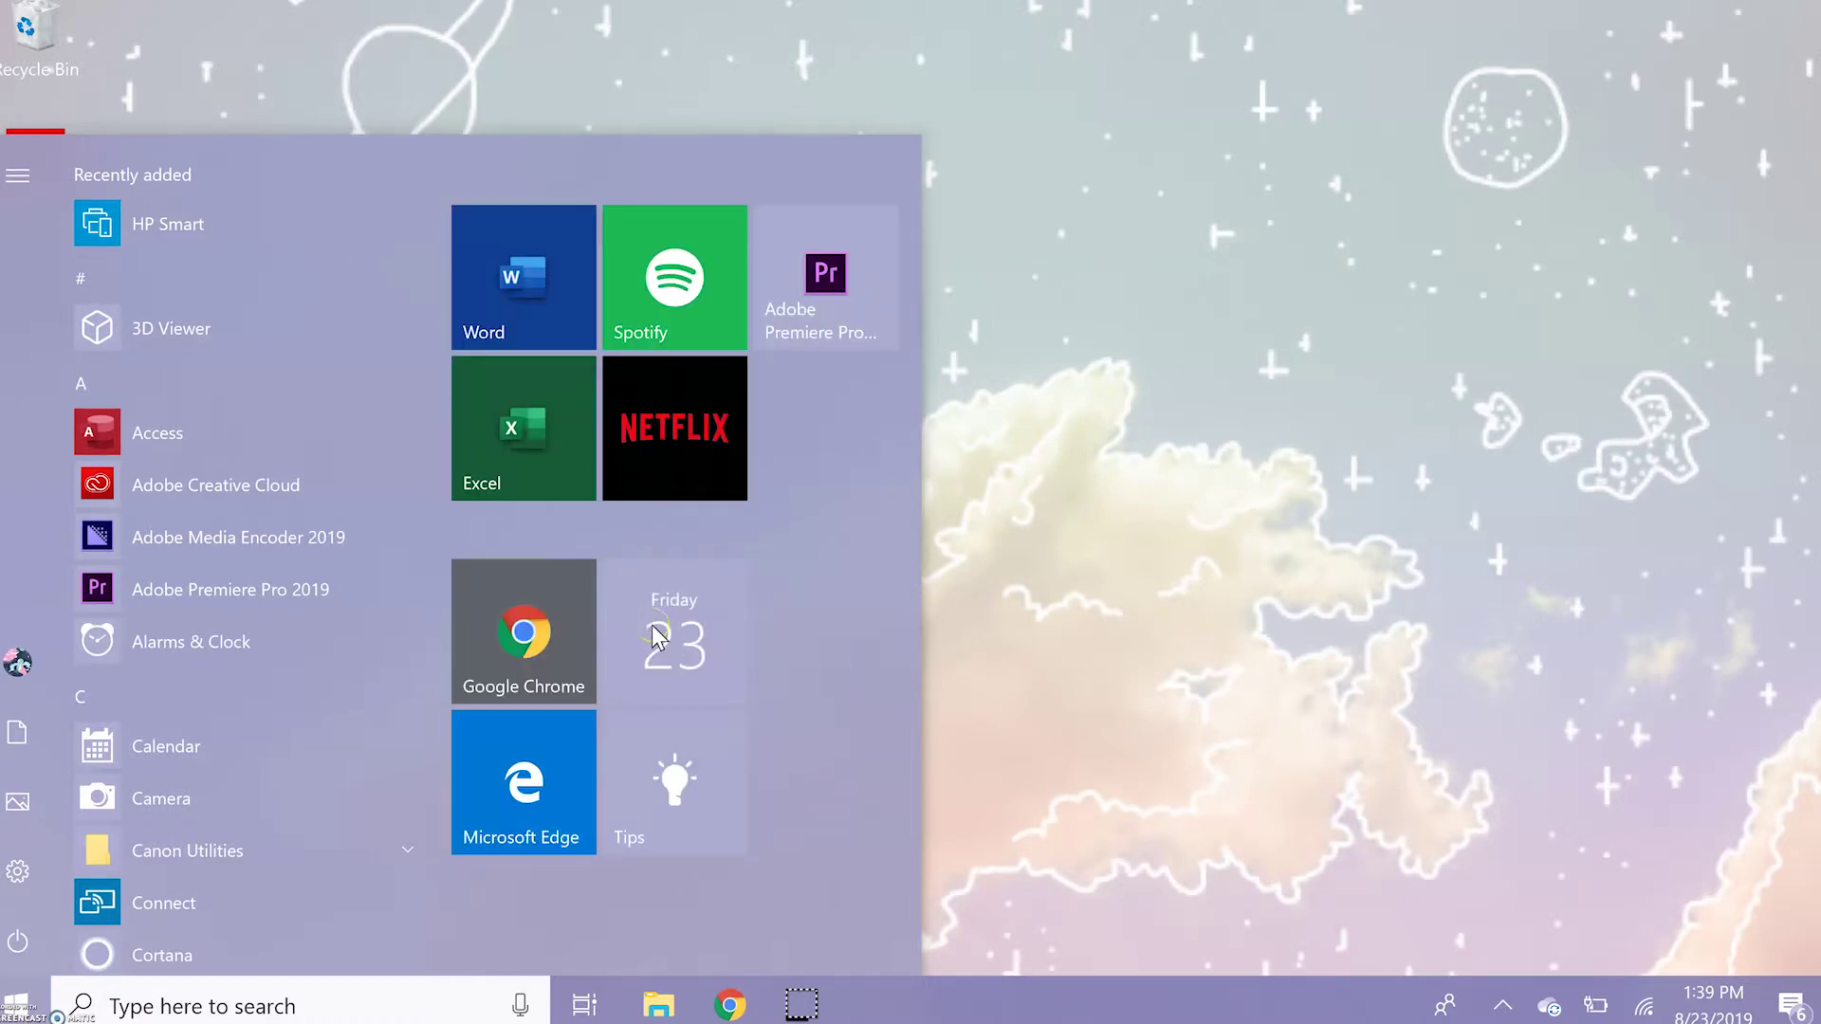
Unpin Microsoft Edge, place Tips right of Calendar, and name the group 'Tools'.
right_click(493, 816)
left_click(679, 90)
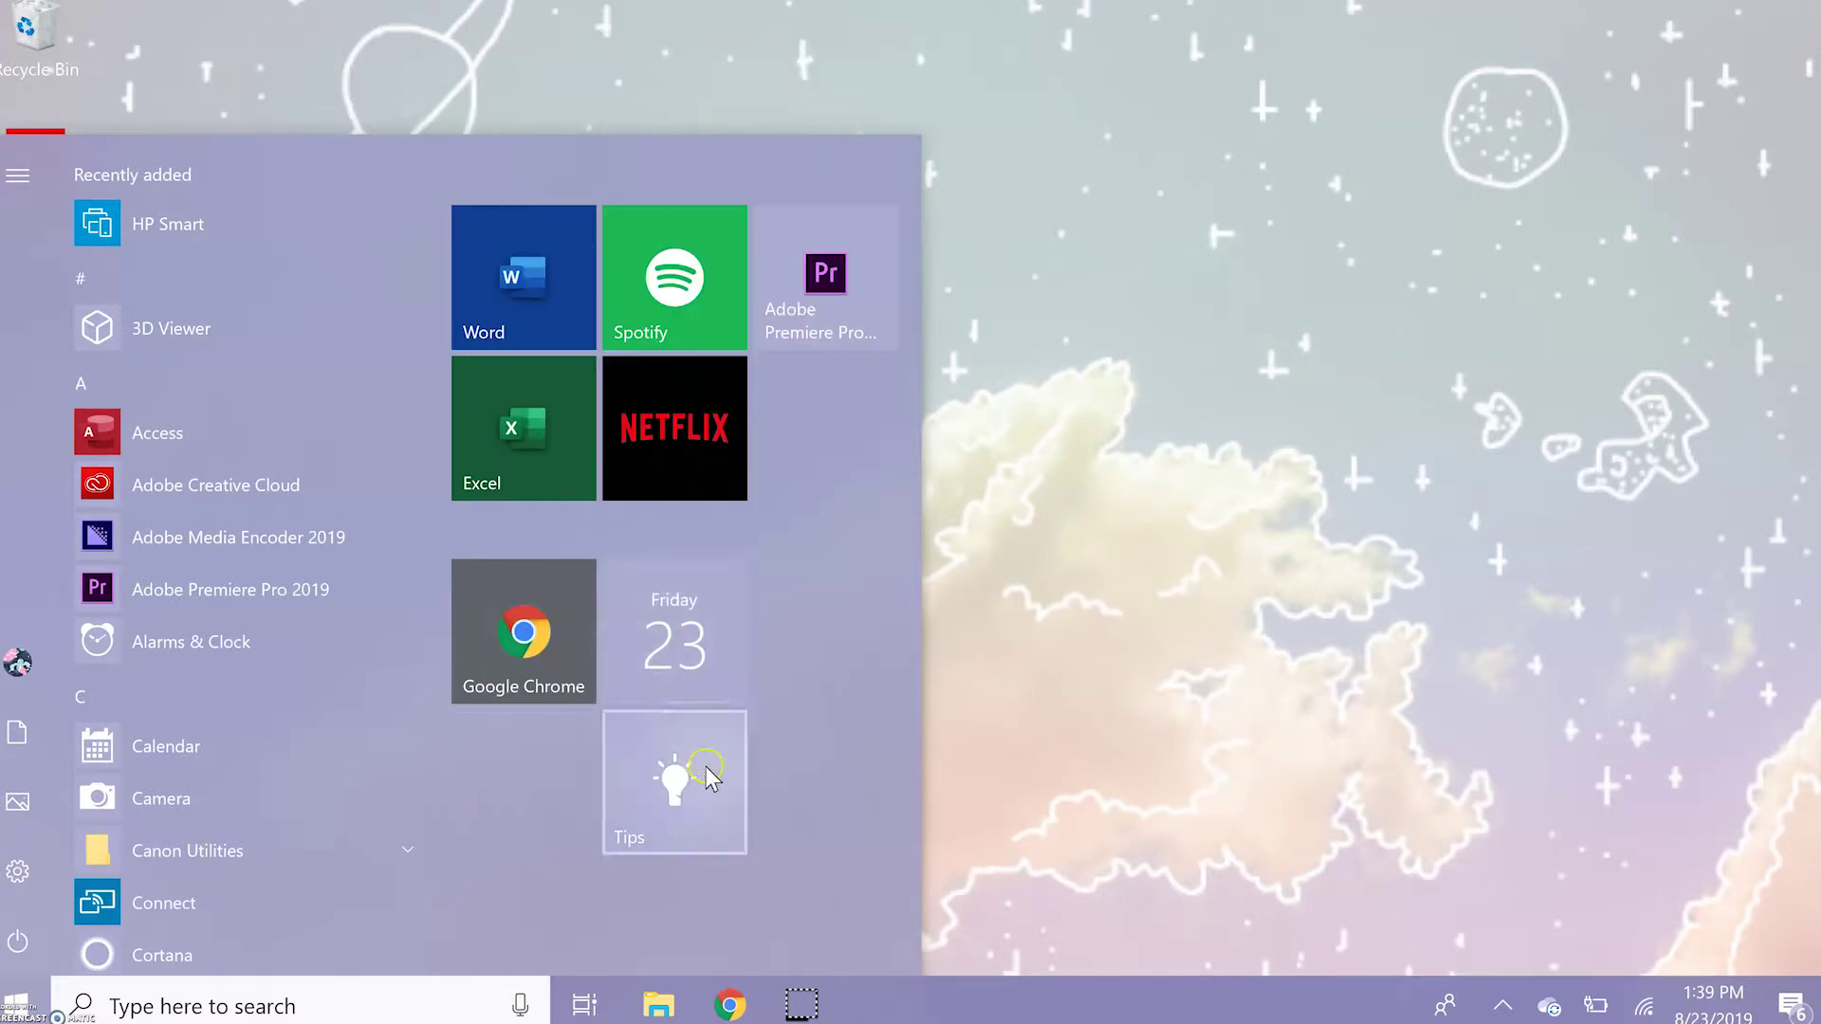
left_click_drag(699, 772, 839, 634)
left_click(595, 530)
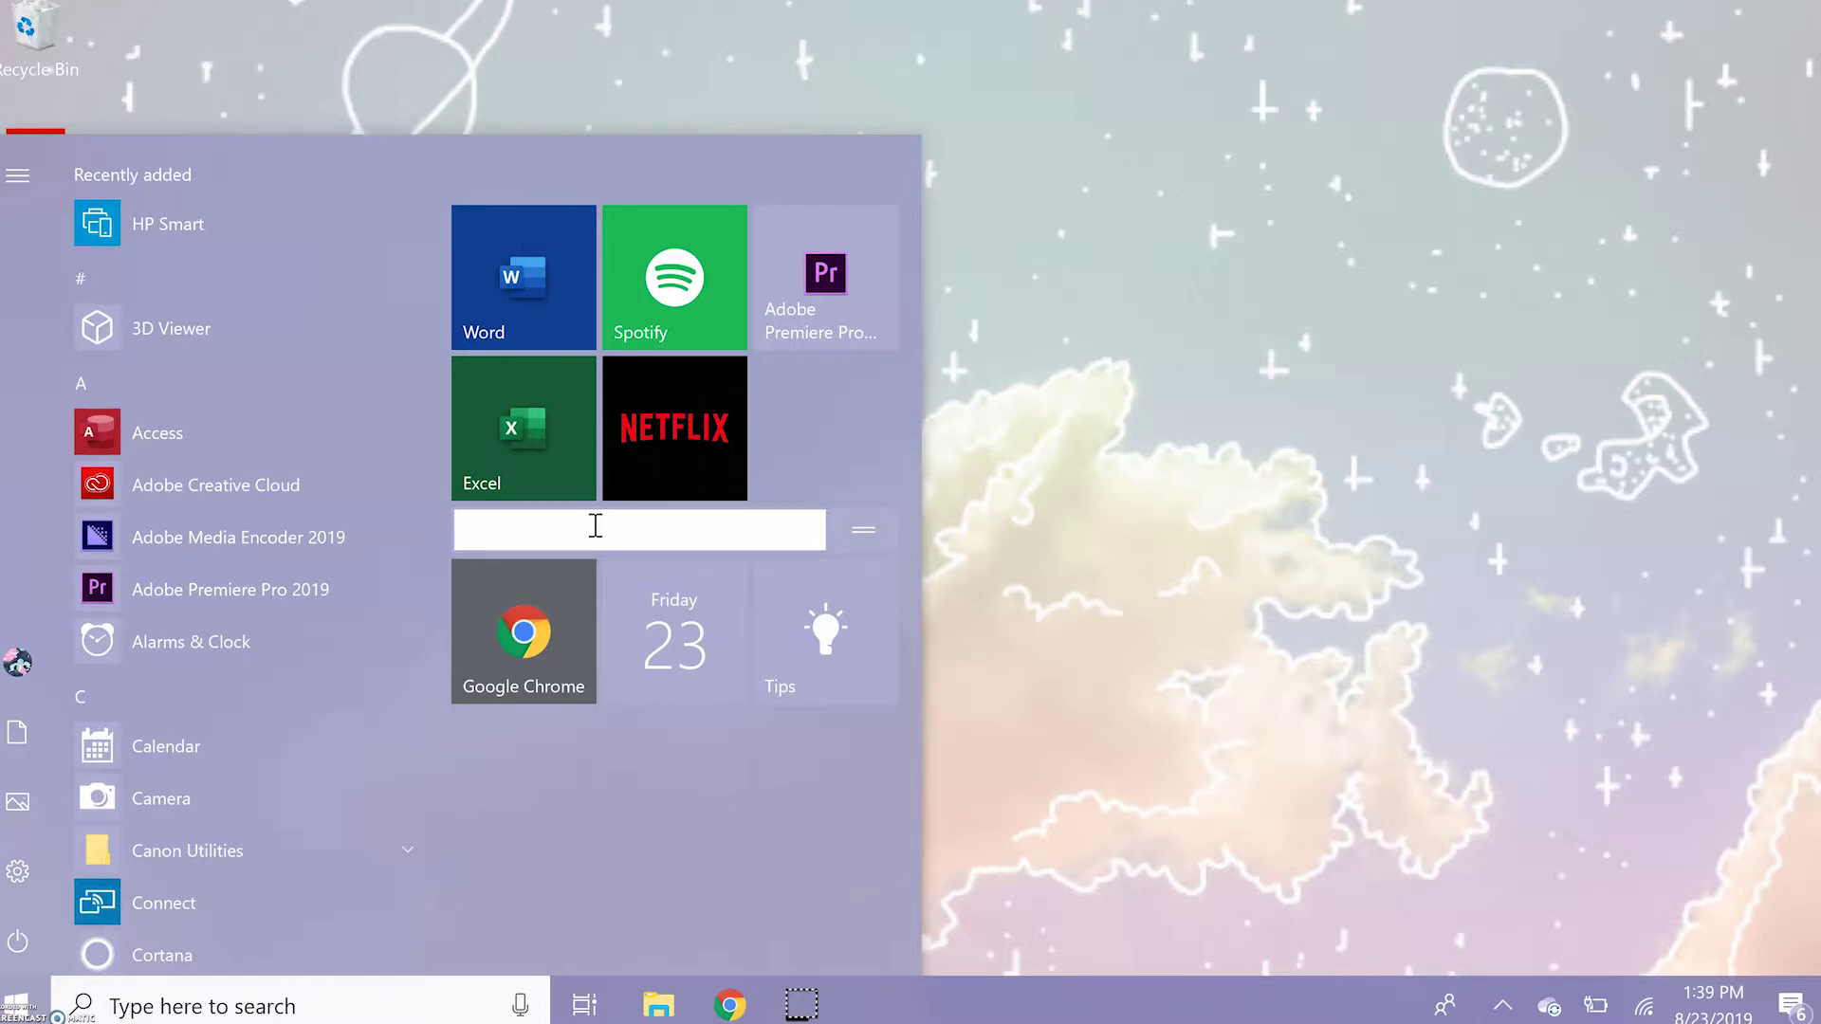
type("Tools")
key("Return")
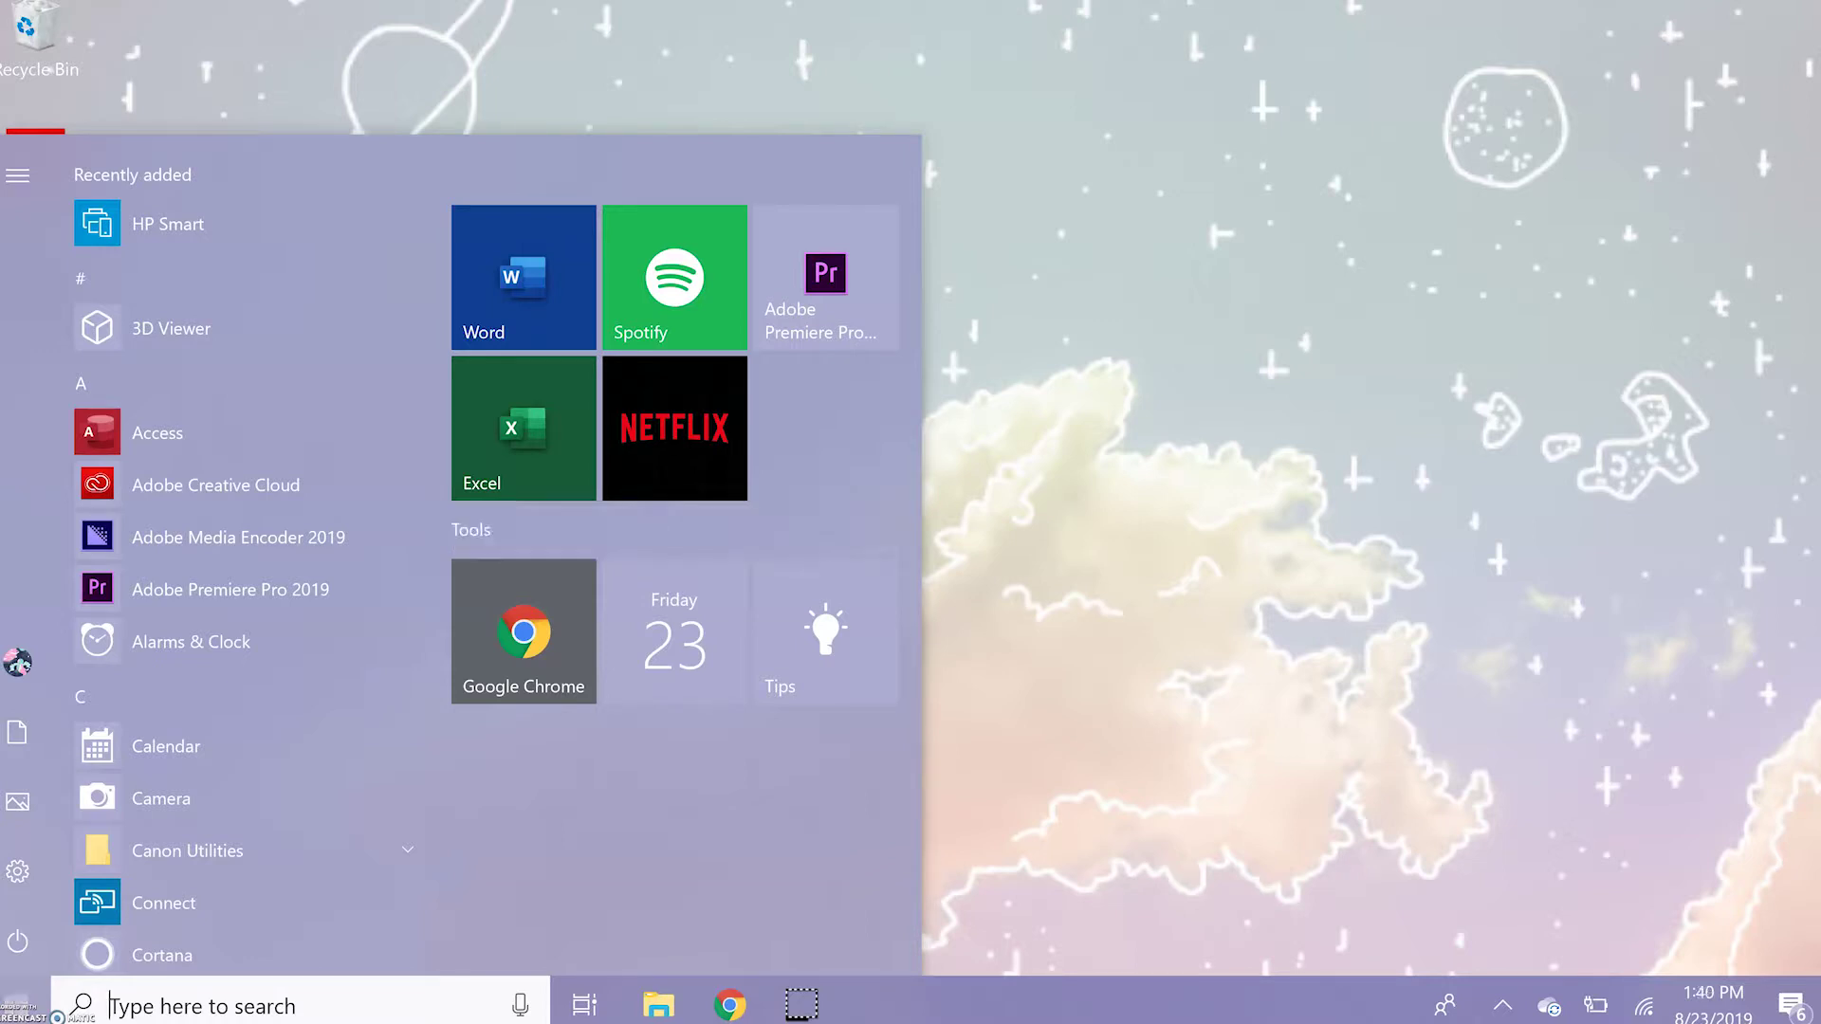
left_click(15, 873)
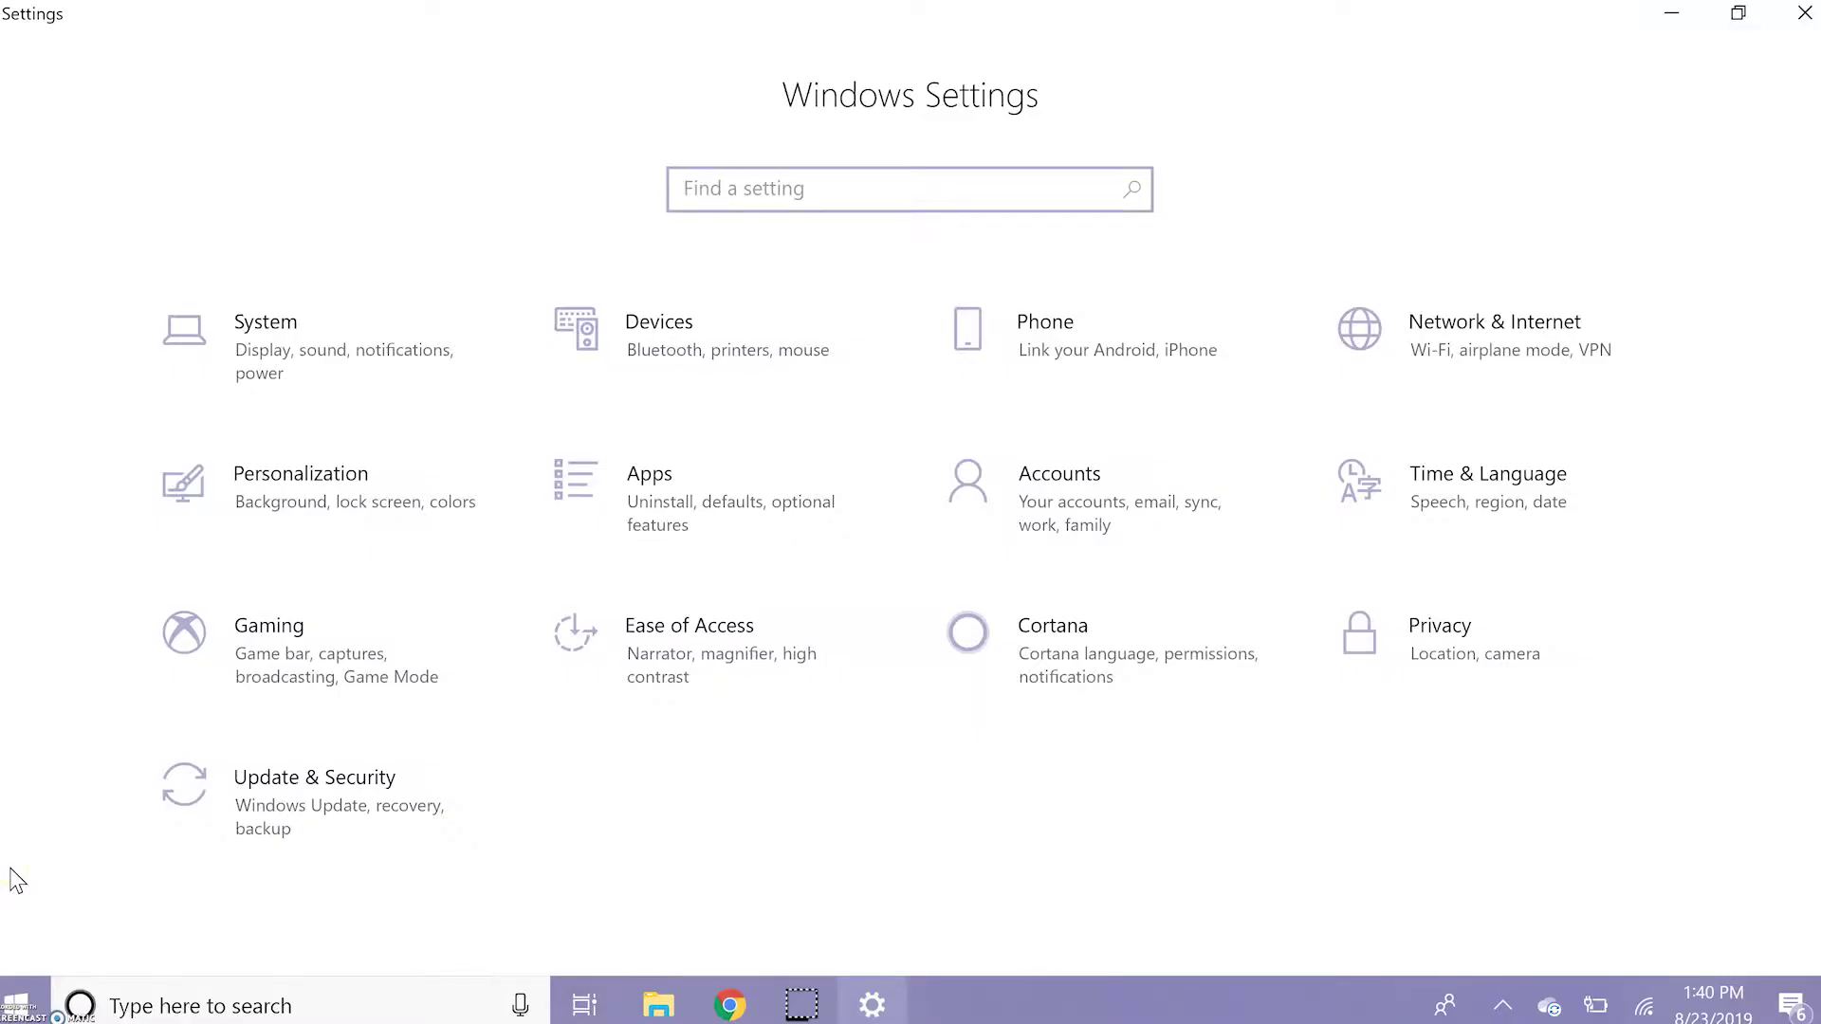
Lower the display brightness slider from about 65 to 47 in System > Display.
left_click(351, 327)
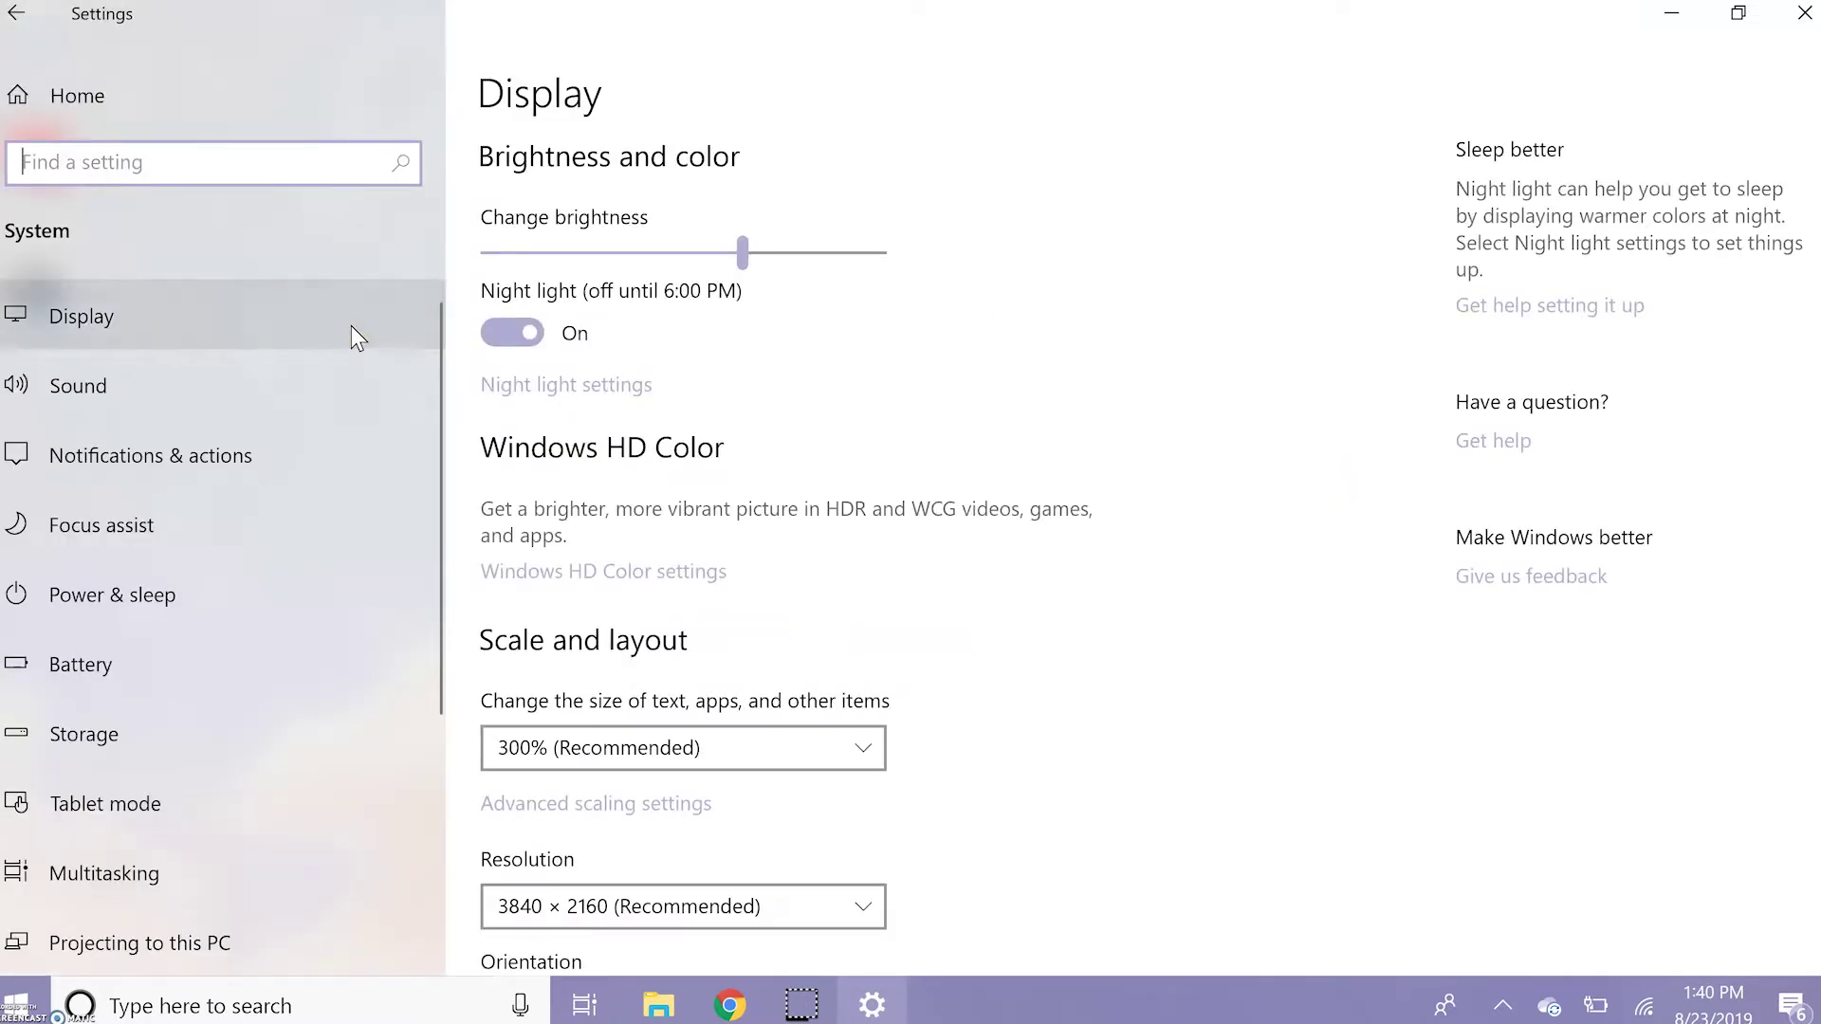
left_click(743, 252)
mouse_move(745, 255)
left_mouse_down()
mouse_move(636, 258)
mouse_move(756, 262)
mouse_move(715, 261)
left_mouse_up()
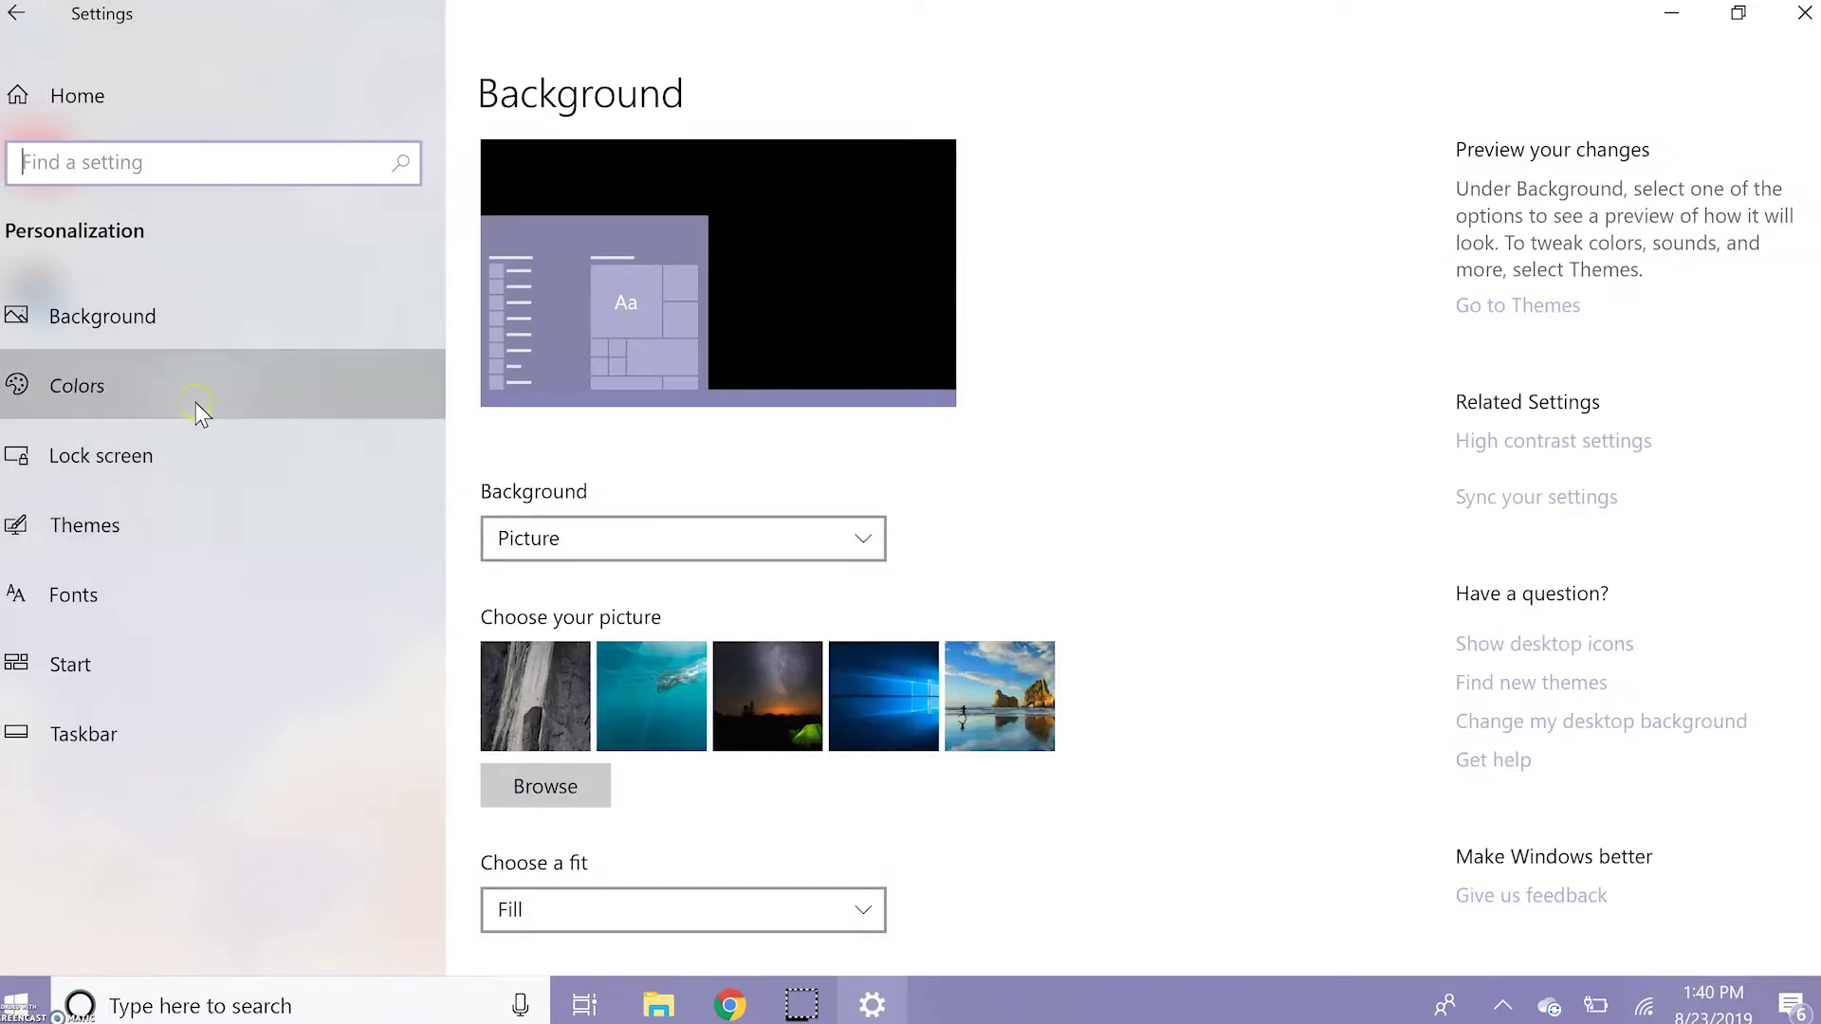
On the Colors page, try several purple accent swatches and settle on Lavender.
left_click(195, 402)
scroll(936, 582, "down", 5)
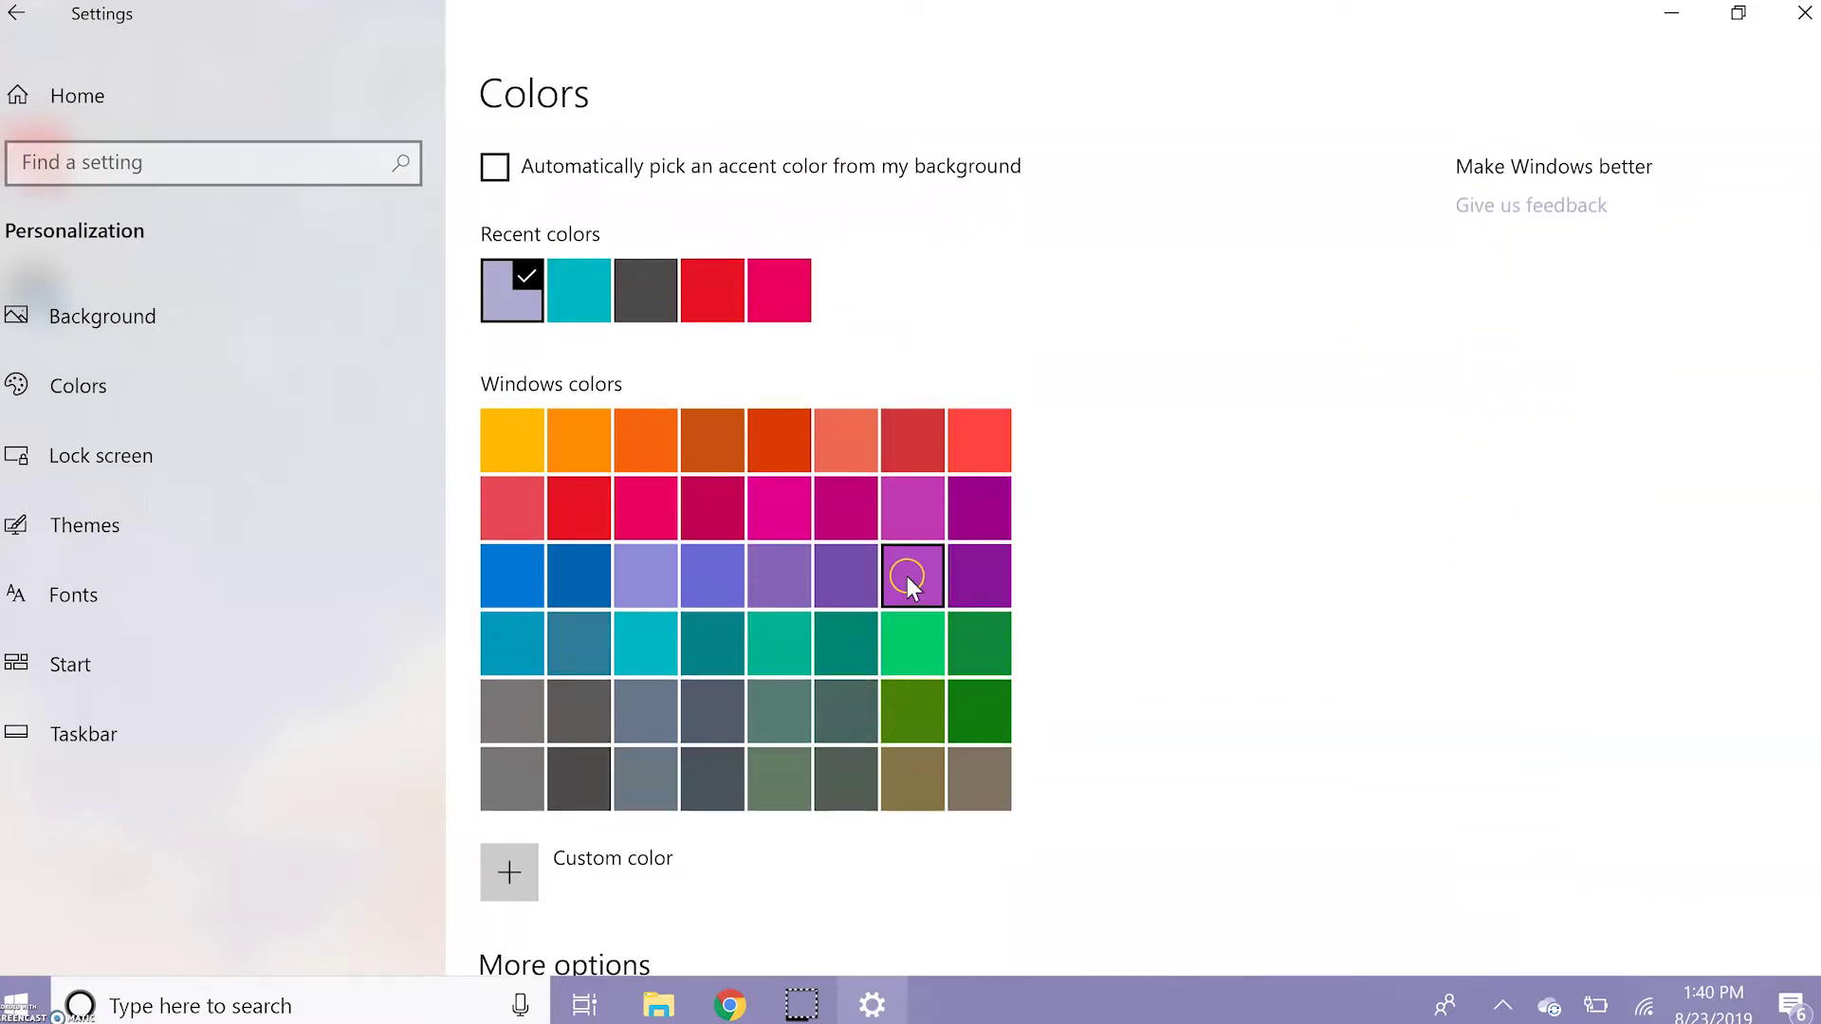
left_click(845, 588)
left_click(784, 586)
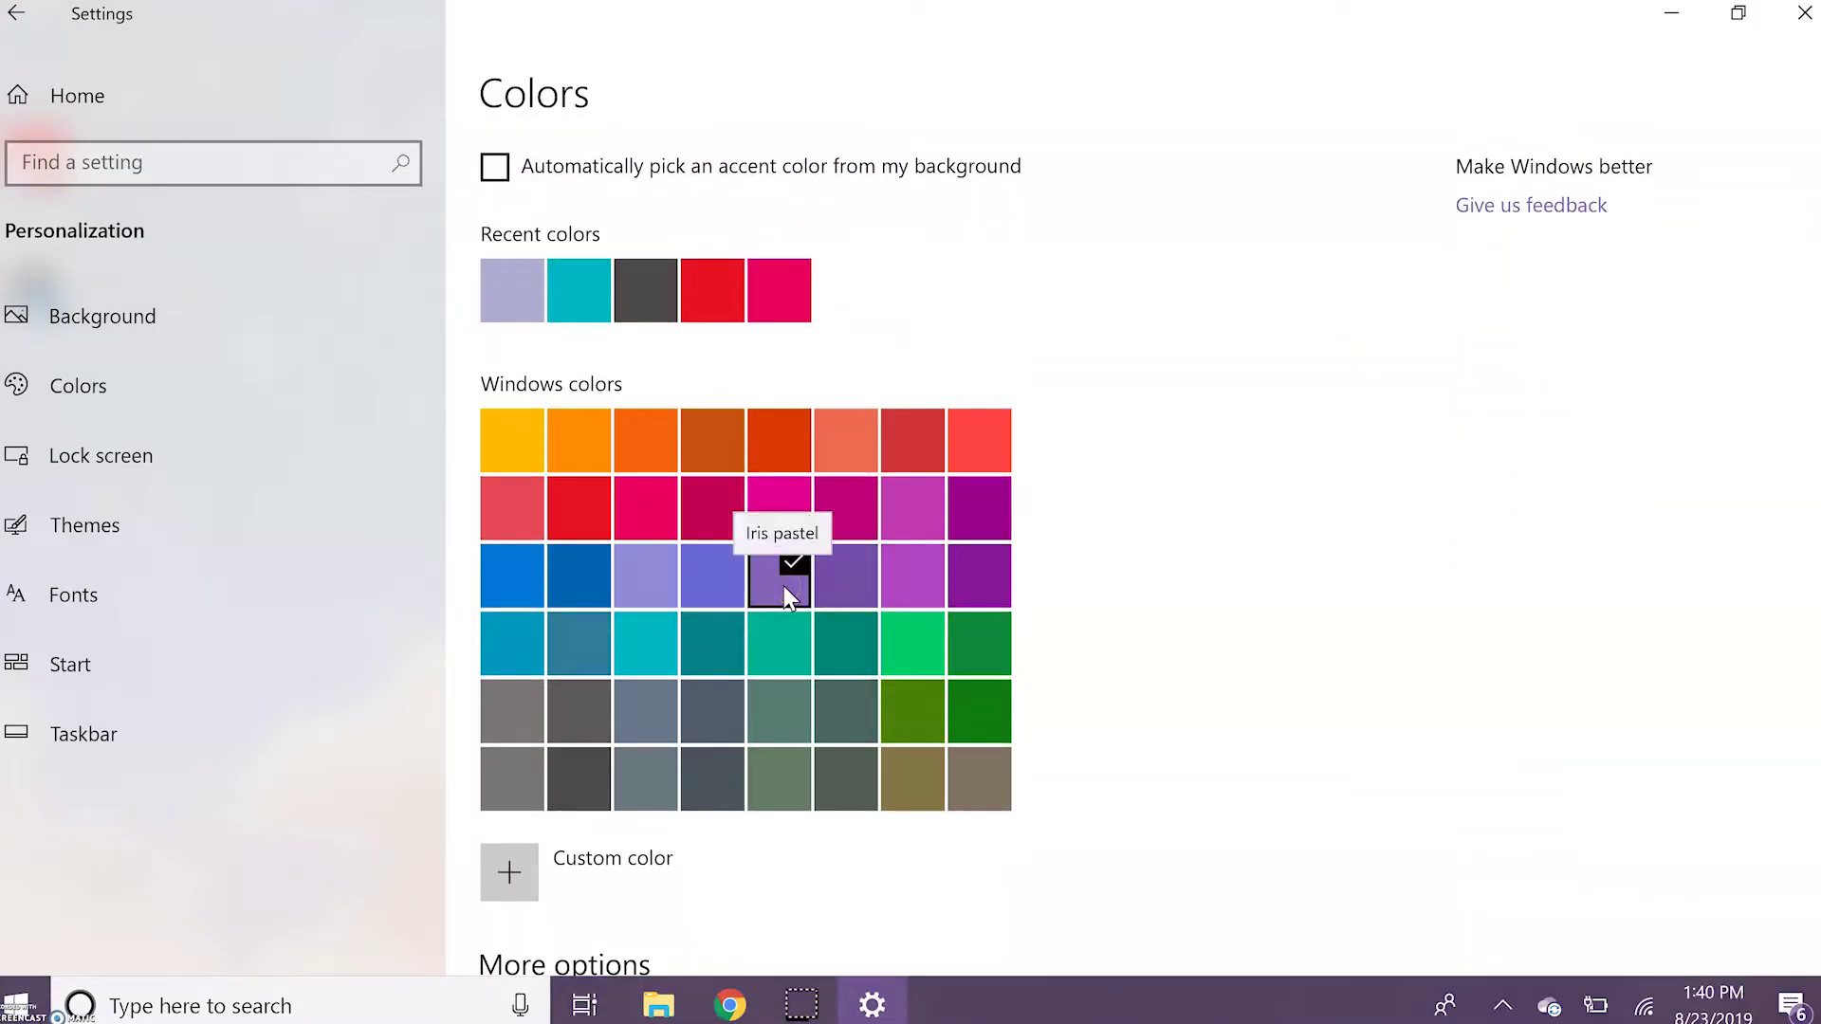
left_click(709, 590)
left_click(660, 586)
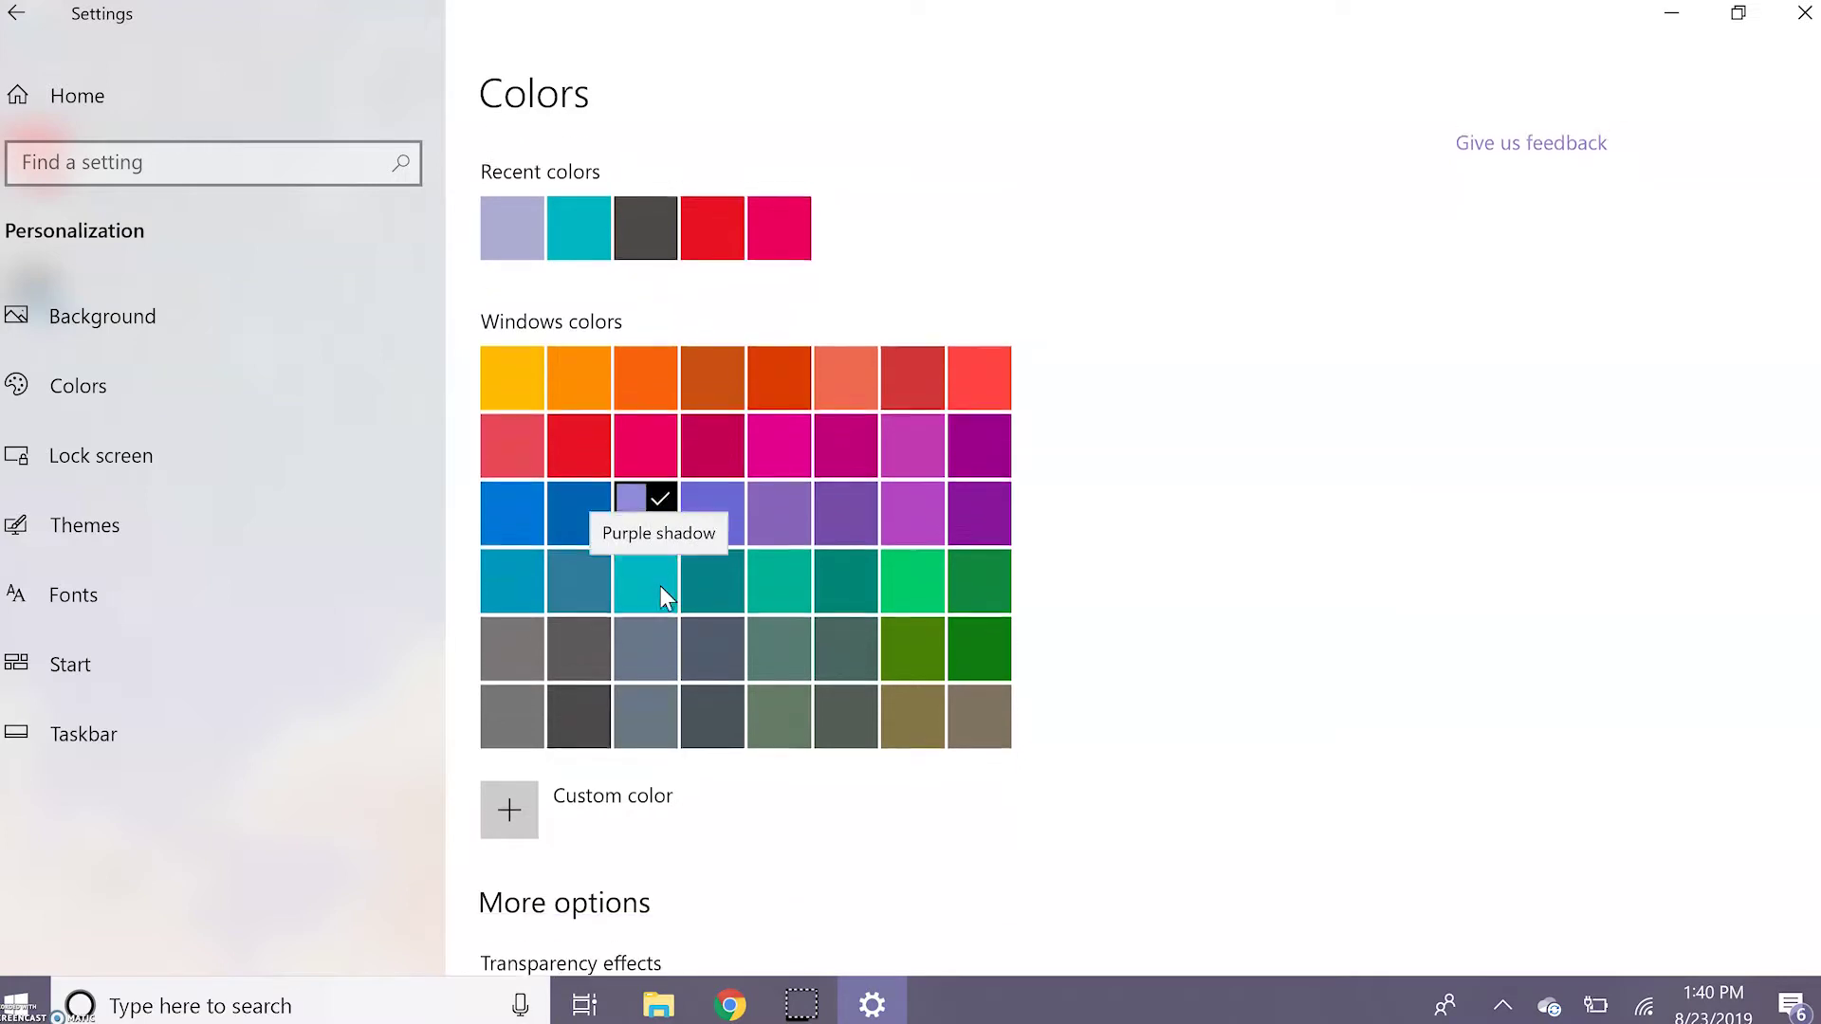
left_click(518, 326)
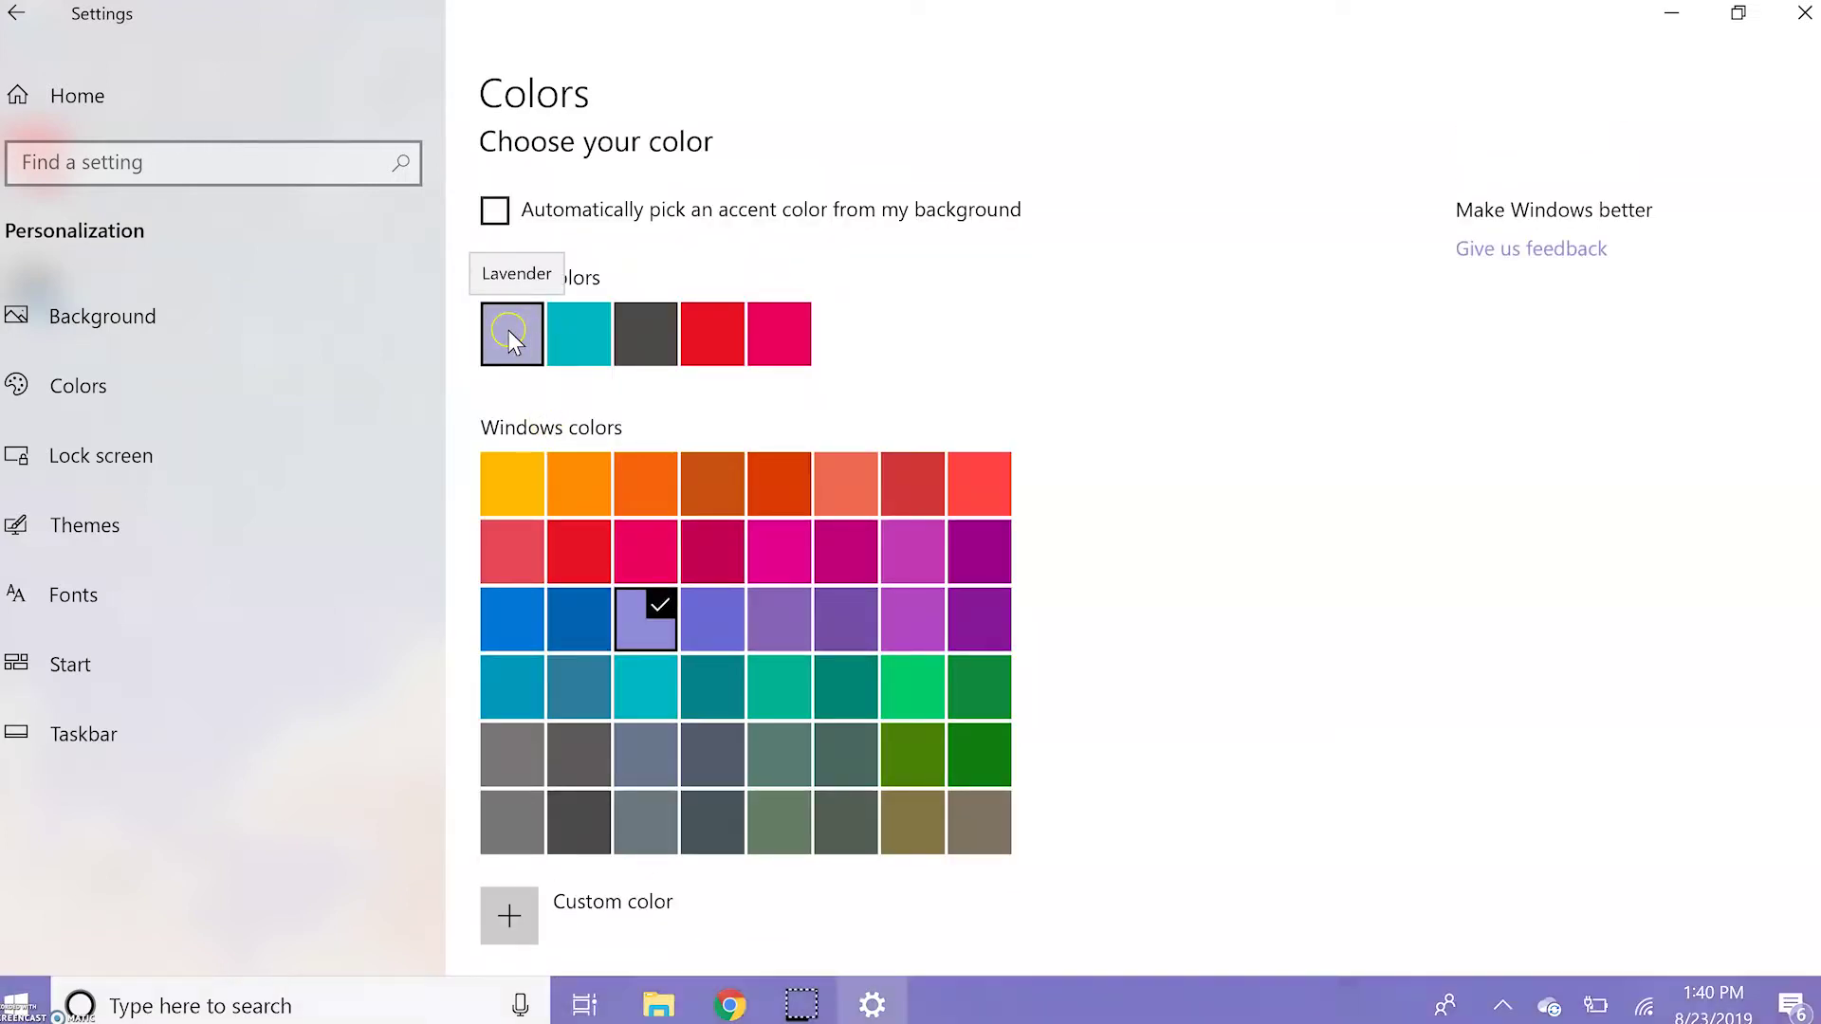
Toggle transparency effects off and back on, and set the default app mode to Dark.
scroll(858, 571, "down", 2)
scroll(860, 573, "down", 5)
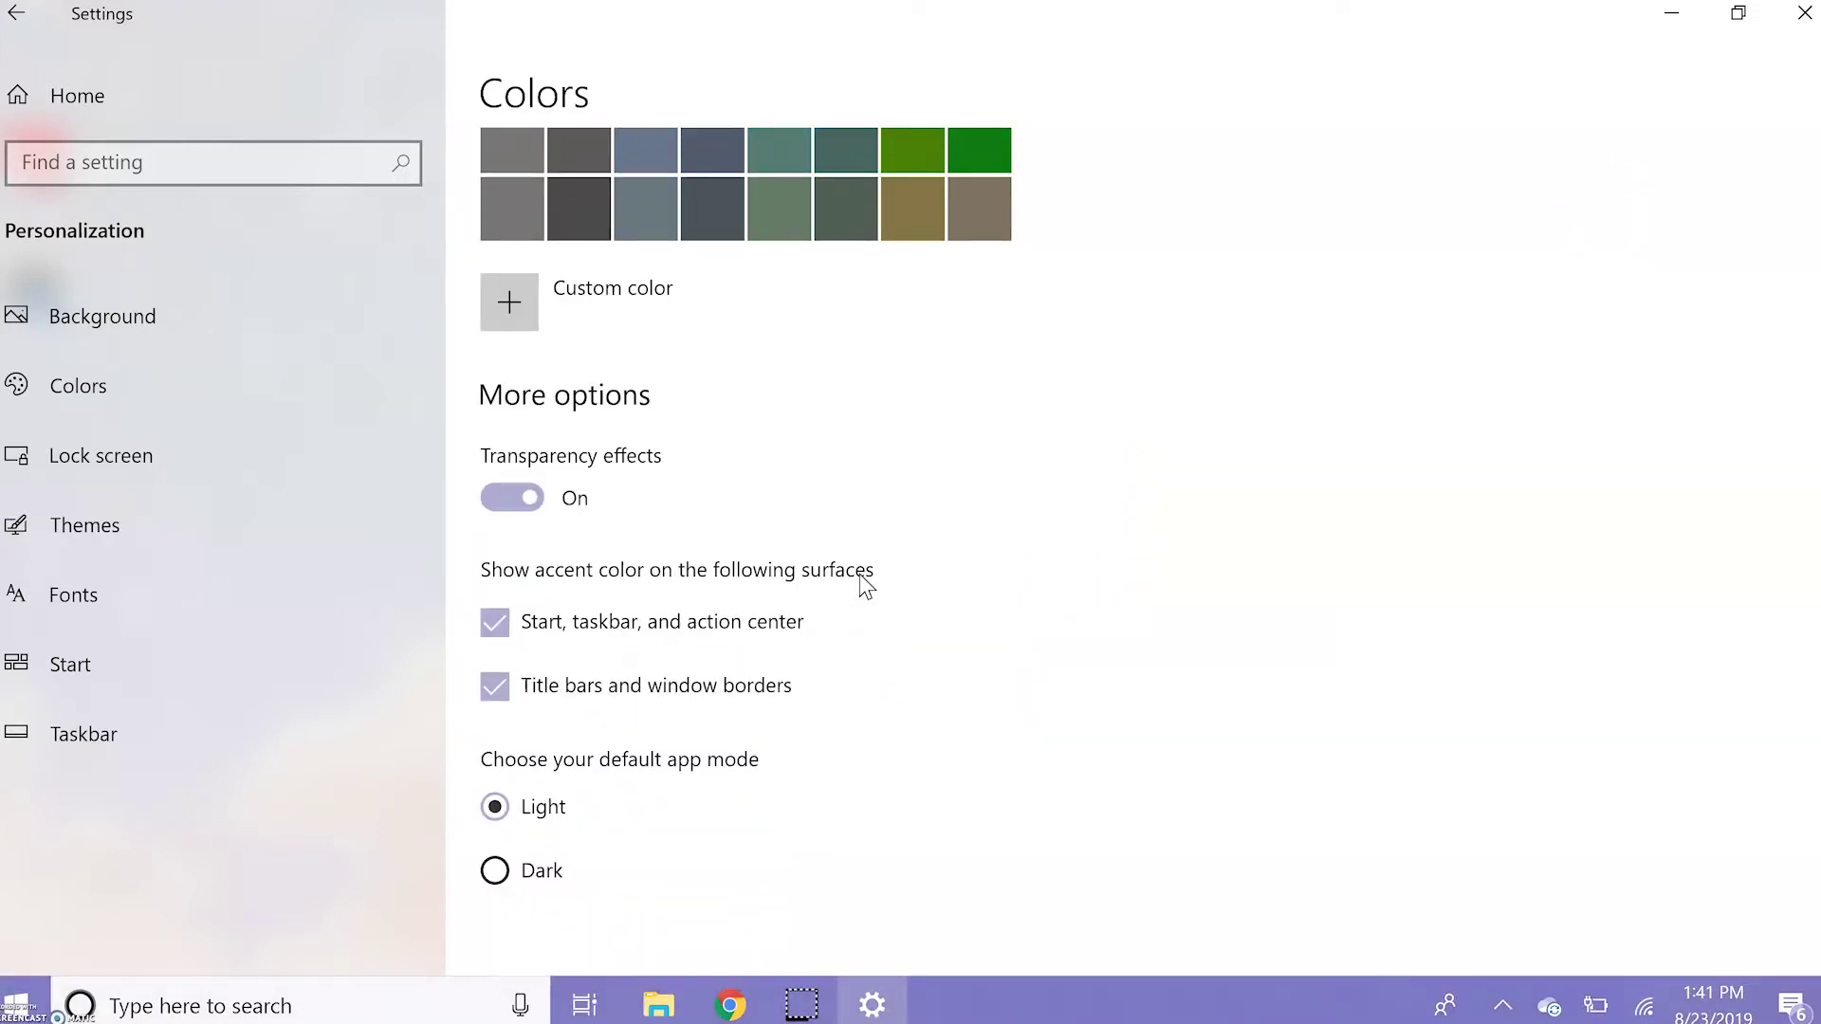
left_click(513, 498)
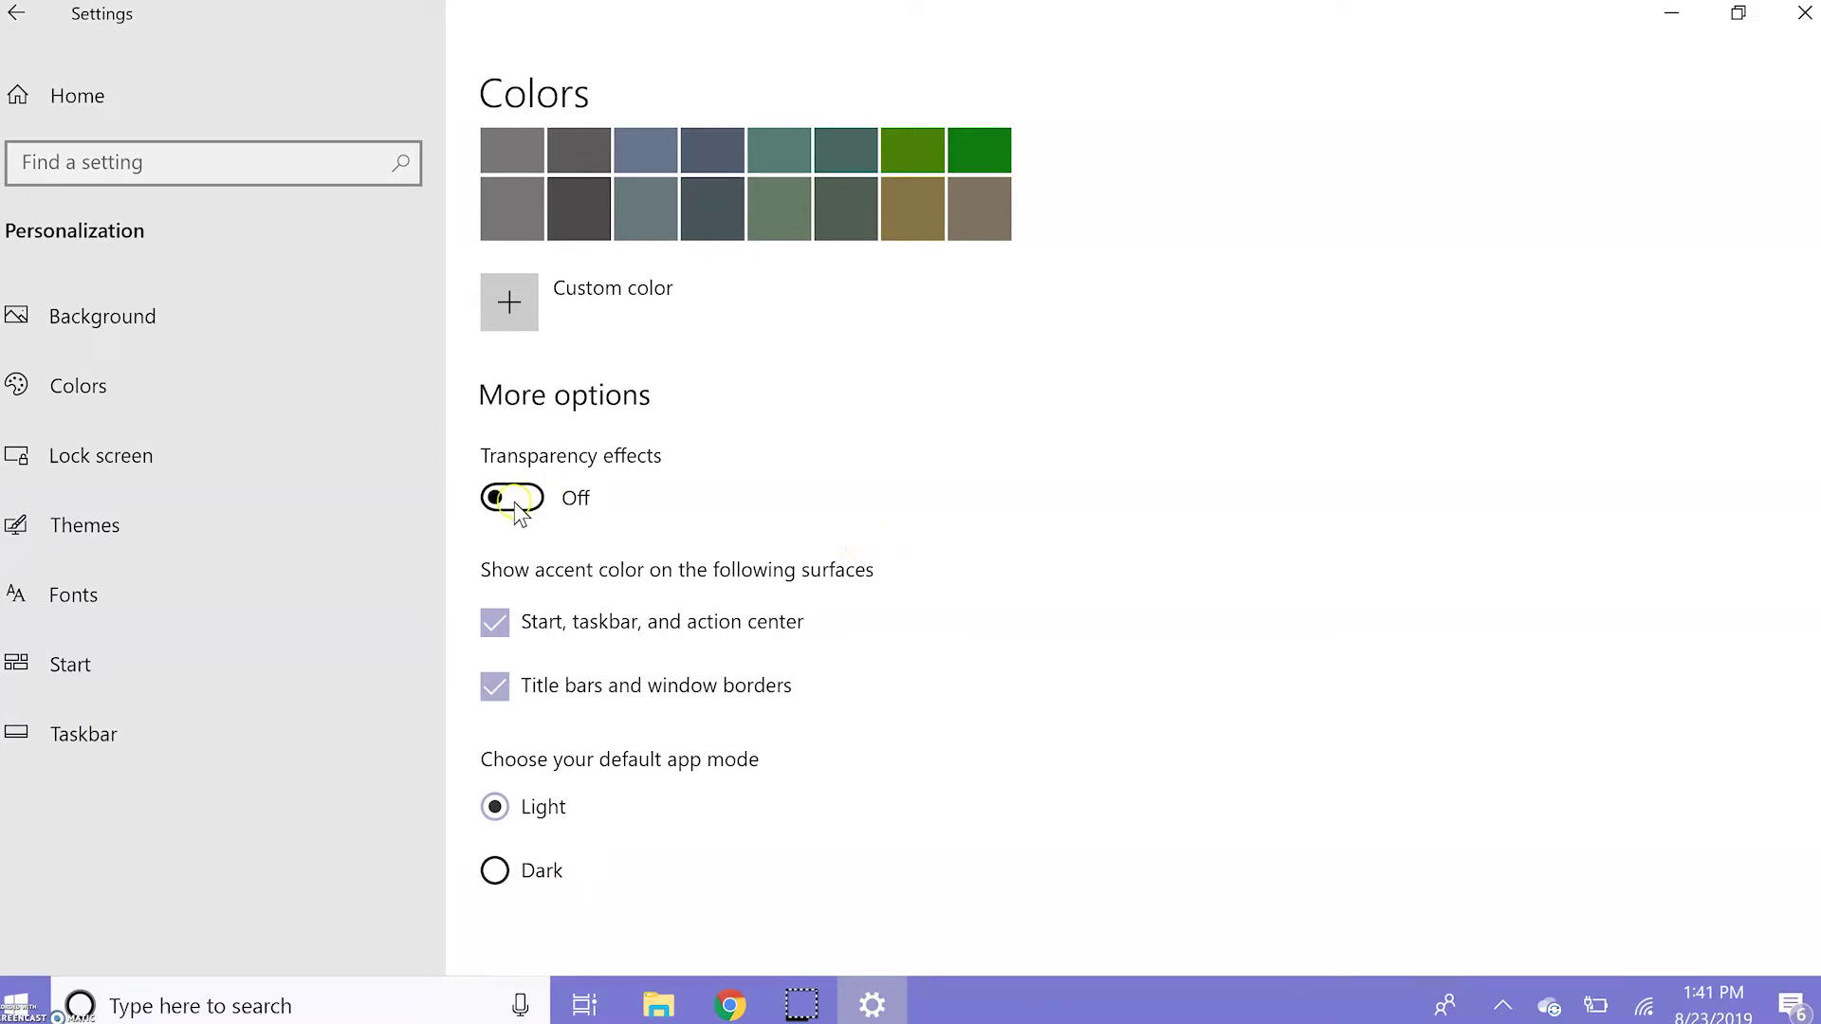
left_click(514, 501)
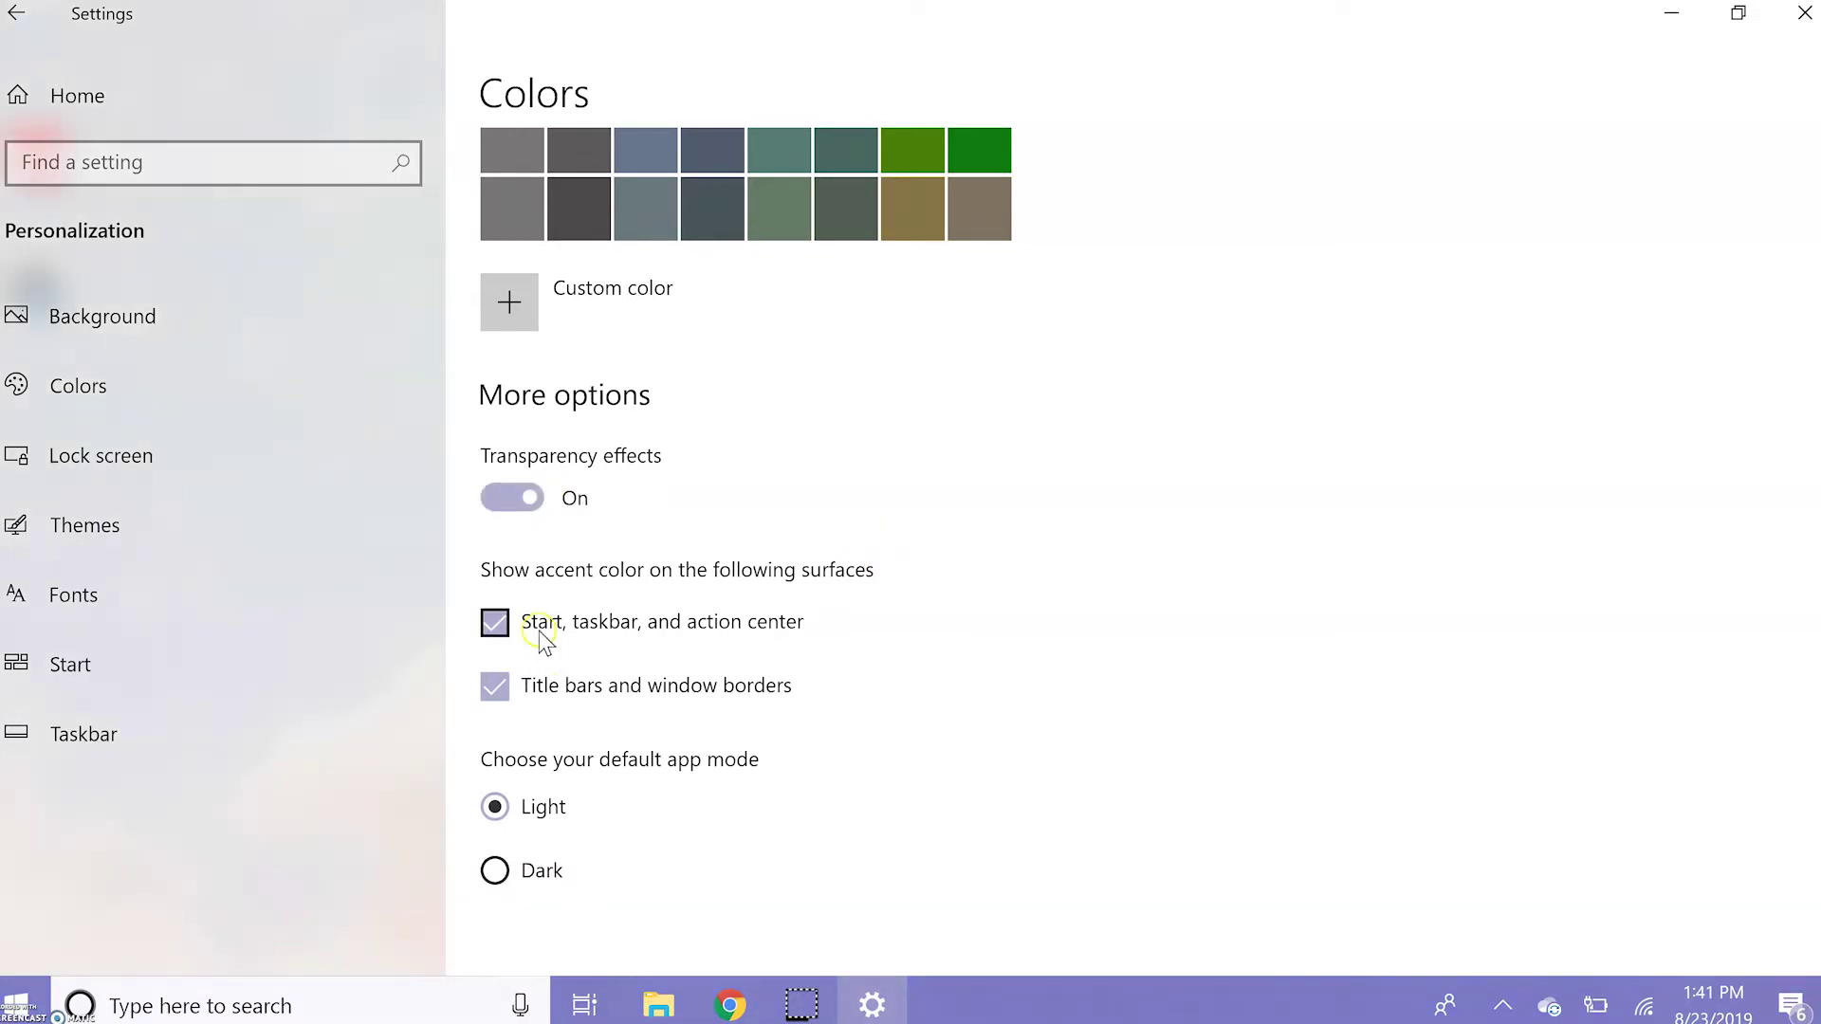
scroll(493, 806, "down", 1)
left_click(495, 856)
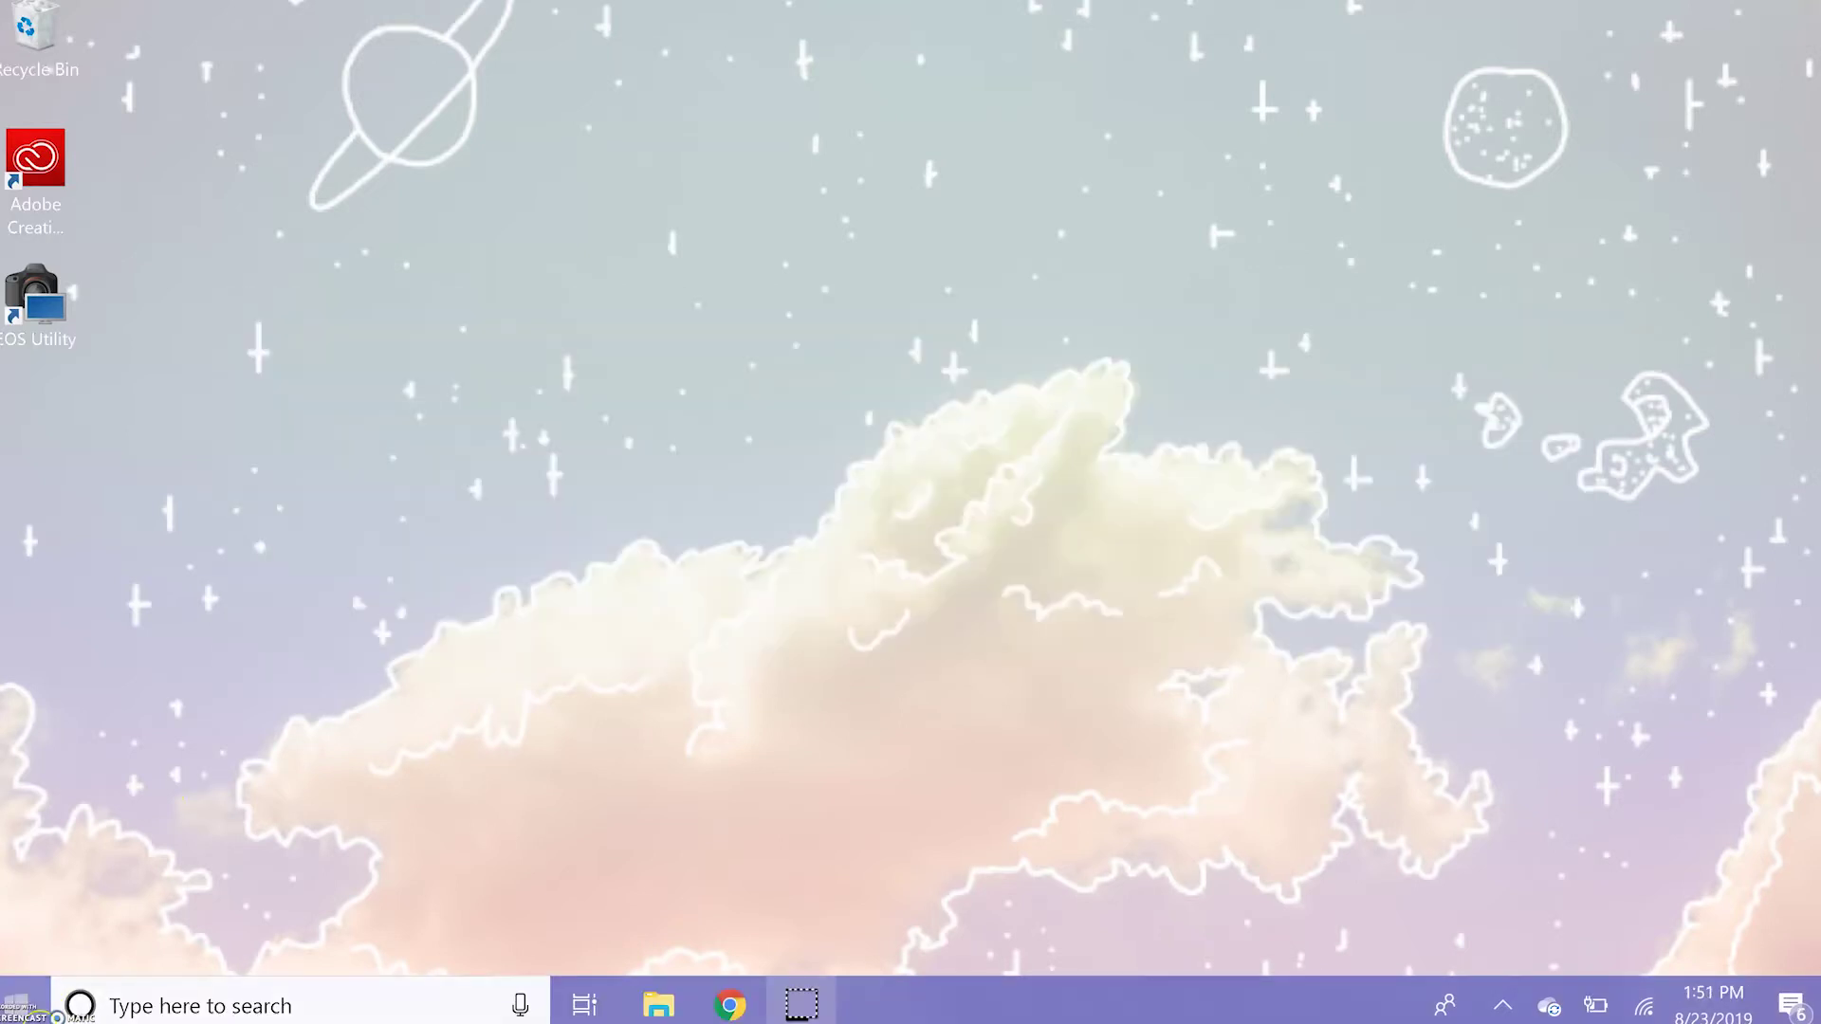
Reopen Settings from Start and review the Privacy General options, all Off.
left_click(19, 1004)
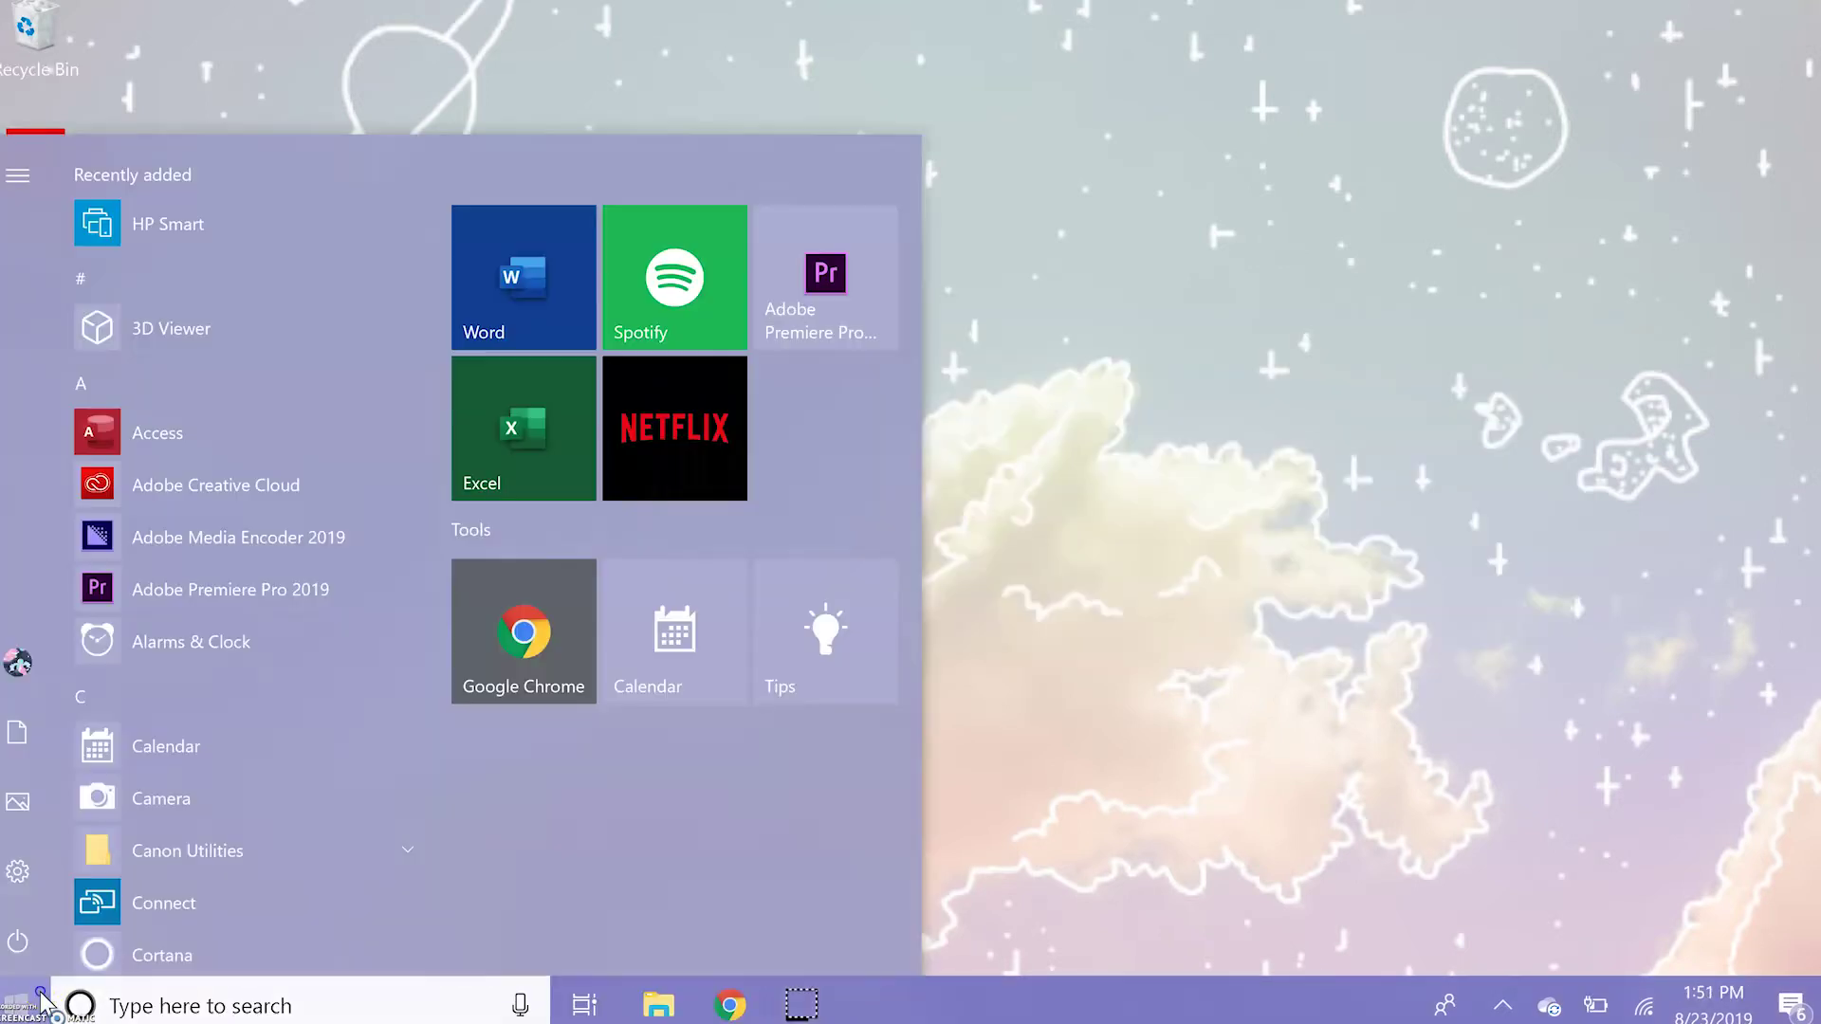
left_click(36, 880)
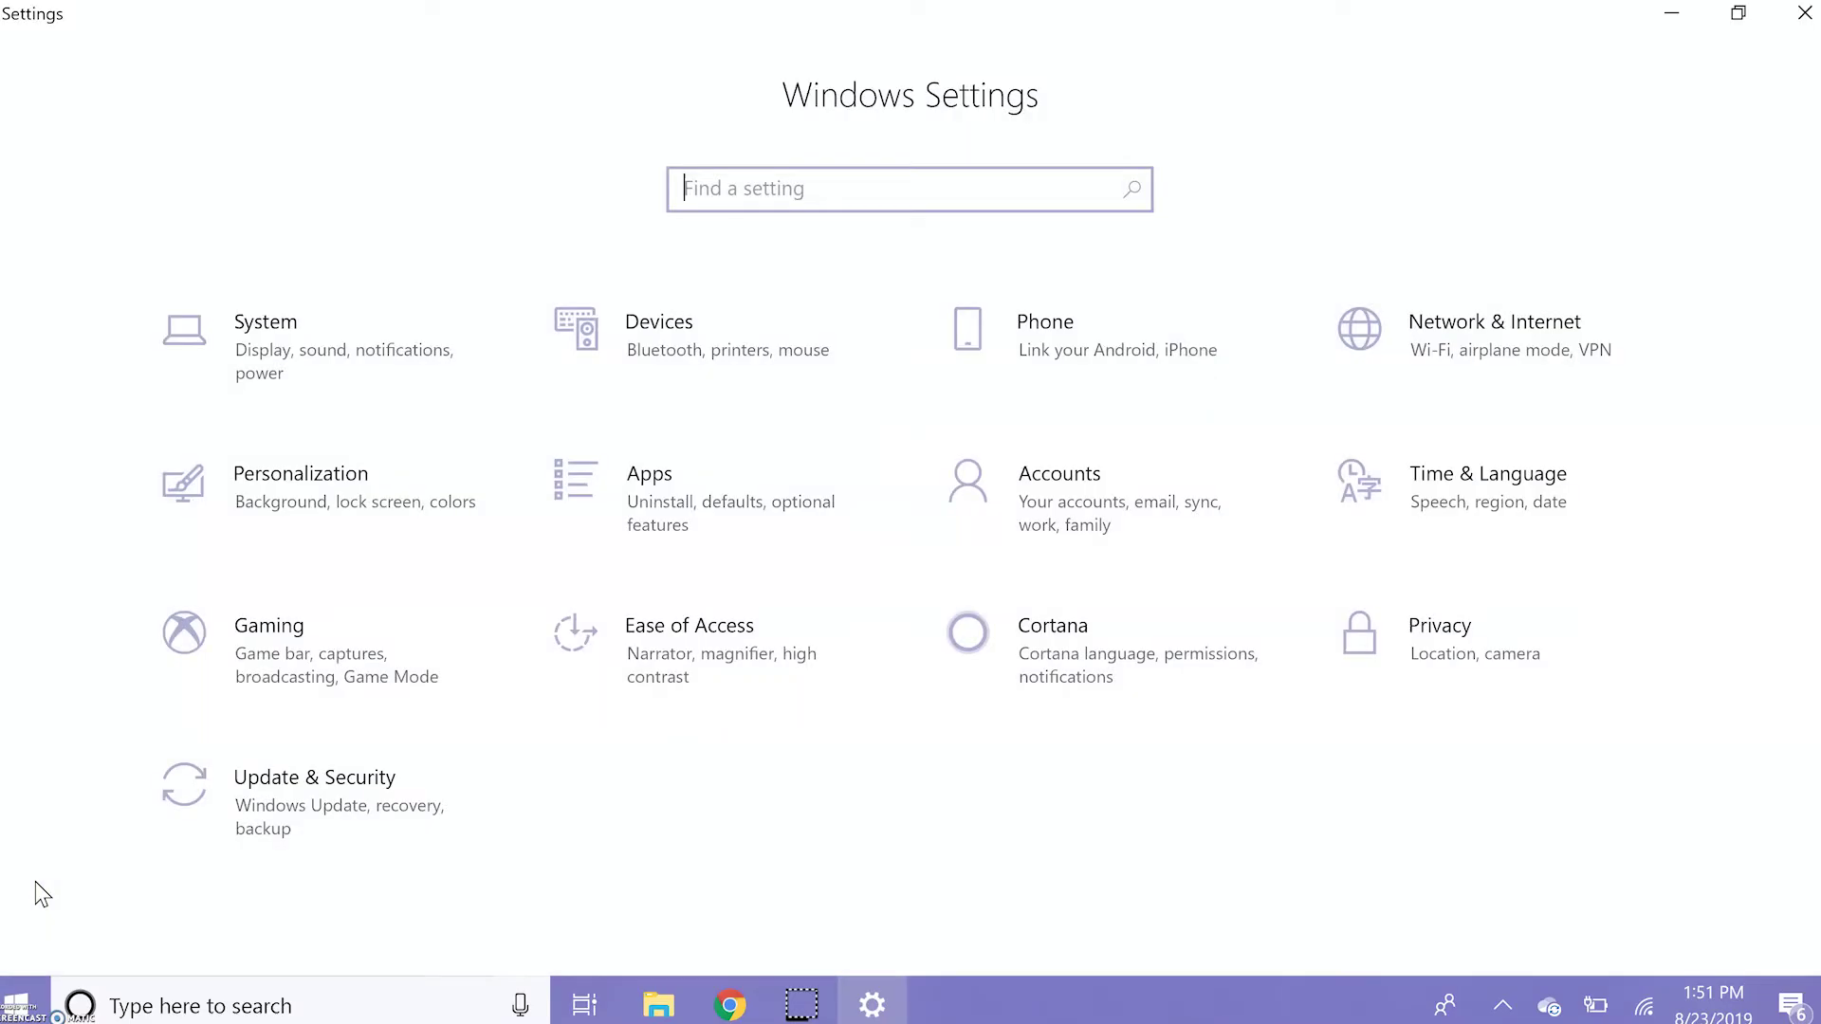
left_click(1366, 661)
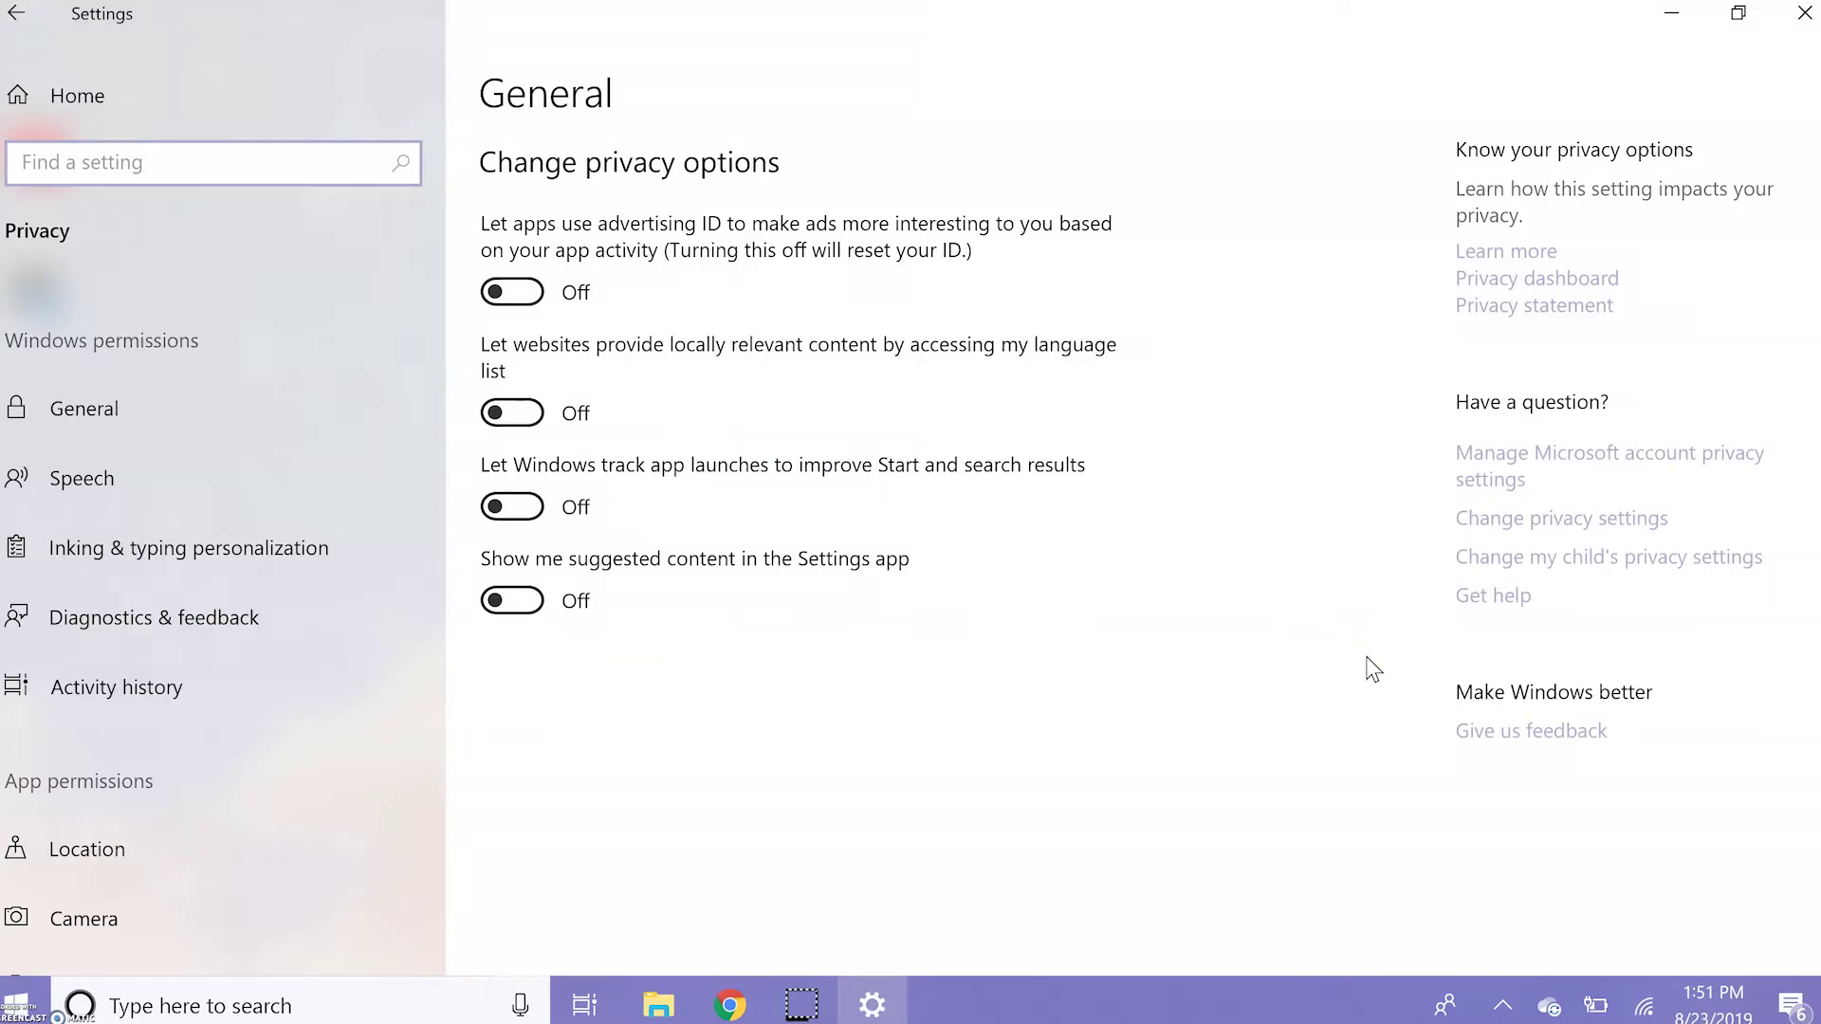
left_click(1350, 618)
left_click_drag(500, 599, 438, 618)
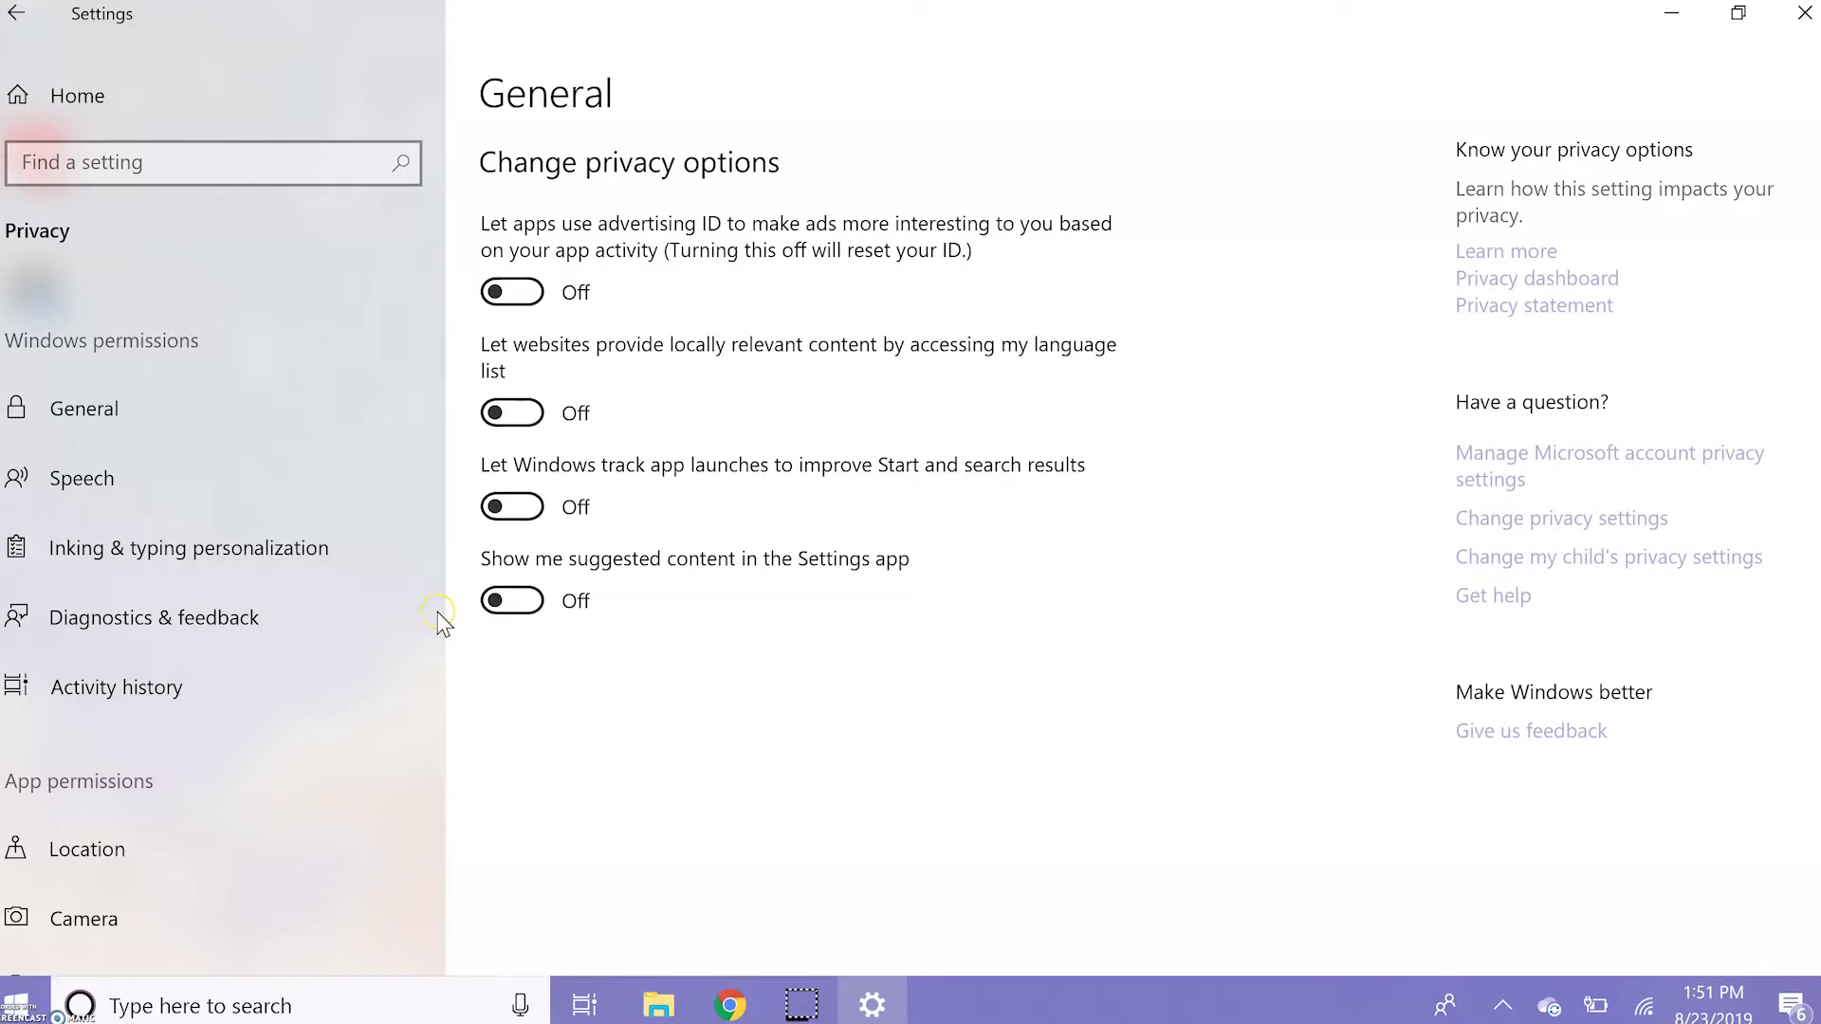
Check the Location privacy page to confirm location access is Off.
scroll(284, 726, "down", 2)
left_click(237, 698)
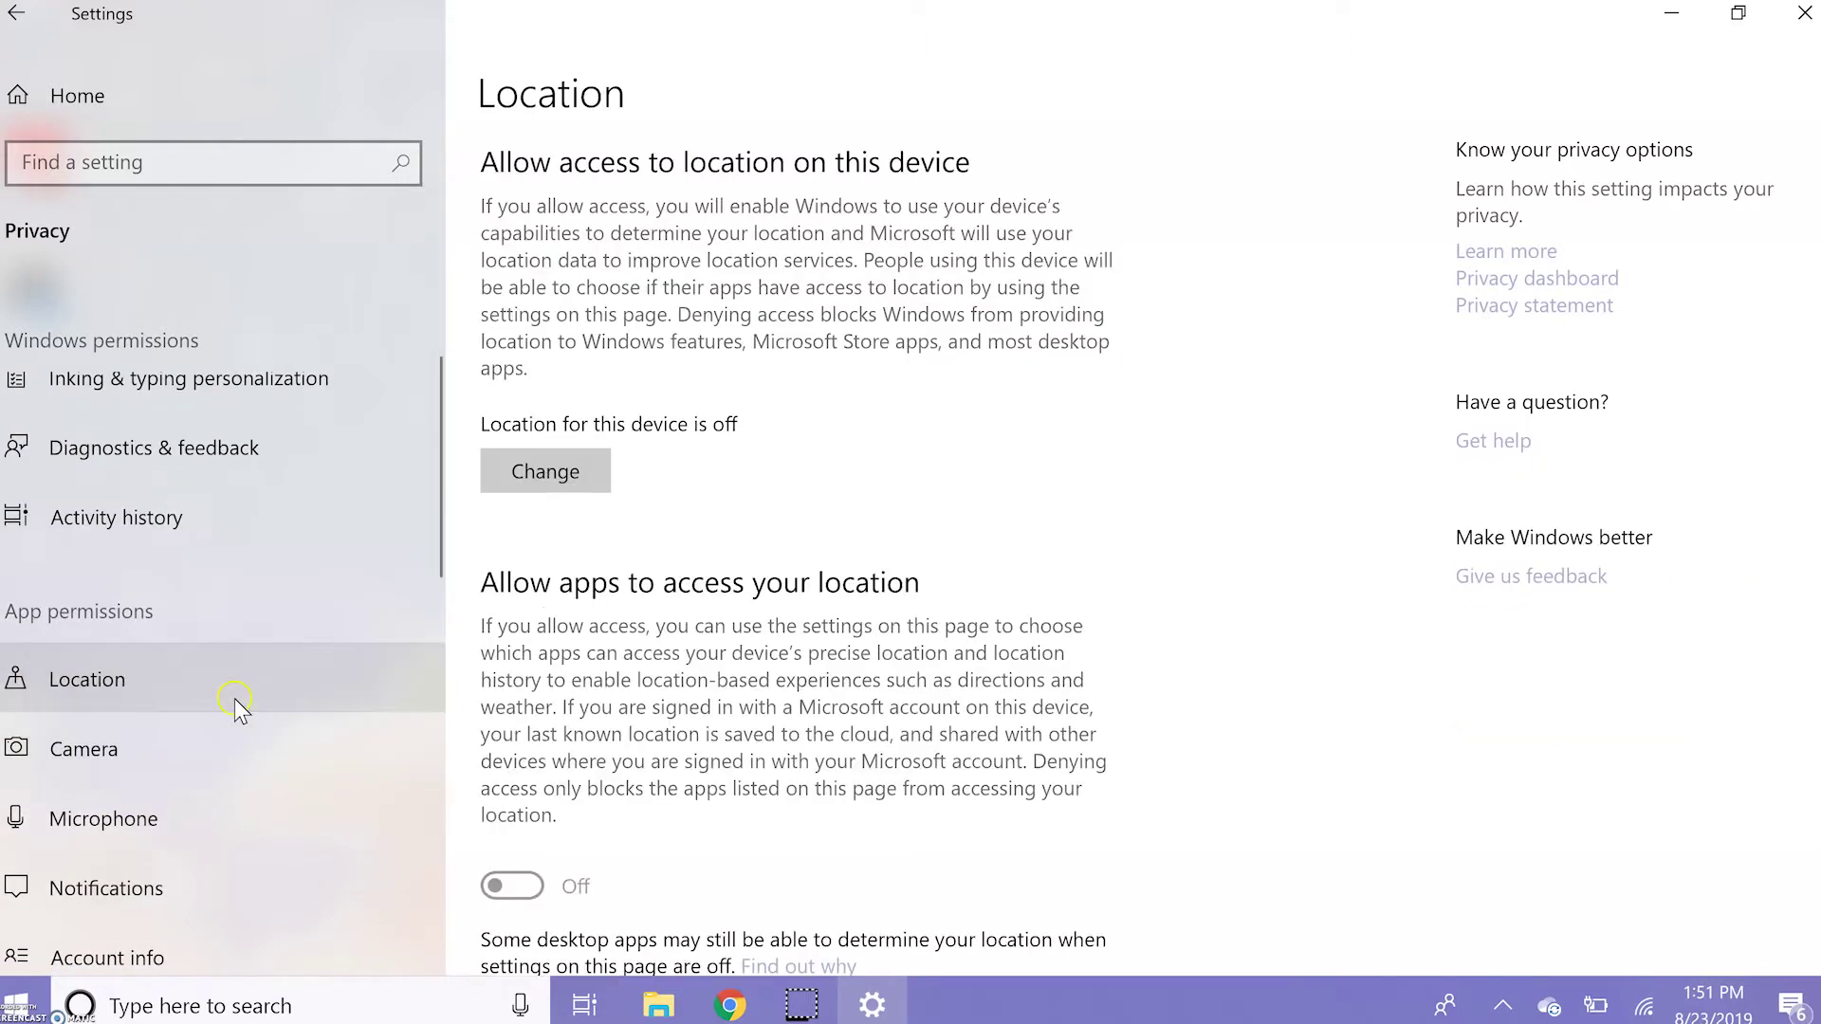
scroll(607, 527, "down", 1)
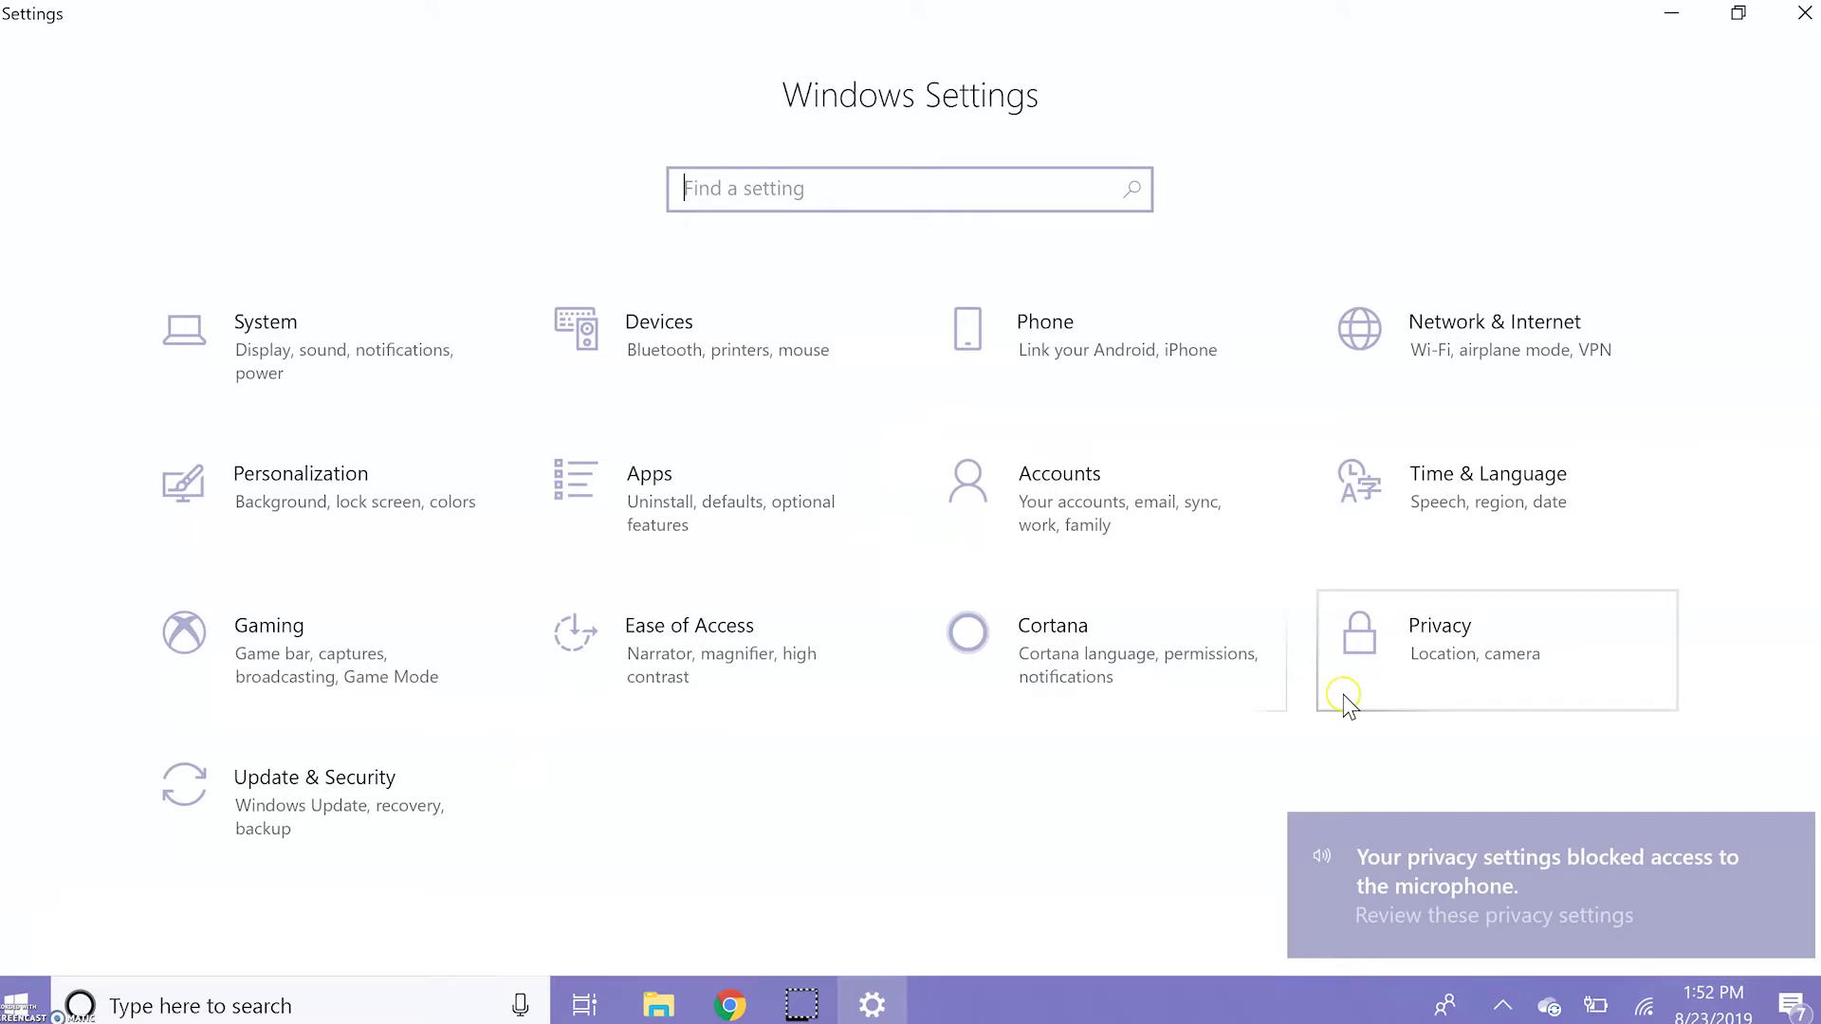
Open Privacy > Account info and confirm access is Off for the device and all listed apps.
left_click(1343, 694)
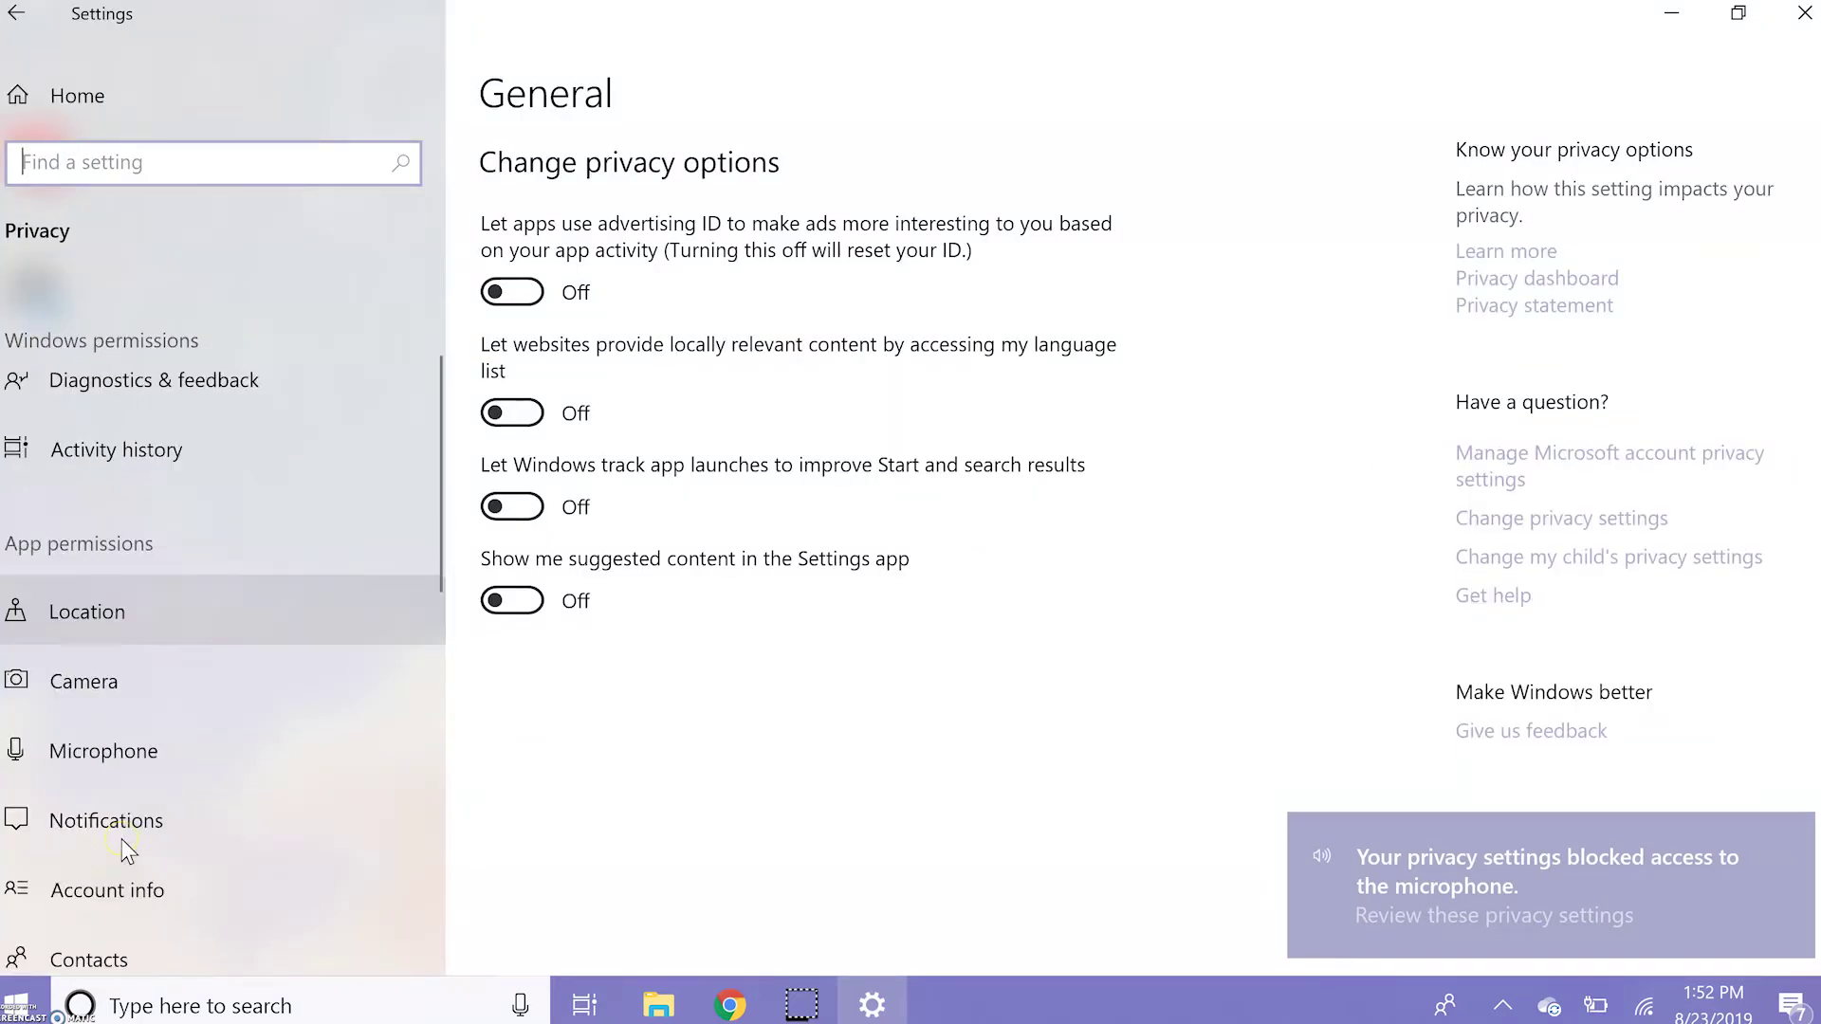
scroll(128, 851, "down", 1)
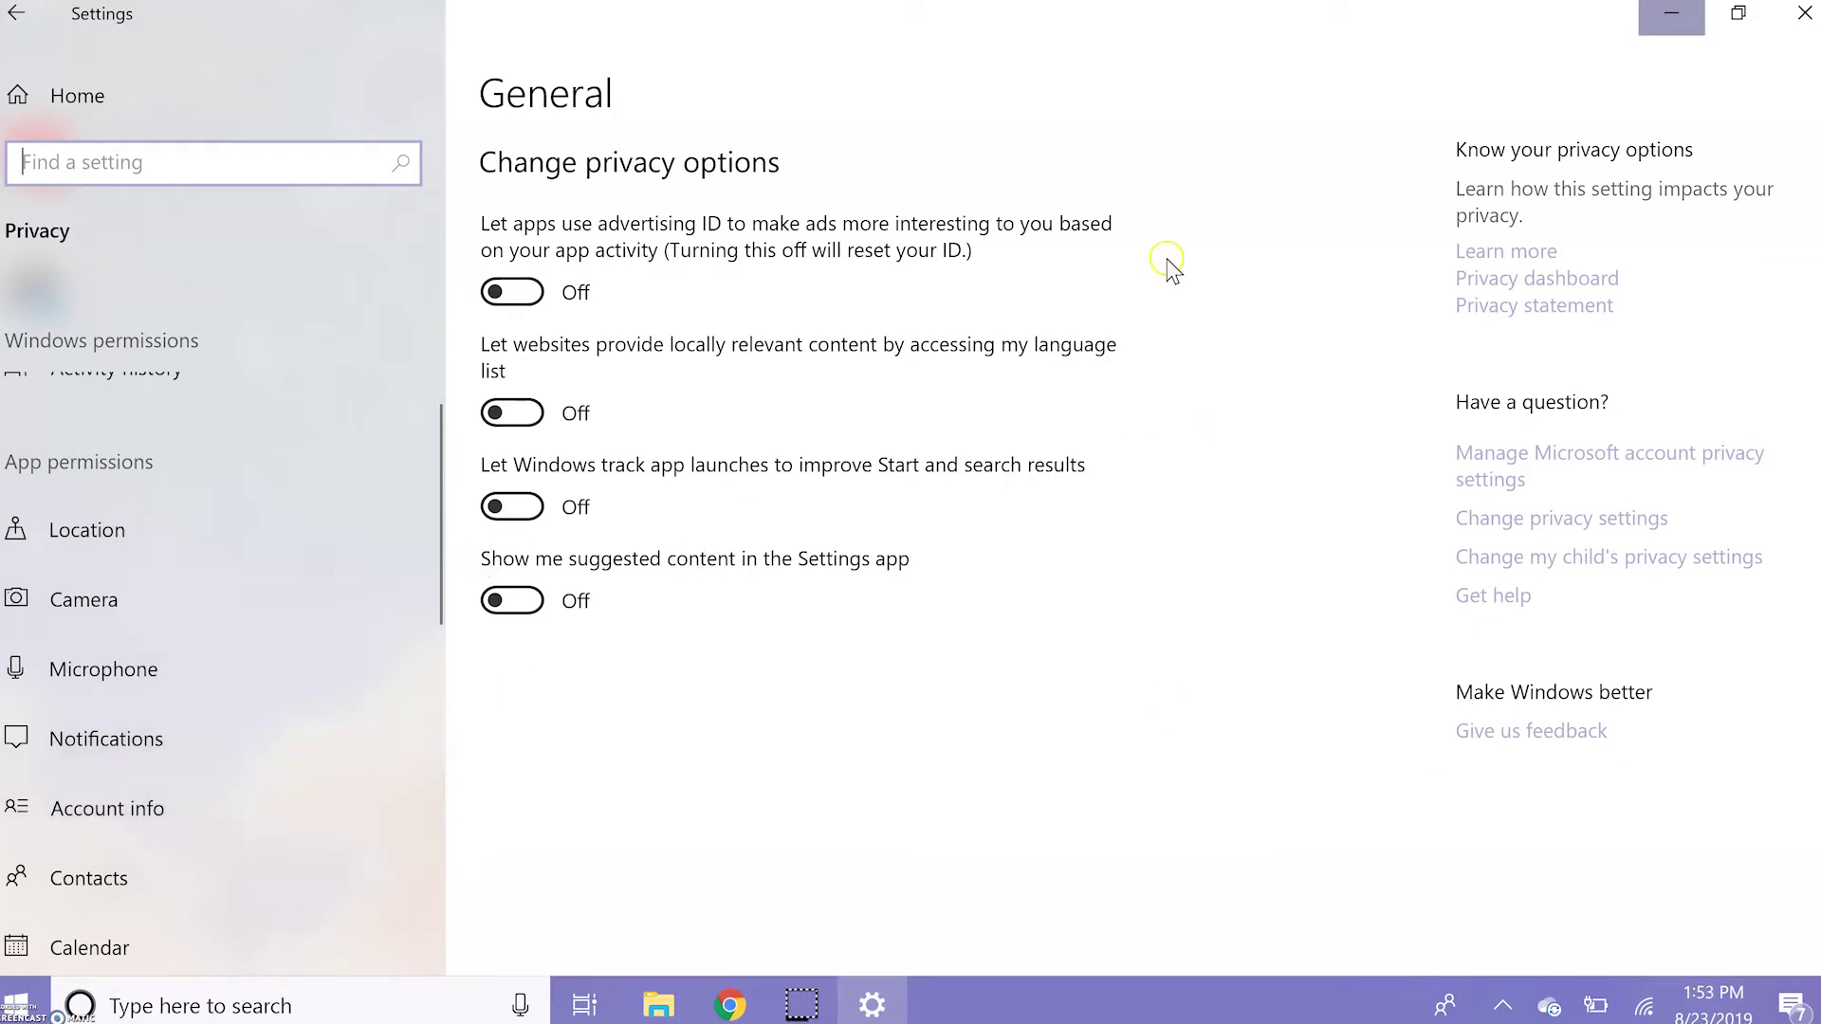
left_click(224, 835)
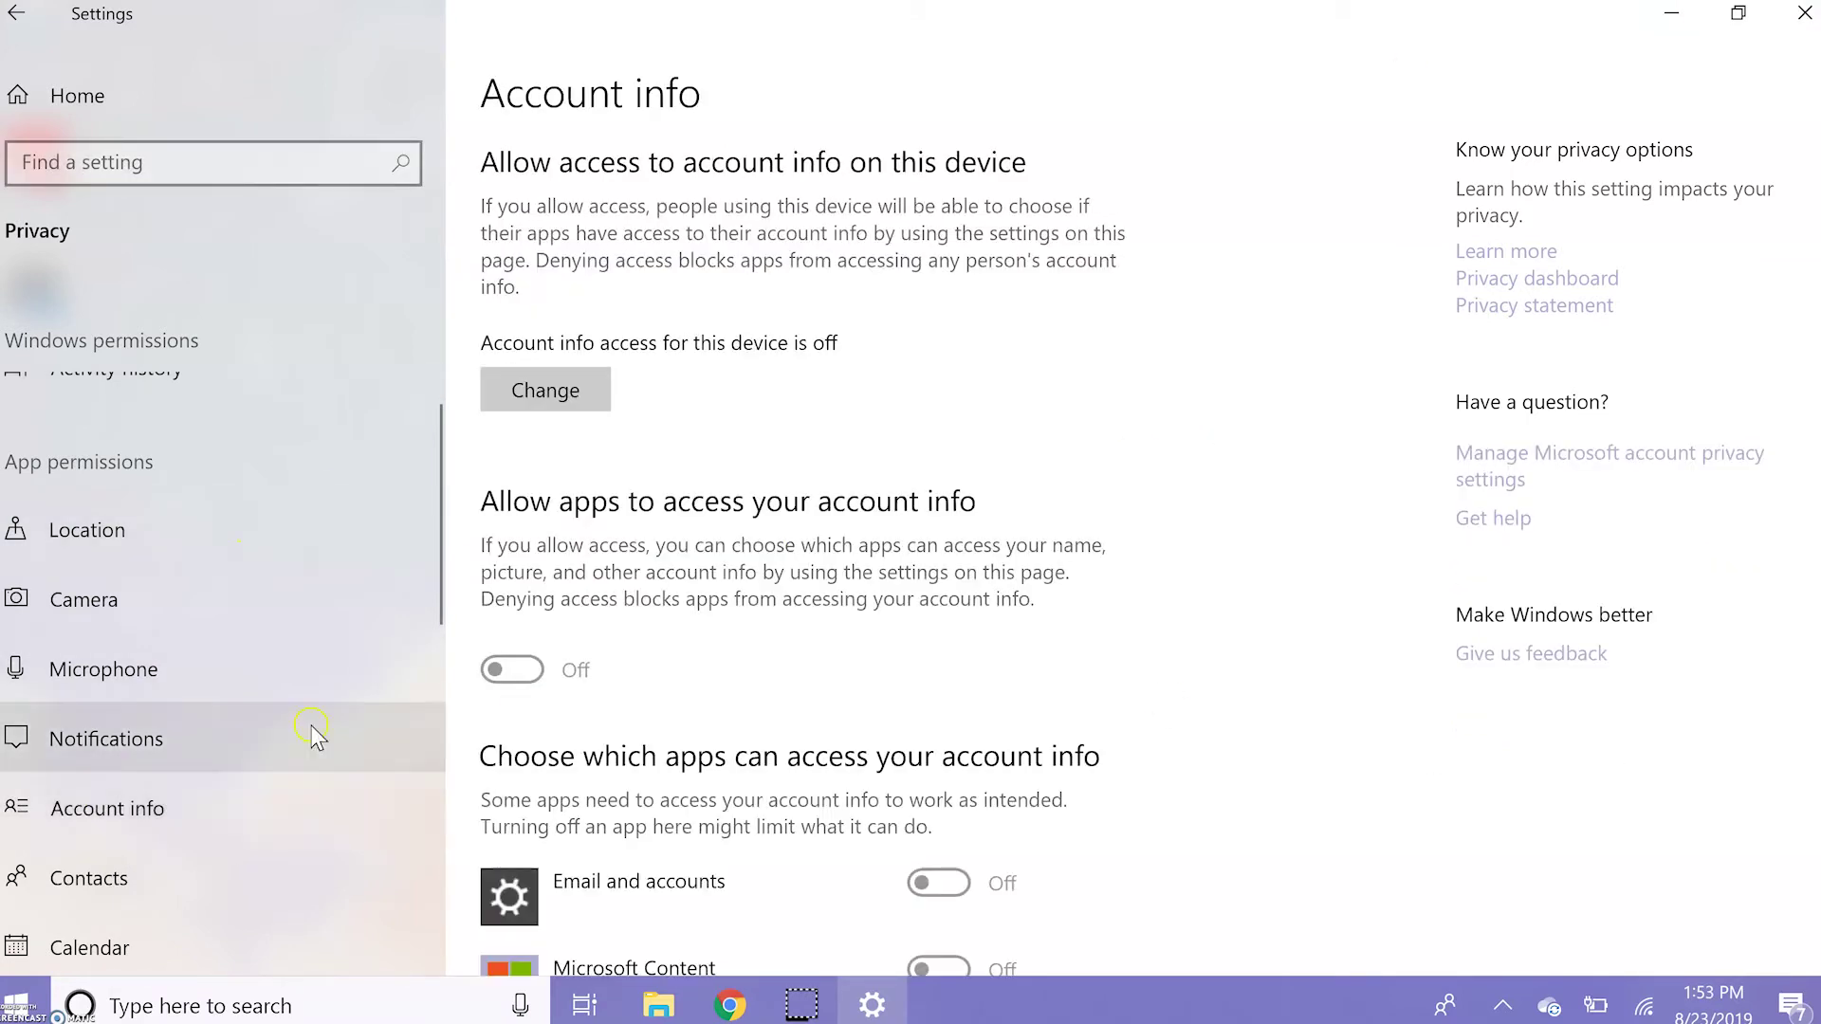
scroll(836, 370, "down", 3)
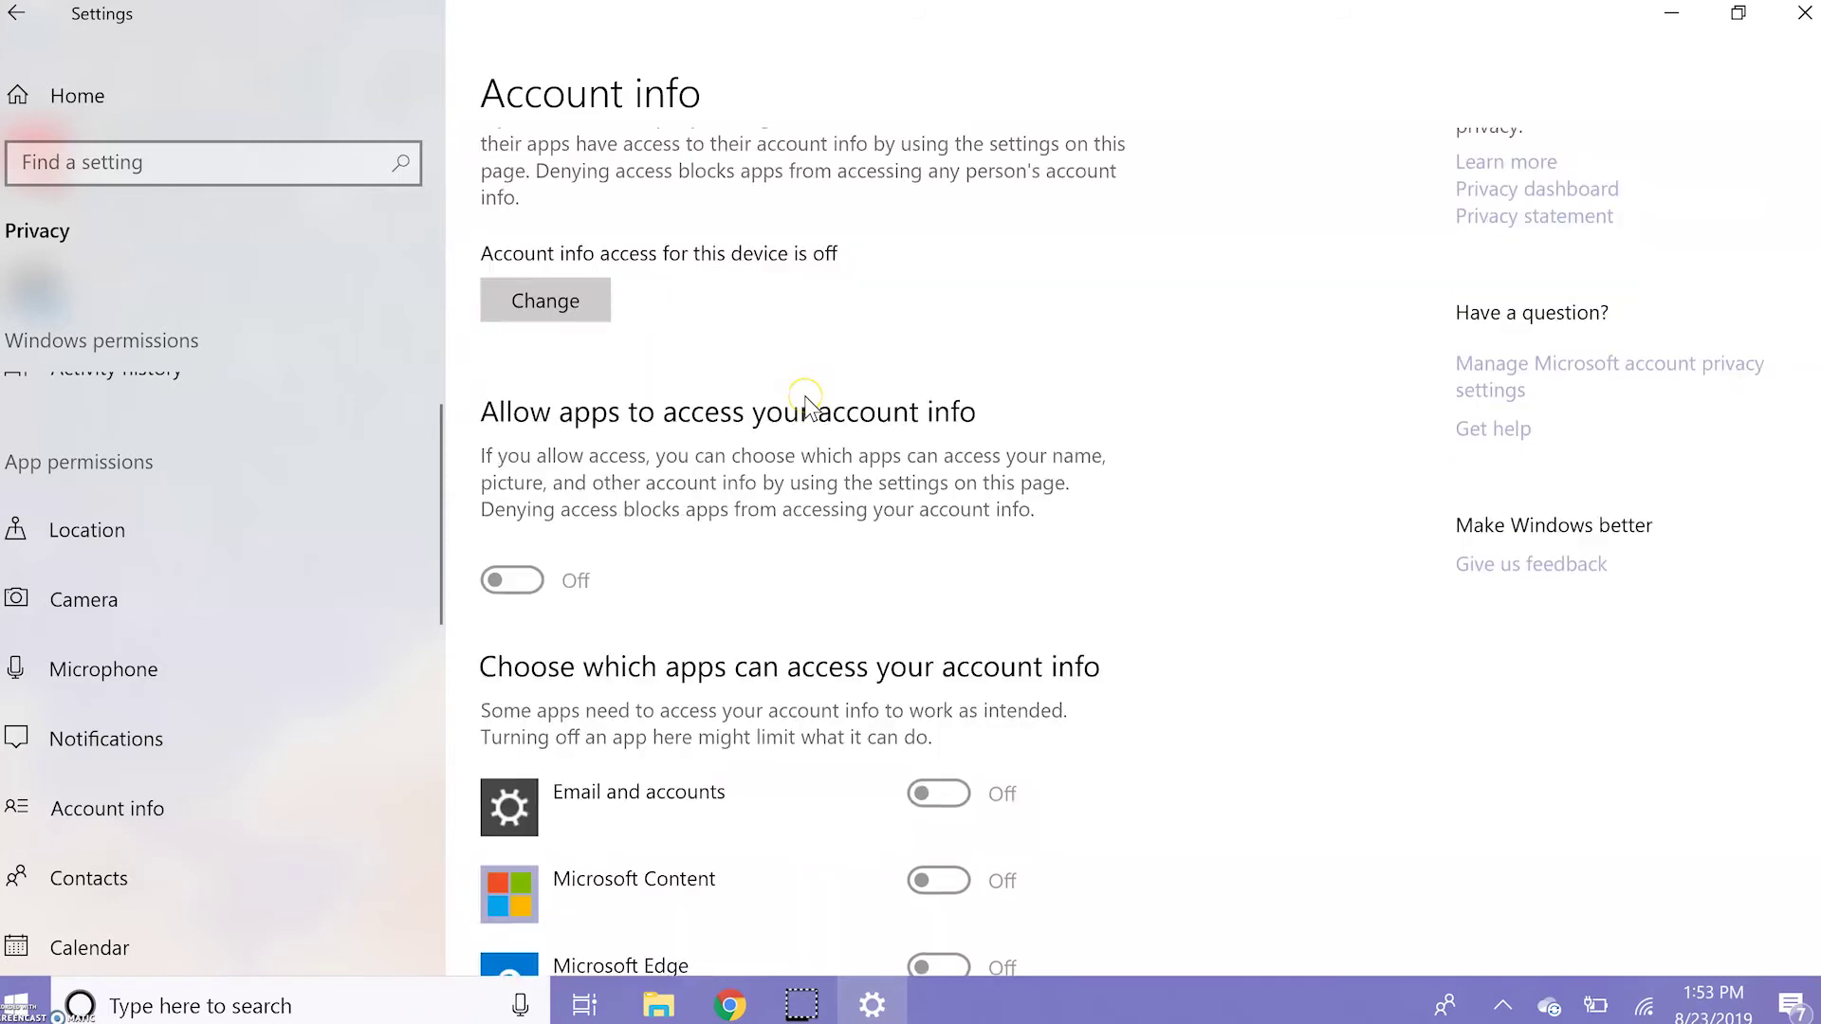